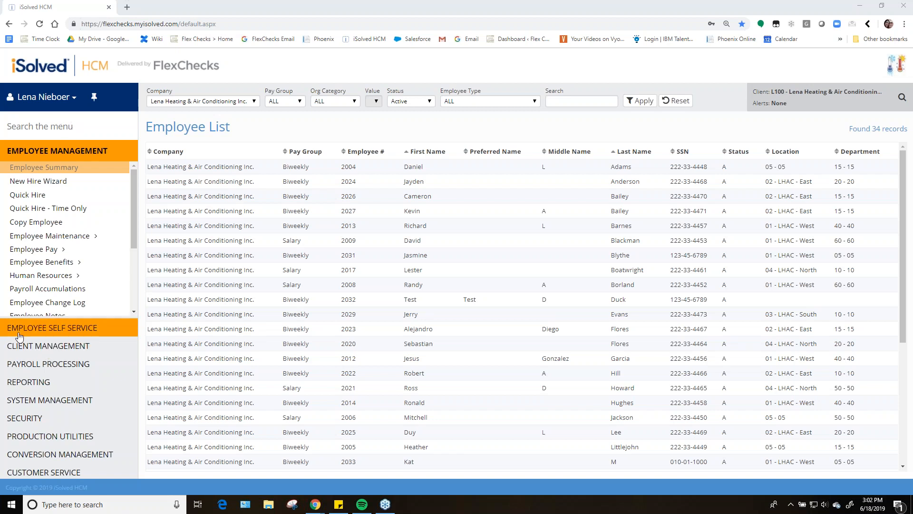
Open the Mass Email Utility from the client management menu
left_click(50, 346)
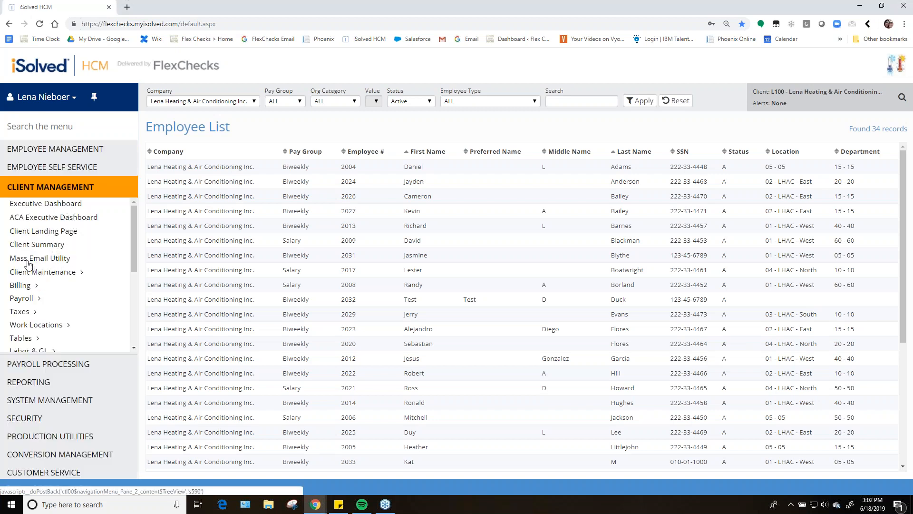
left_click(61, 261)
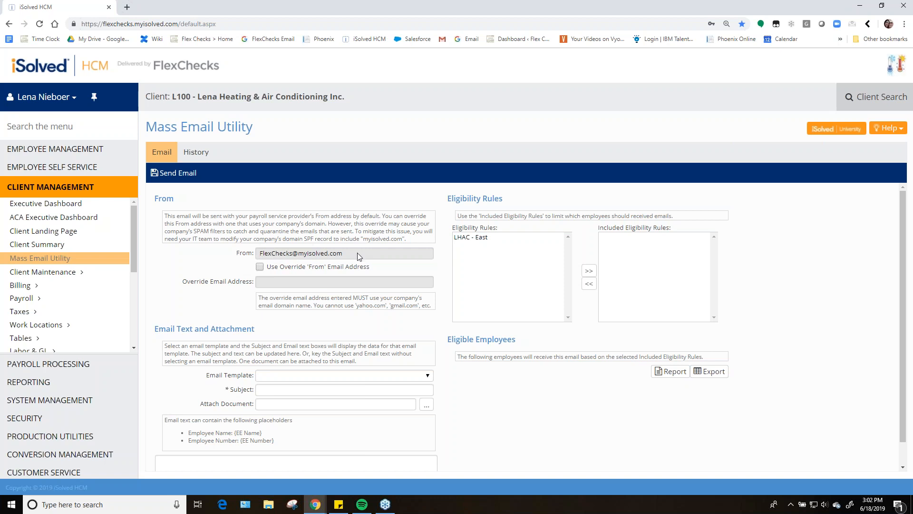
left_click_drag(353, 255, 228, 258)
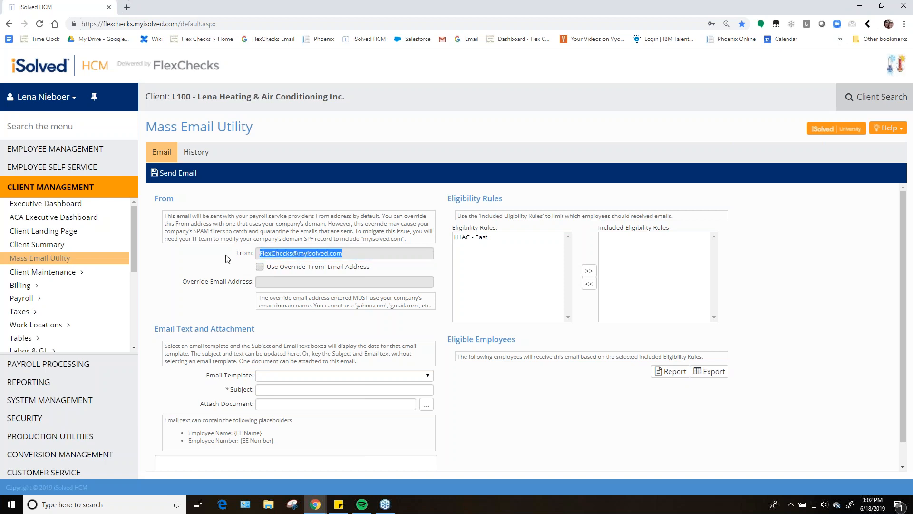
left_click(201, 259)
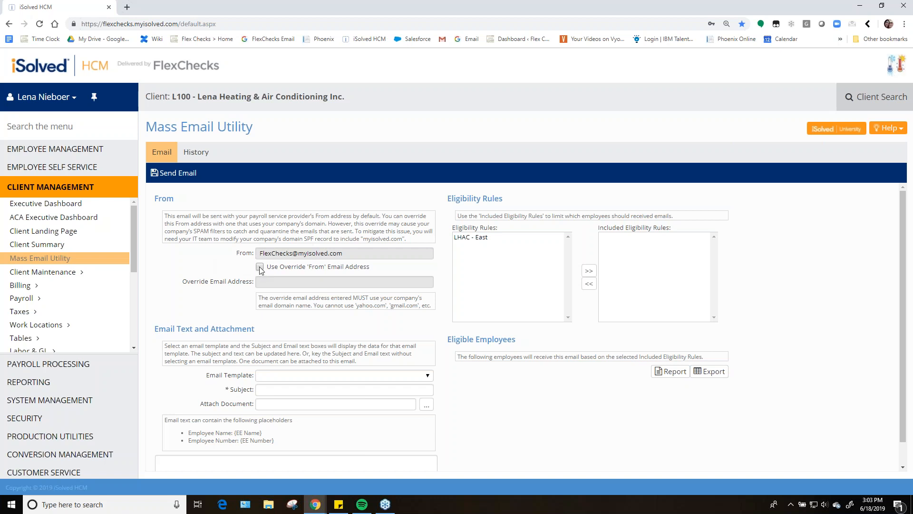
left_click(260, 268)
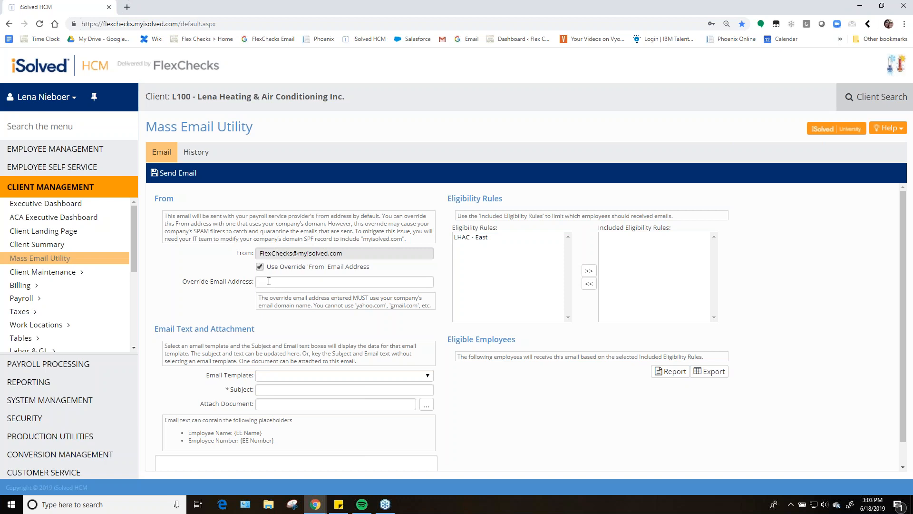
left_click(324, 283)
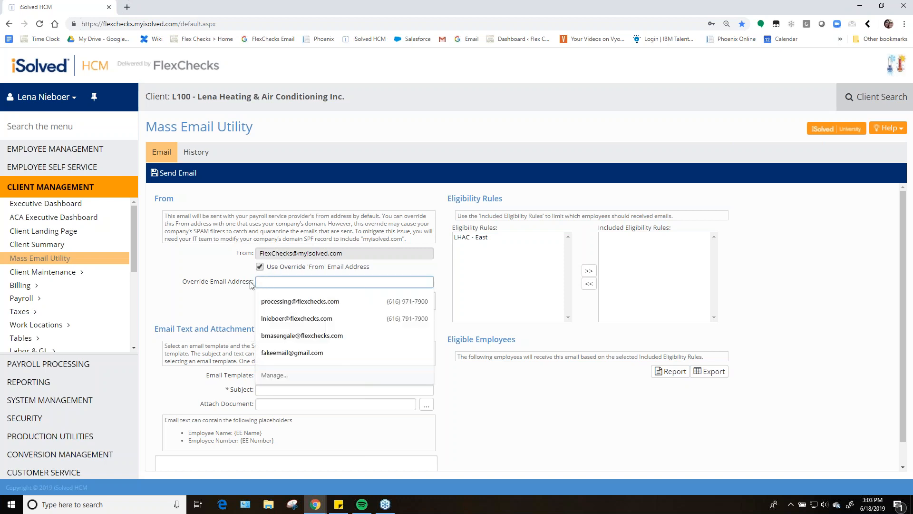
left_click(232, 269)
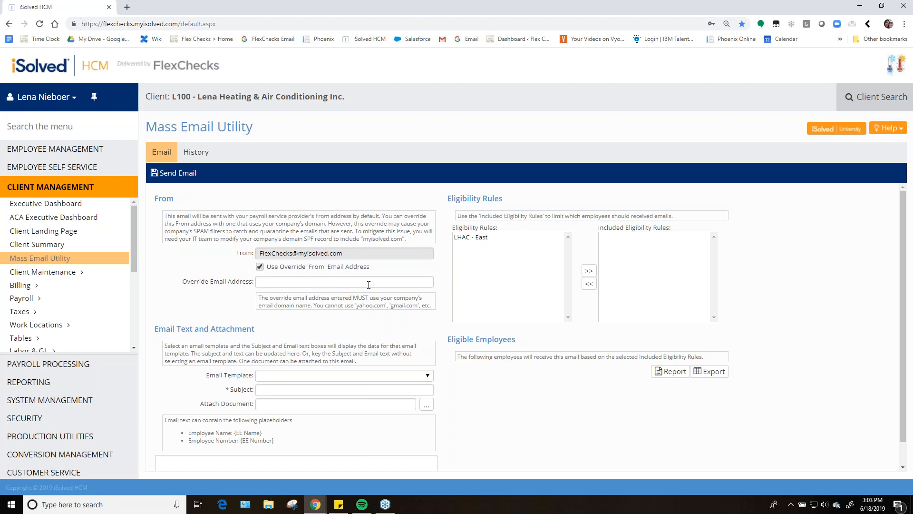
left_click(260, 267)
Examine the email text and attachment fields and the email template list
scroll(215, 280, "down", 1)
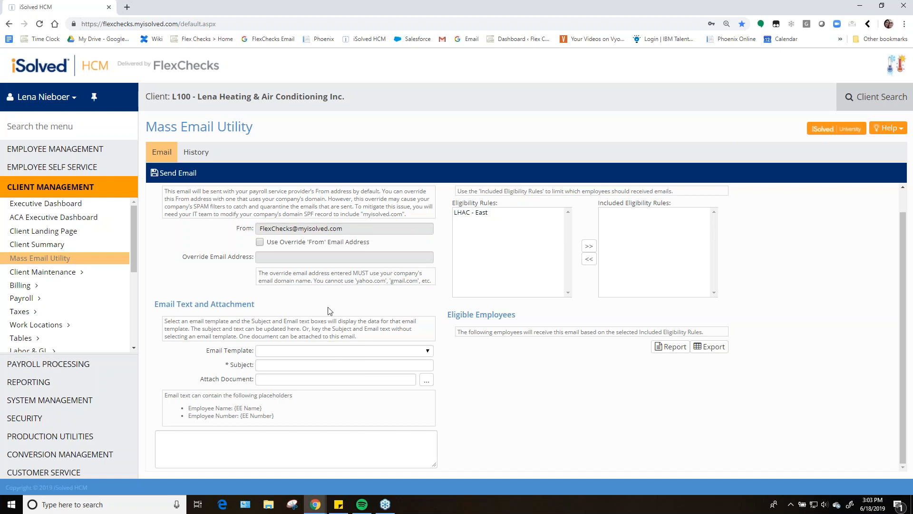
left_click(302, 366)
left_click(277, 381)
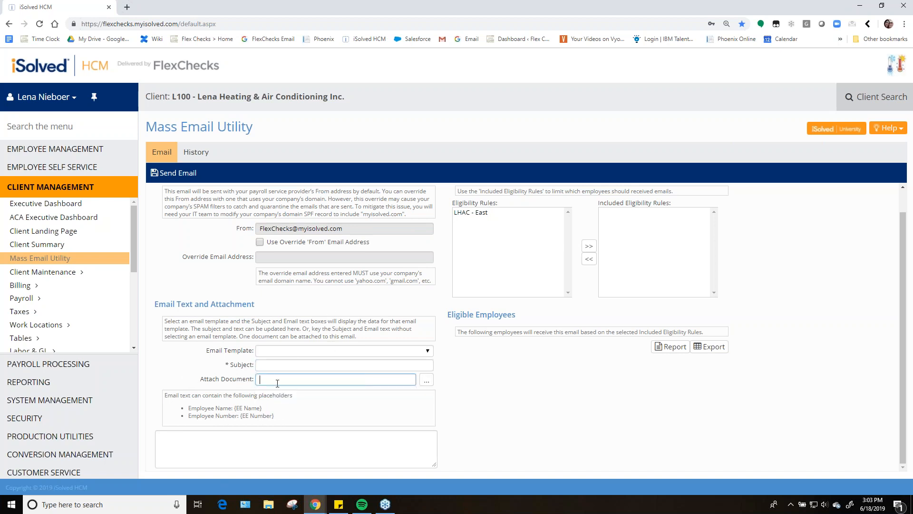
left_click(269, 448)
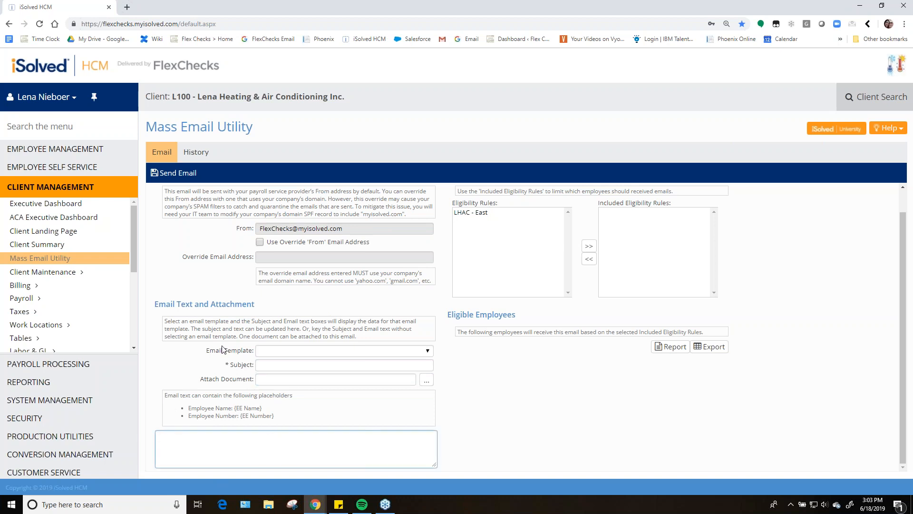
left_click(326, 352)
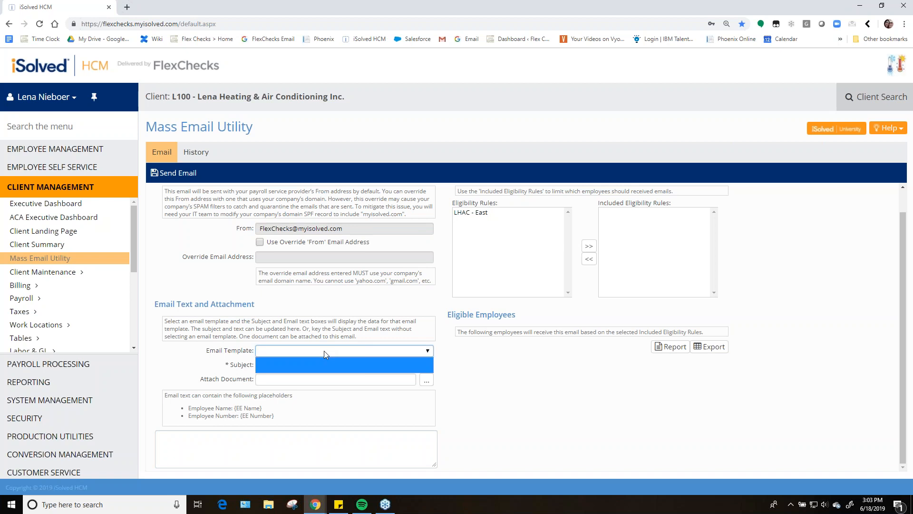
left_click(311, 352)
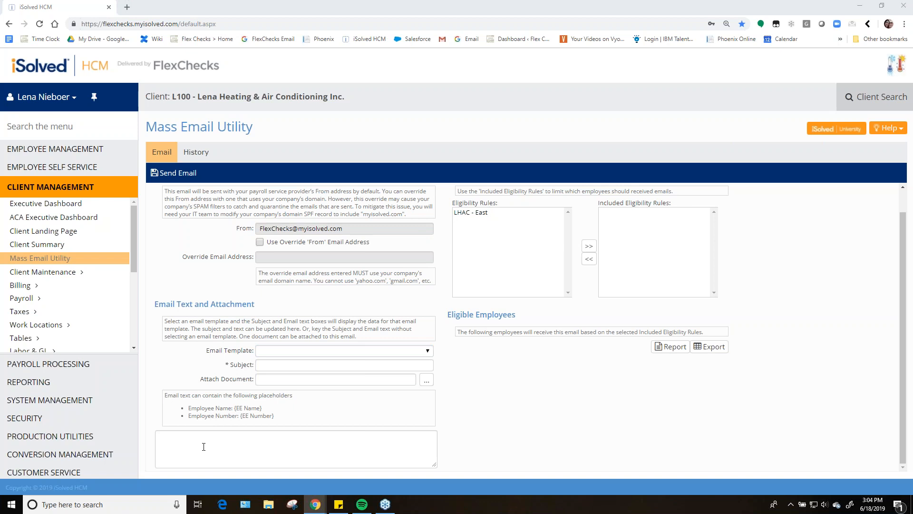
Set the email subject to "You're invited!"
left_click(282, 365)
type("You're invited")
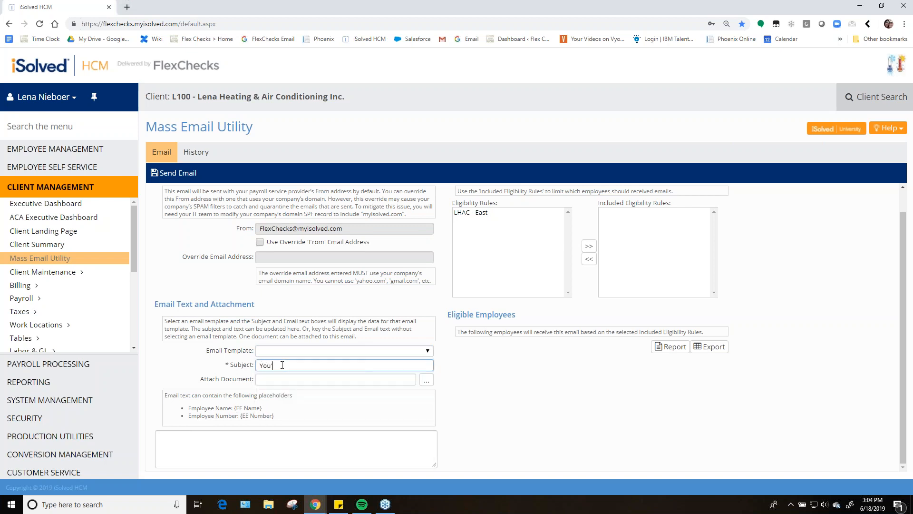
key("Tab")
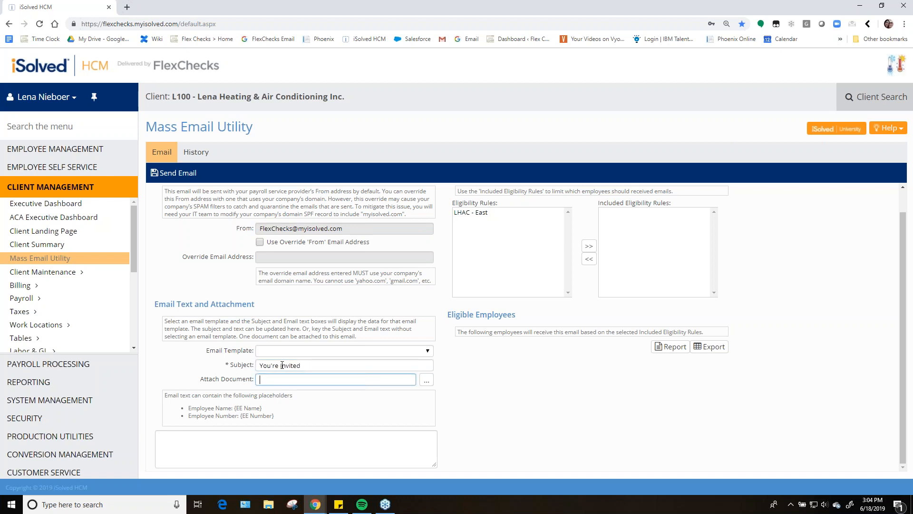
triple_click(286, 361)
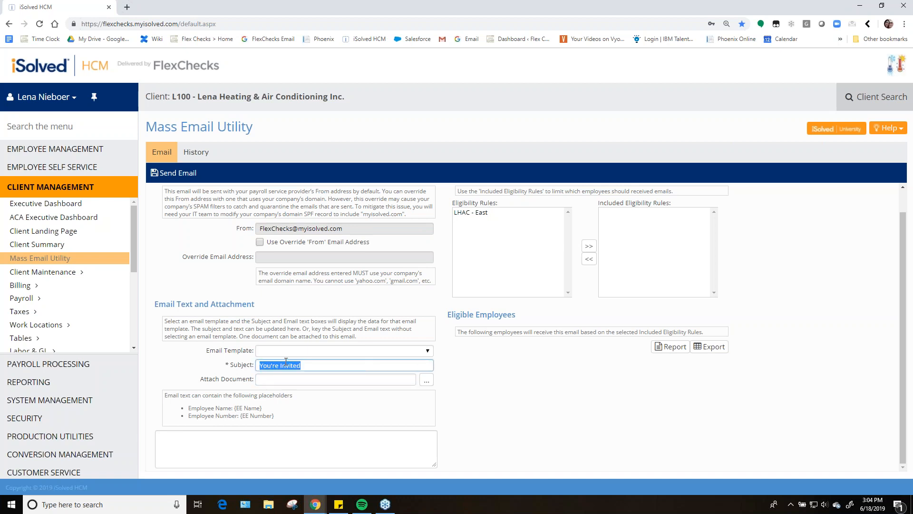
left_click(325, 365)
type("!")
left_click(457, 387)
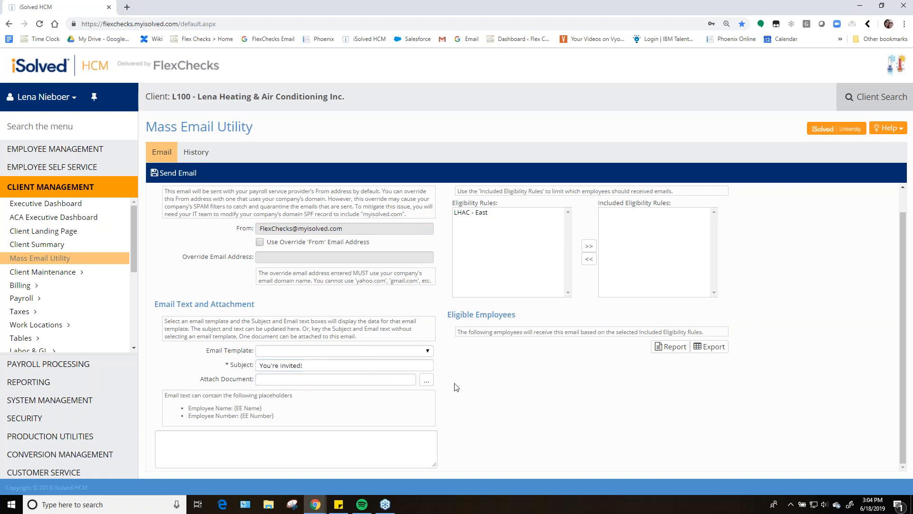
Start the email body with the greeting "Hello {EE Name}," using the copied employee name placeholder
left_click(227, 443)
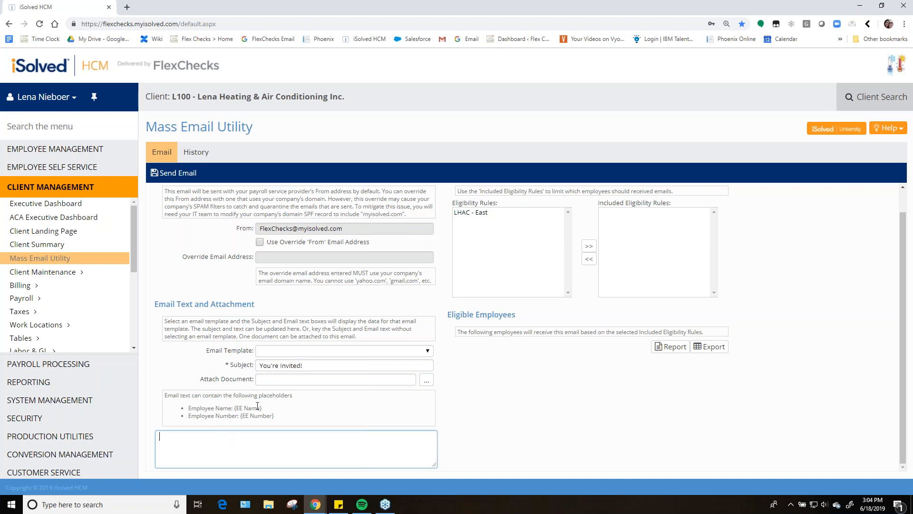
left_click_drag(265, 409, 234, 410)
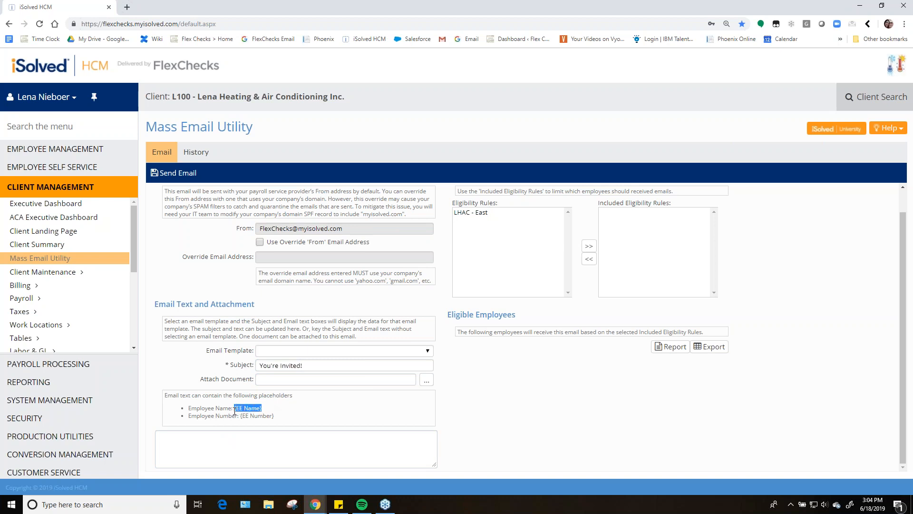
left_click(302, 399)
left_click_drag(234, 408, 265, 412)
key("ctrl+c")
left_click(259, 445)
type("Hello")
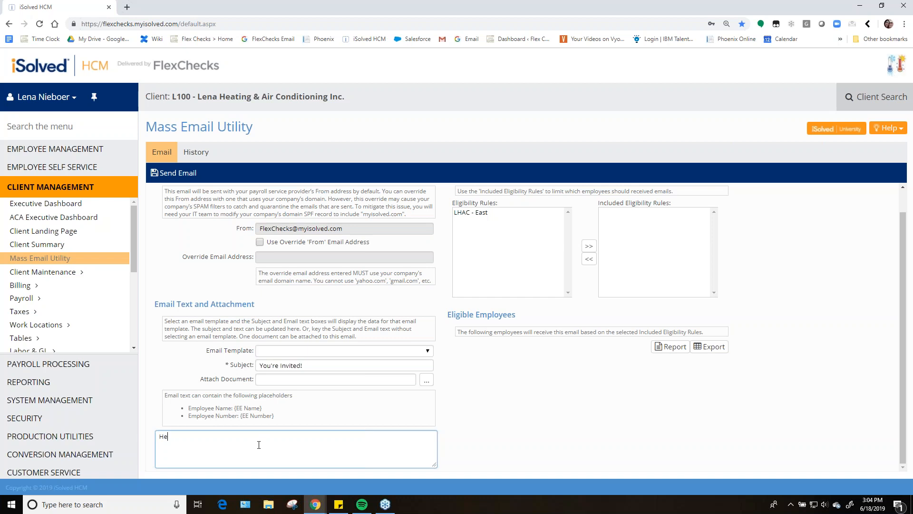
key("ctrl+v")
type(",")
key("Return")
key("Return")
Add the line "You're invited to the annual company bowling party!" to the email body
type("You're invited to the company bowling party!")
left_click(221, 459)
type("annual")
left_click(331, 449)
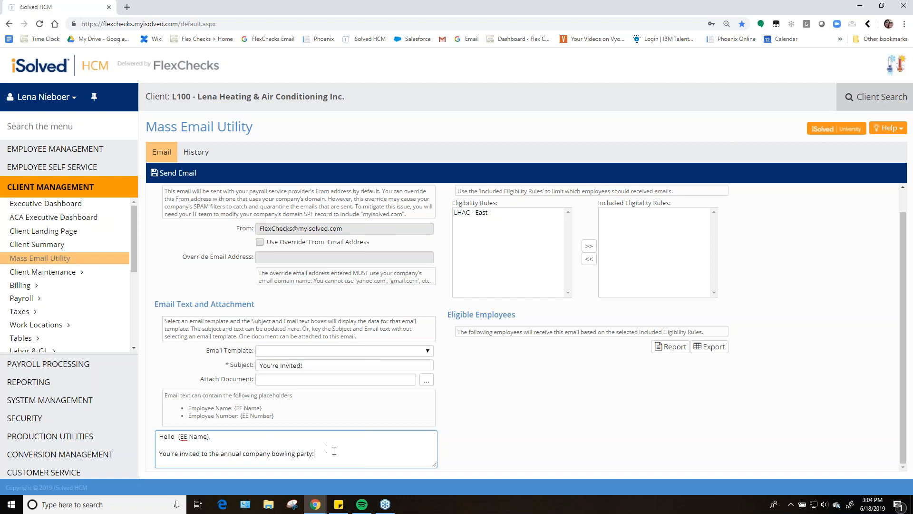
Sign off the email body with "HR" on a separate line
key("Return")
key("Return")
type("HR")
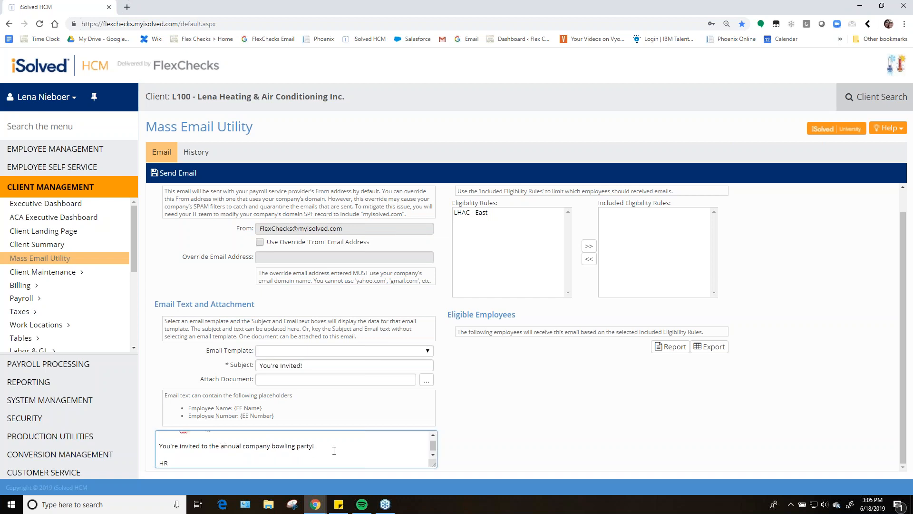
scroll(330, 454, "up", 1)
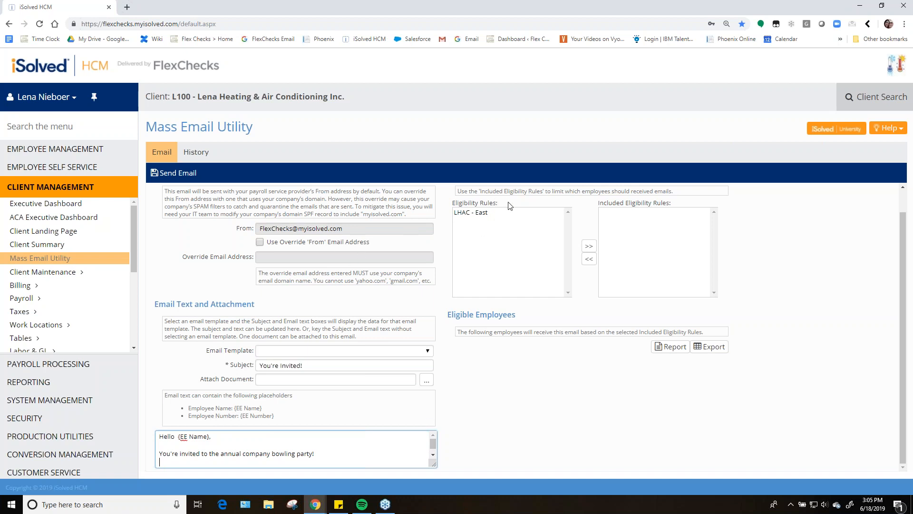
Select the LHAC - East rule in the available eligibility rules list
left_click_drag(498, 203, 525, 202)
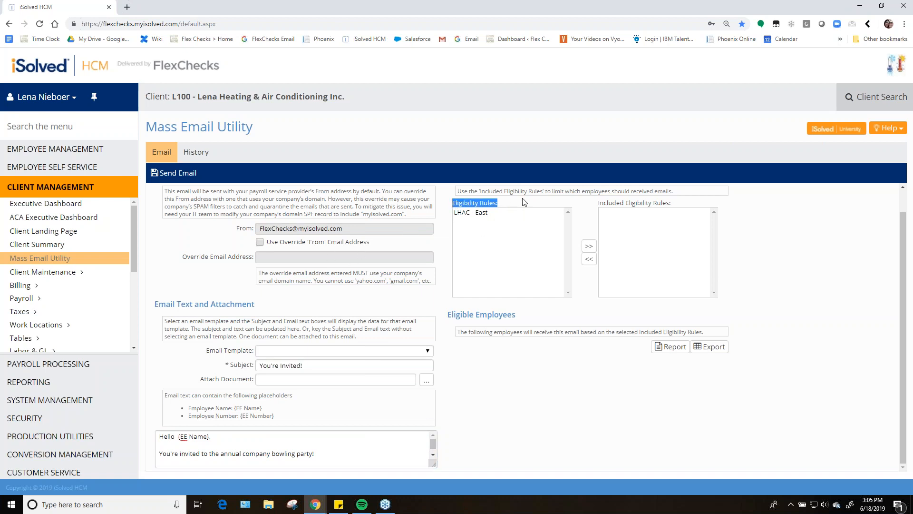
left_click(464, 216)
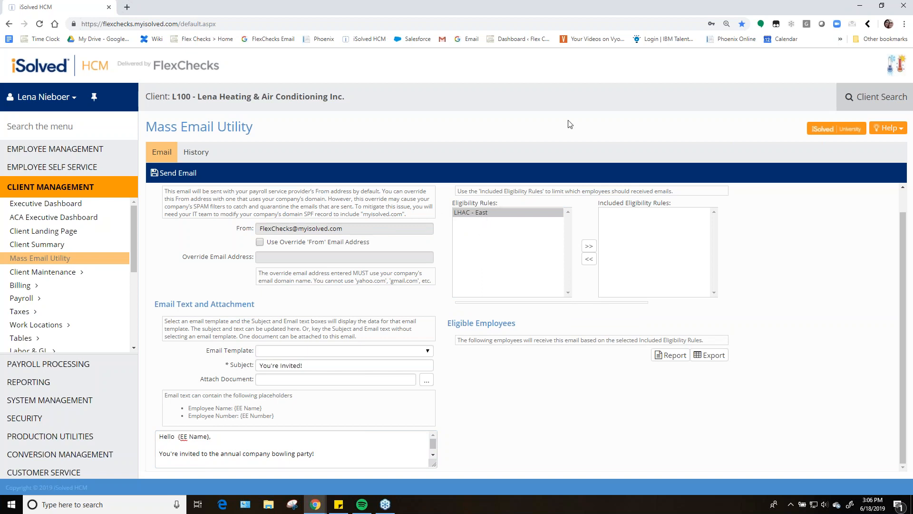
left_click(327, 454)
left_click_drag(327, 454, 147, 430)
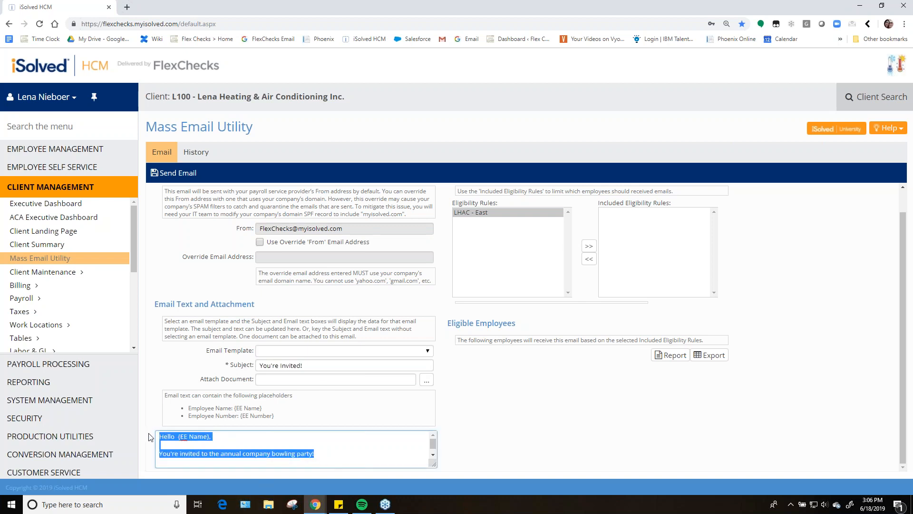
left_click(261, 407)
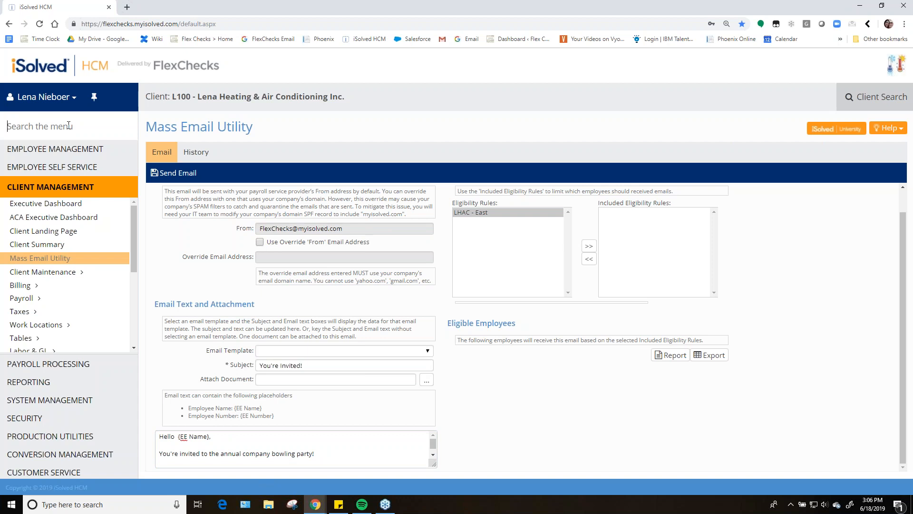
Search the menu for eligibility rules
type("eli")
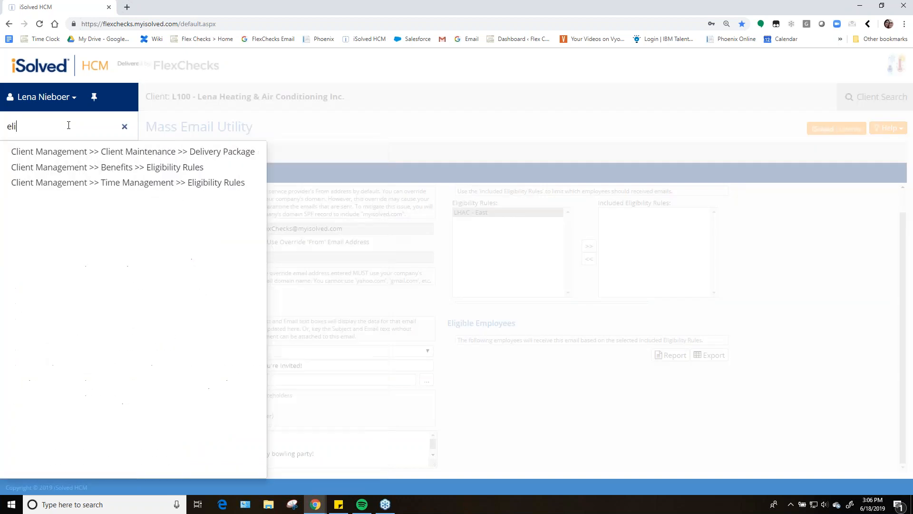
type("gibili")
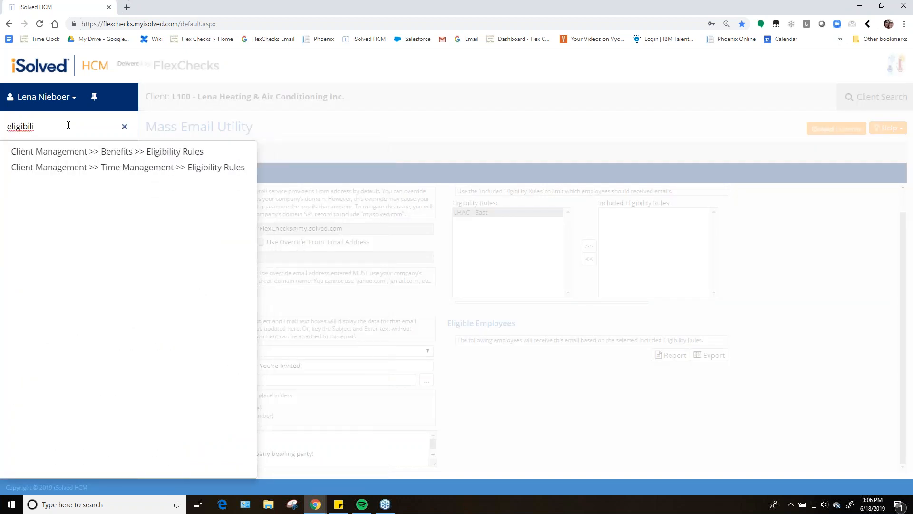
left_click(125, 126)
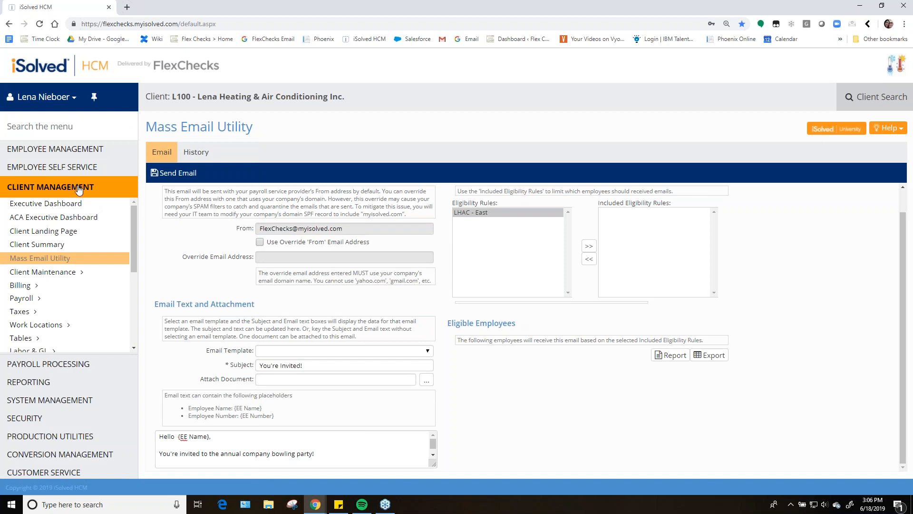
Open the Eligibility Rules page under Benefits in the client management menu
scroll(79, 273, "down", 2)
scroll(78, 279, "down", 3)
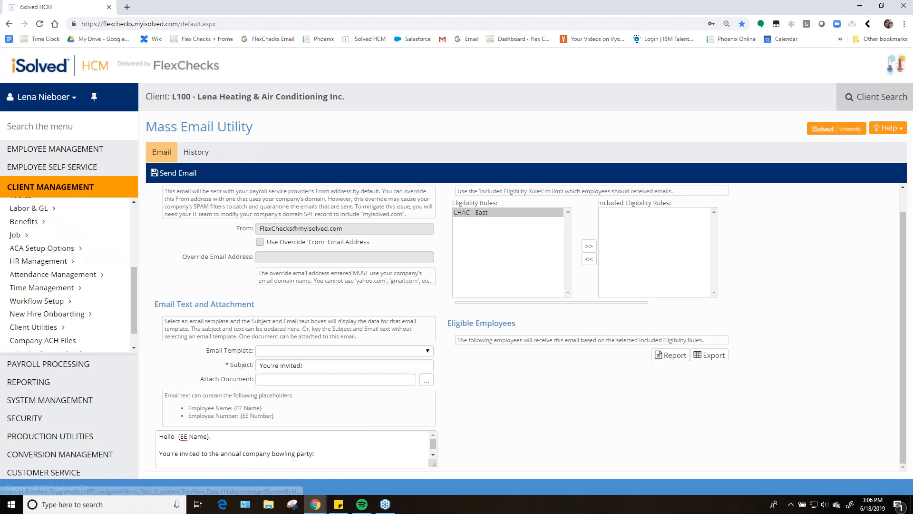
scroll(78, 279, "up", 5)
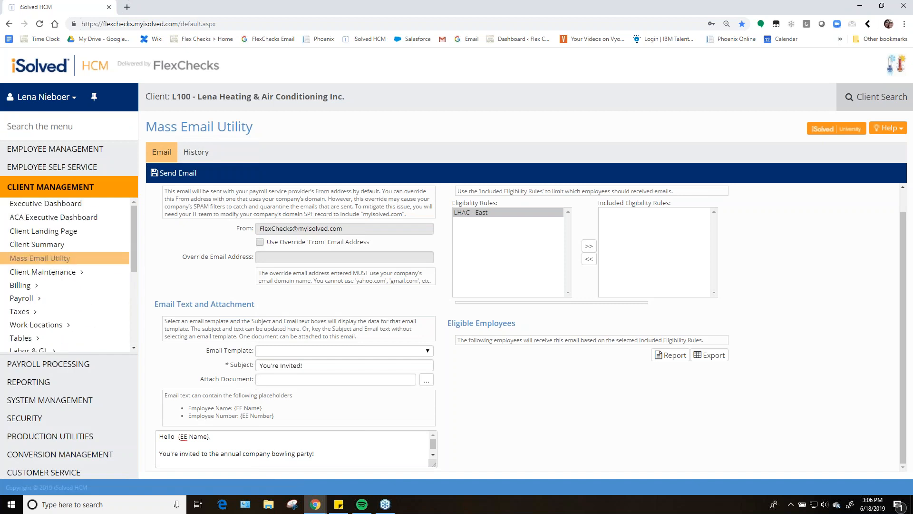
scroll(76, 269, "down", 2)
scroll(73, 266, "up", 4)
scroll(54, 278, "down", 3)
scroll(52, 277, "down", 1)
left_click(50, 269)
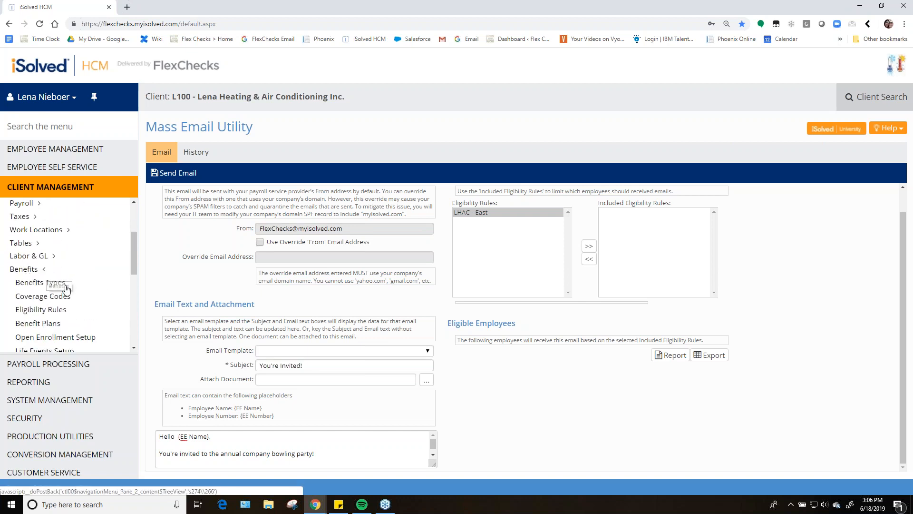
scroll(71, 266, "down", 2)
left_click(75, 263)
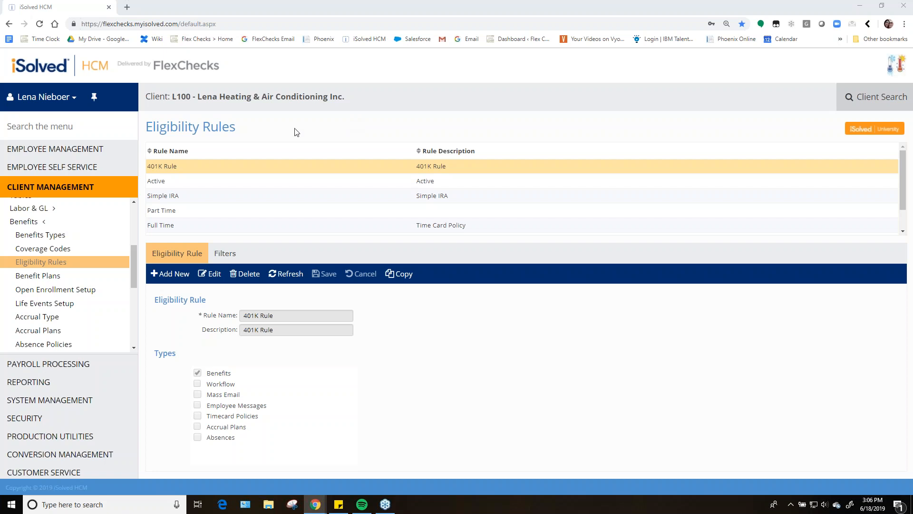
Open the LHAC - East eligibility rule to review its types
scroll(264, 192, "down", 1)
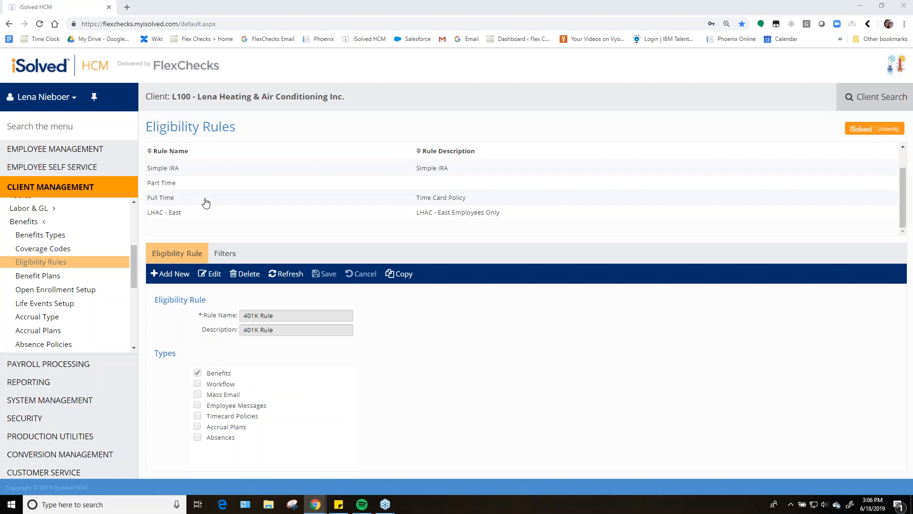
scroll(198, 190, "up", 1)
scroll(273, 166, "down", 2)
left_click(185, 213)
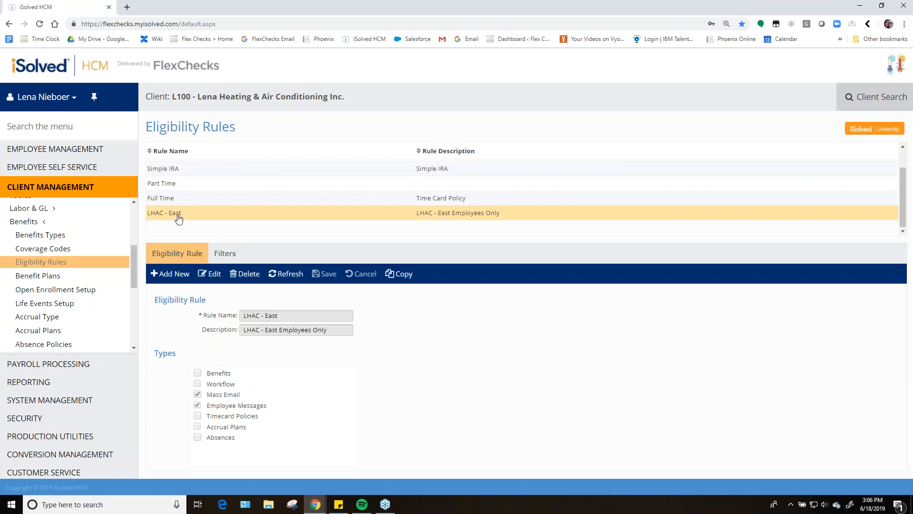
Delete the LHAC - East eligibility rule
left_click(259, 274)
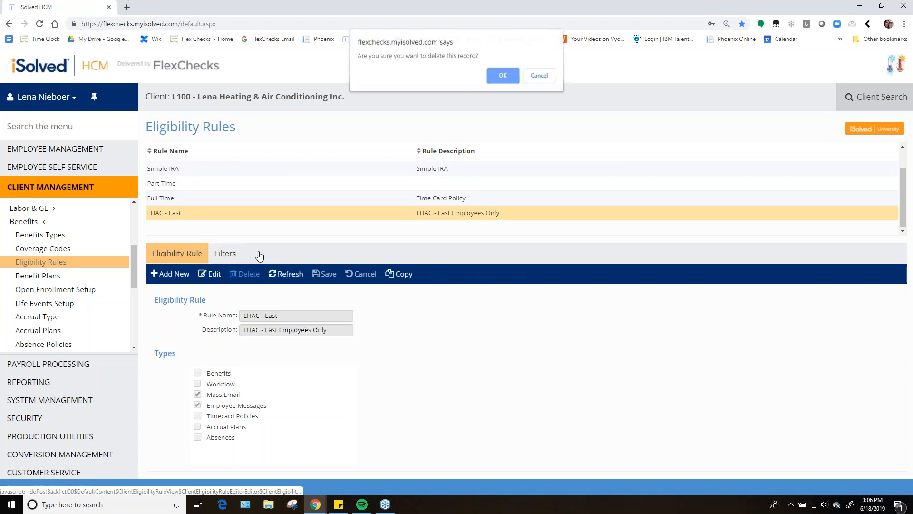
left_click(541, 75)
left_click(245, 274)
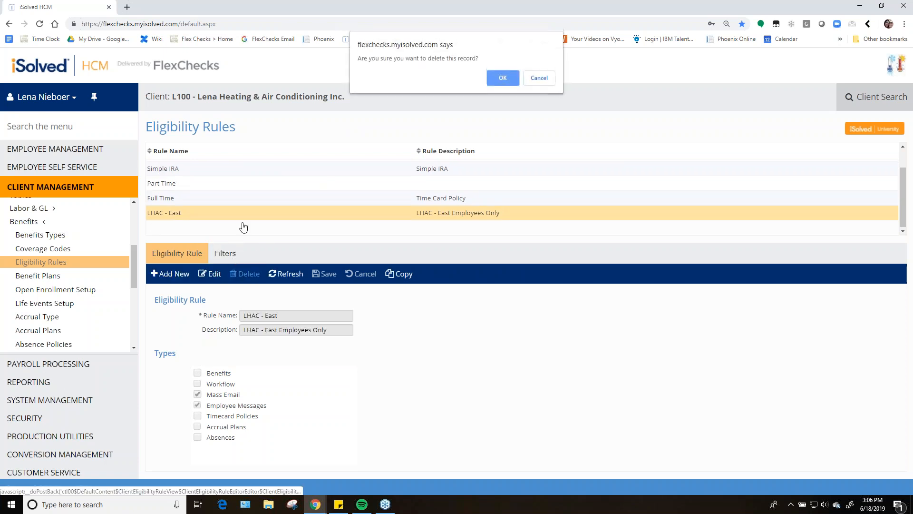
left_click(487, 82)
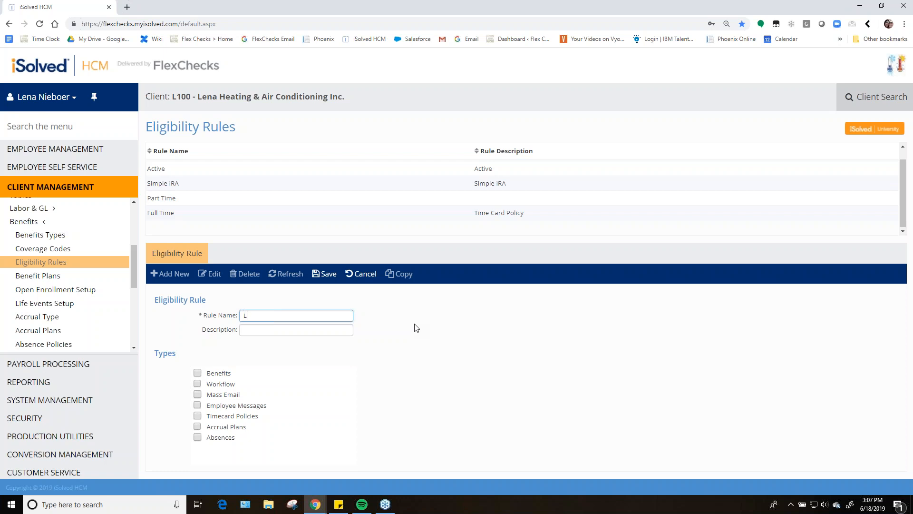
Name the new eligibility rule LHAC - East Group with the description LHAC - East Group Employees Only
type("- East C")
type("roup")
key("Tab")
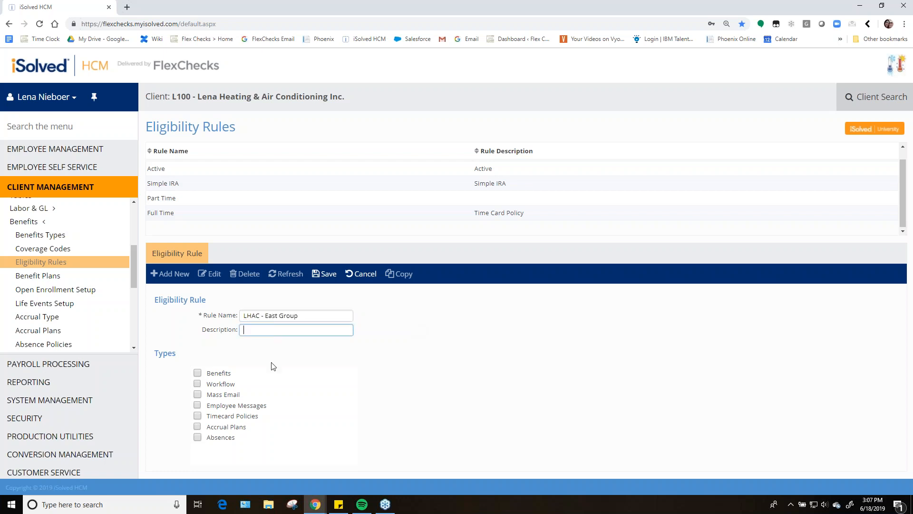
left_click_drag(302, 315, 242, 319)
key("ctrl+c")
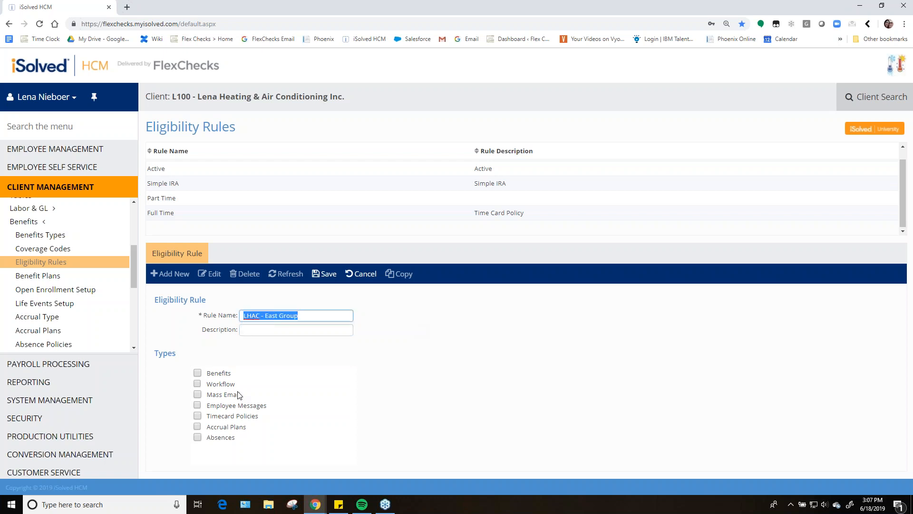
left_click(321, 328)
key("ctrl+v")
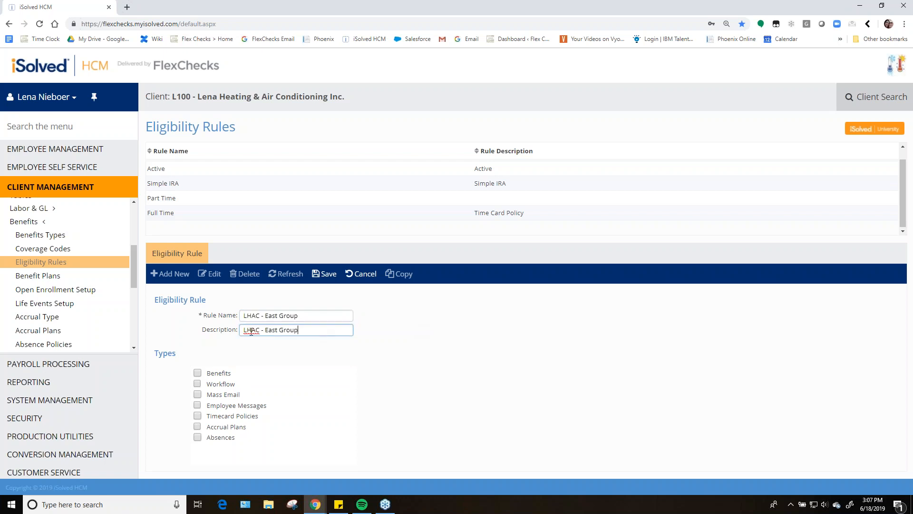
type("Employees Only")
Enable the Mass Email and Employee Messages types for the new rule and save it
left_click(270, 393)
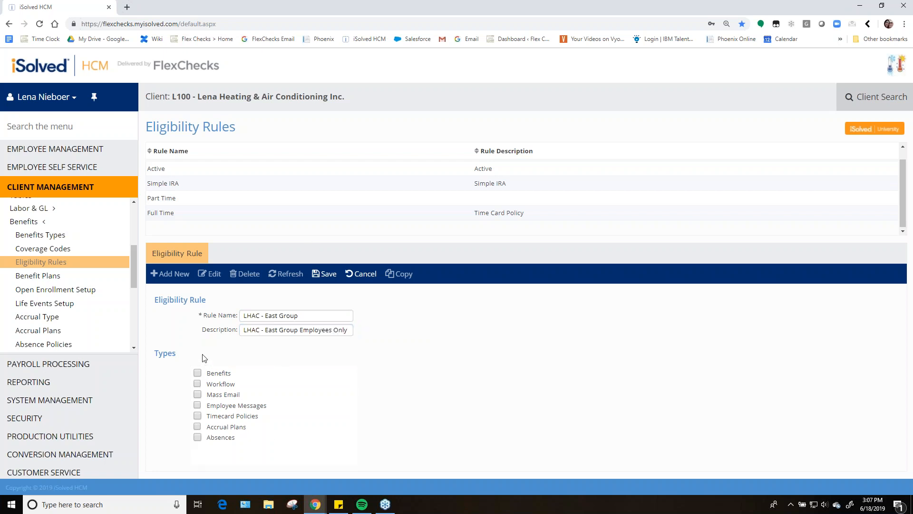
left_click_drag(182, 357, 156, 353)
left_click(188, 355)
left_click_drag(208, 373, 243, 378)
left_click(273, 355)
left_click(198, 395)
left_click(196, 405)
left_click(325, 276)
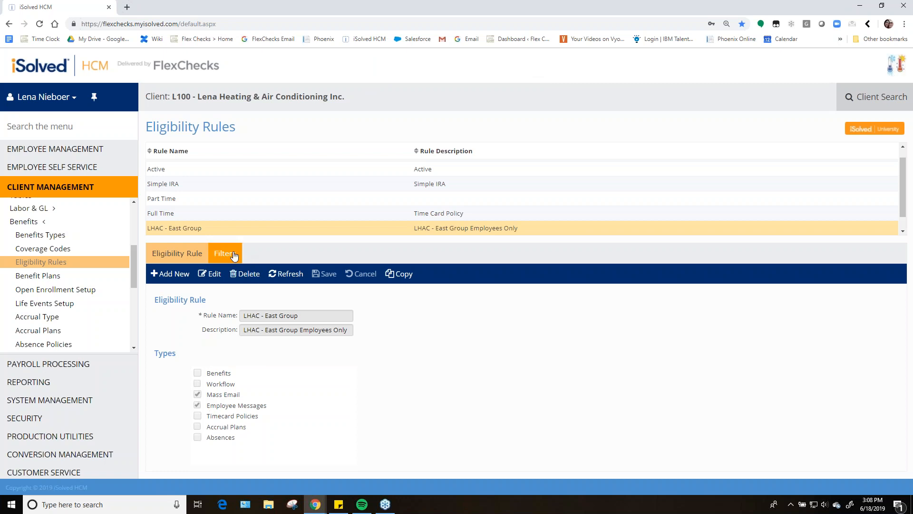
Start a new filter for the rule and browse the available field categories and their fields
left_click(232, 255)
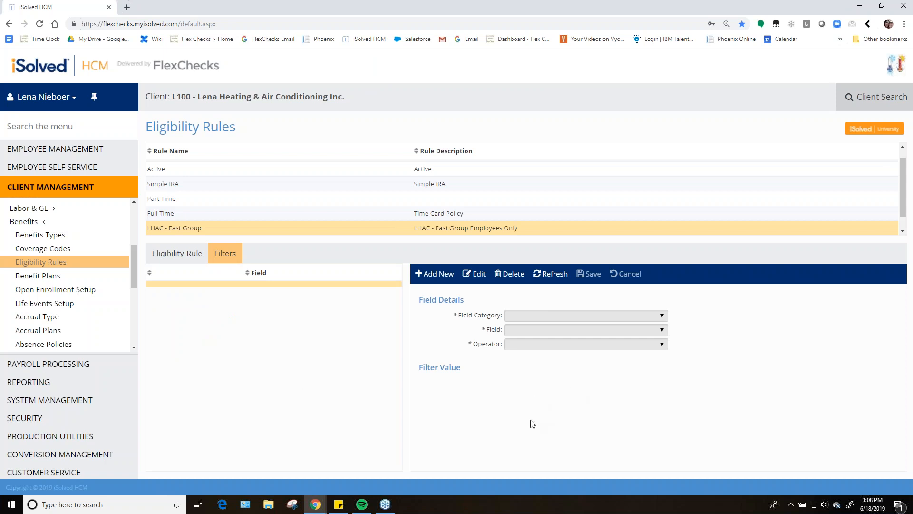
left_click(439, 274)
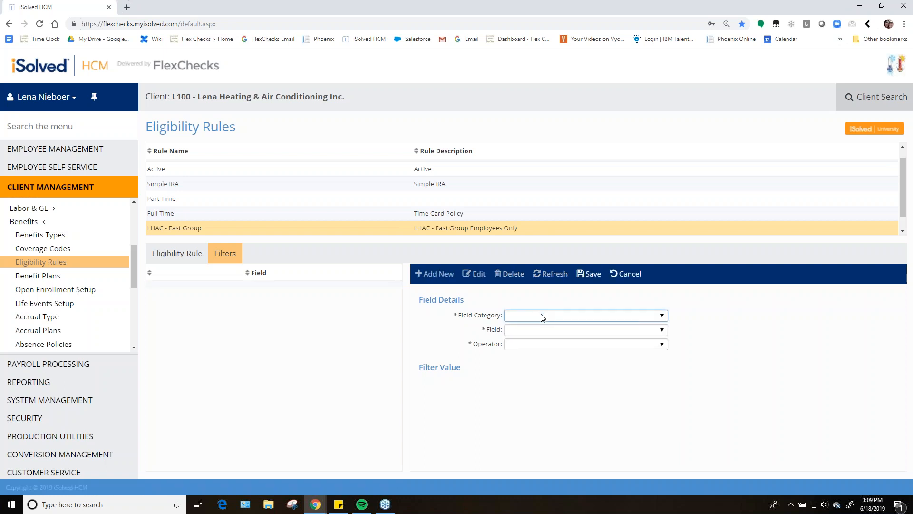
left_click(543, 317)
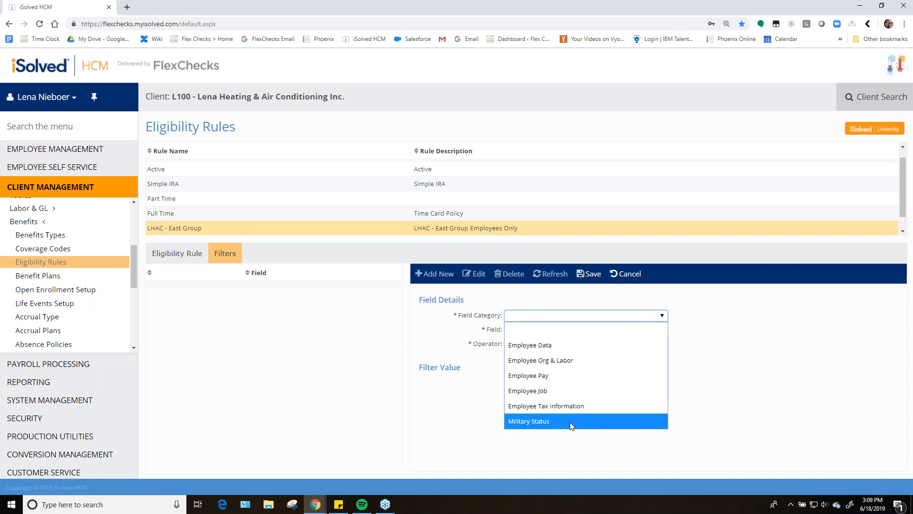
left_click(562, 360)
left_click(562, 333)
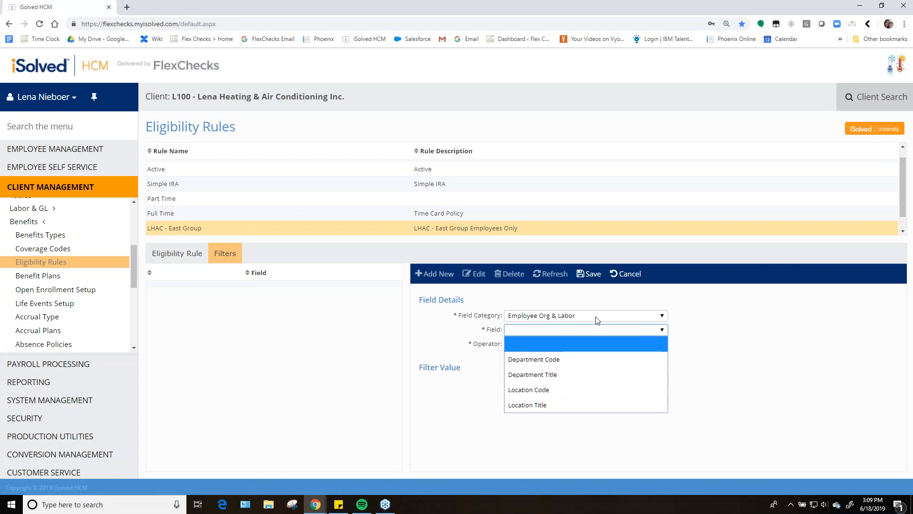
left_click(620, 320)
left_click(621, 319)
left_click(615, 349)
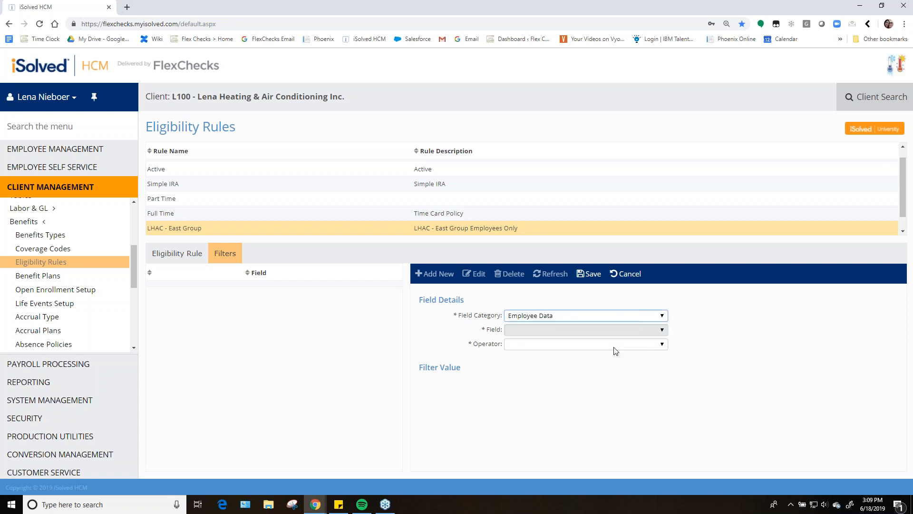
left_click(581, 331)
scroll(608, 240, "down", 6)
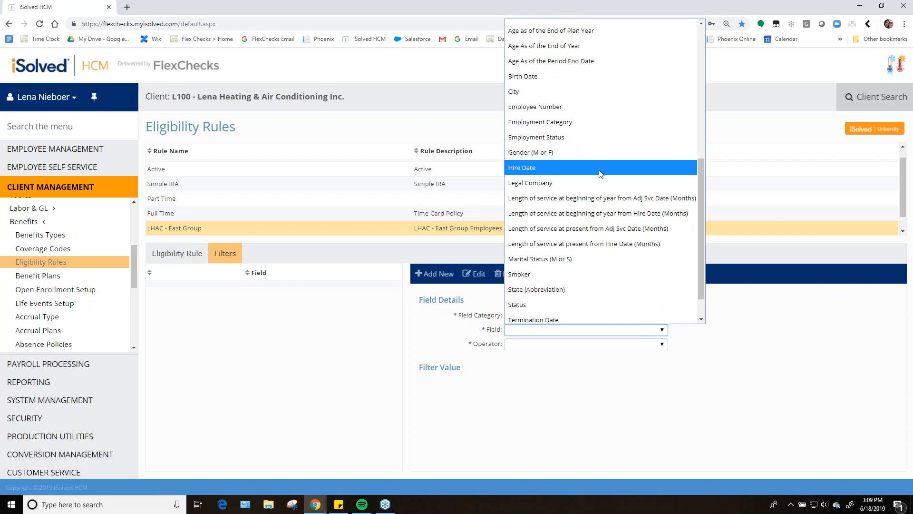
left_click(566, 383)
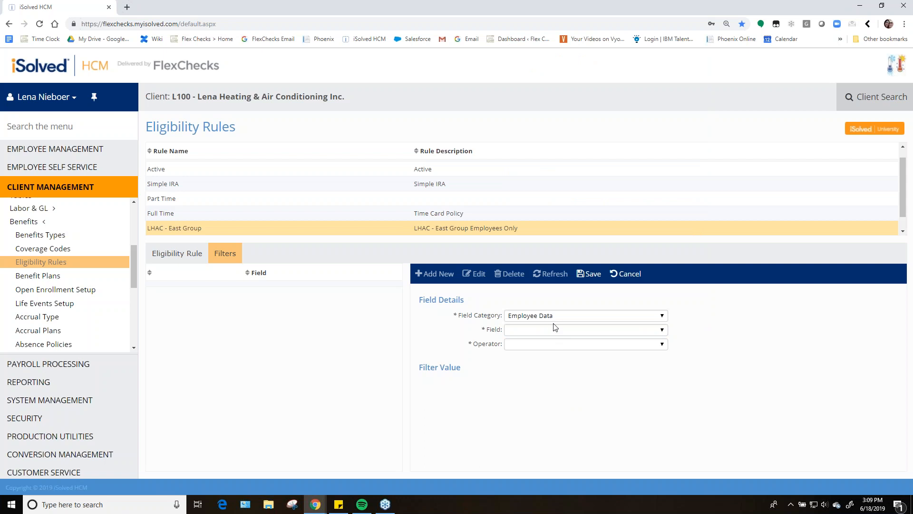
Set the filter to the Employee Org & Labor category, Location Code field and In operator
left_click(557, 318)
left_click(563, 360)
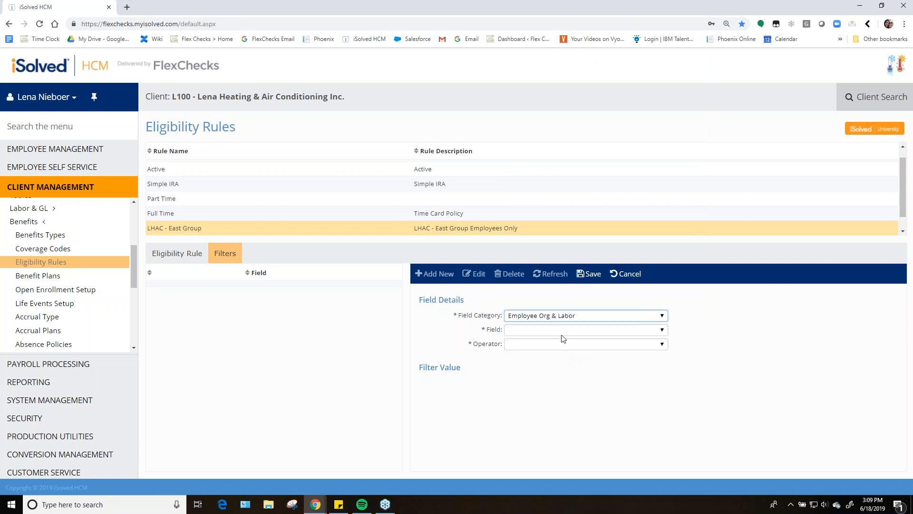
left_click(563, 333)
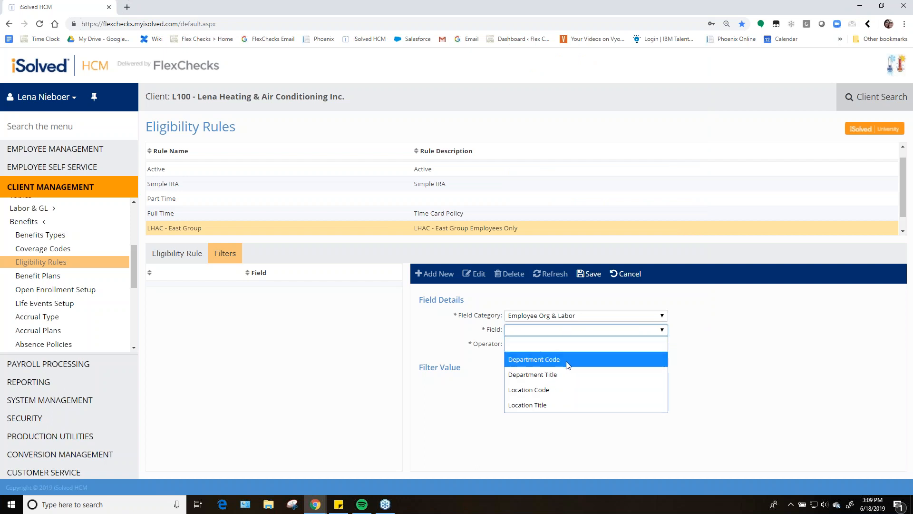
left_click(536, 391)
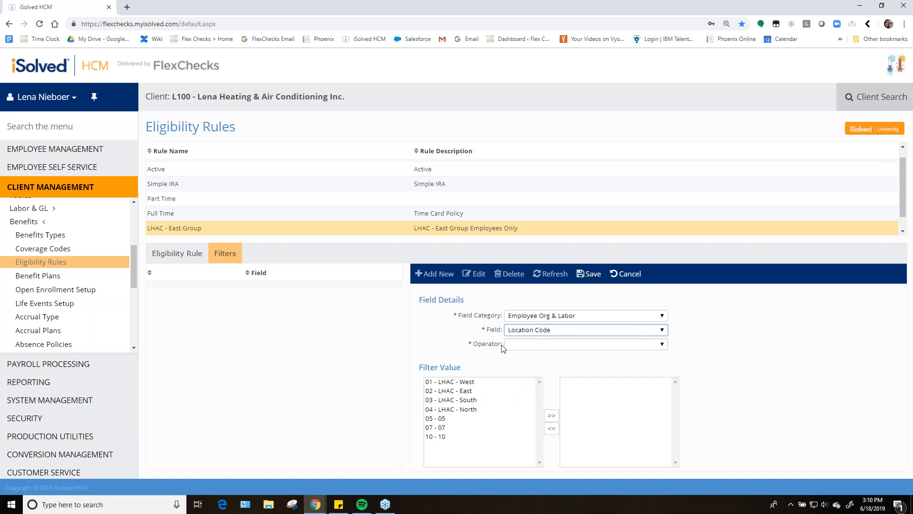
left_click(535, 345)
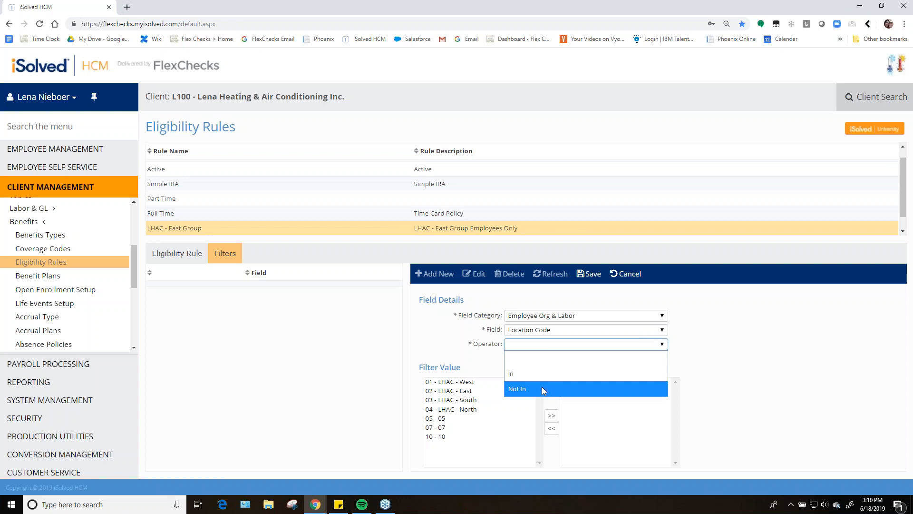
left_click(530, 373)
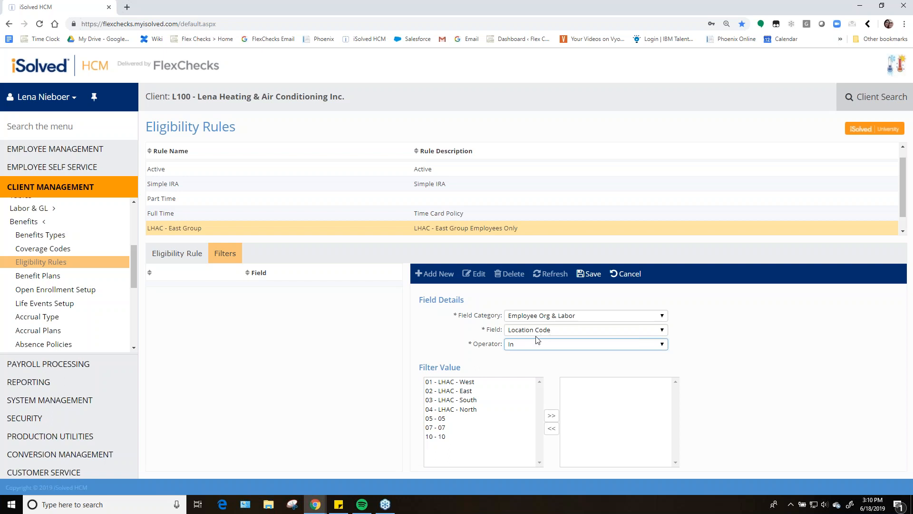
Add 02 - LHAC - East as the filter value and save the Location Code filter
left_click(474, 391)
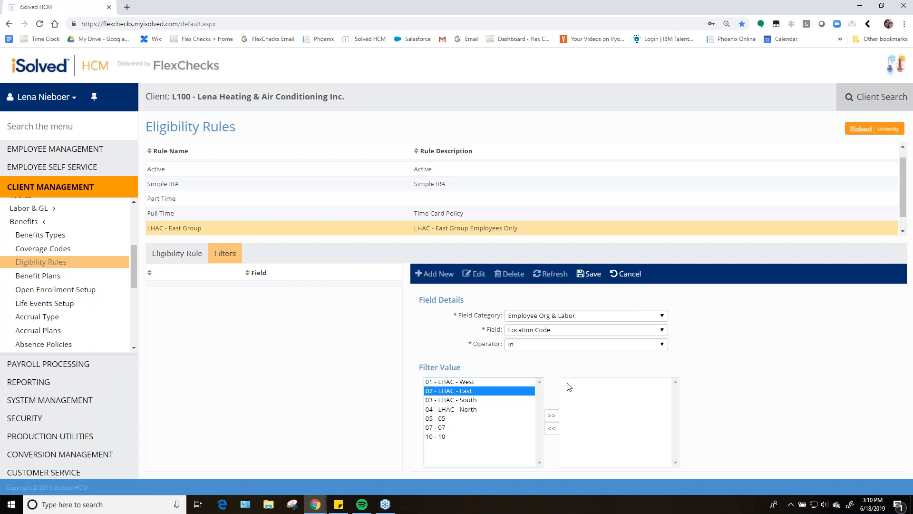
left_click(551, 417)
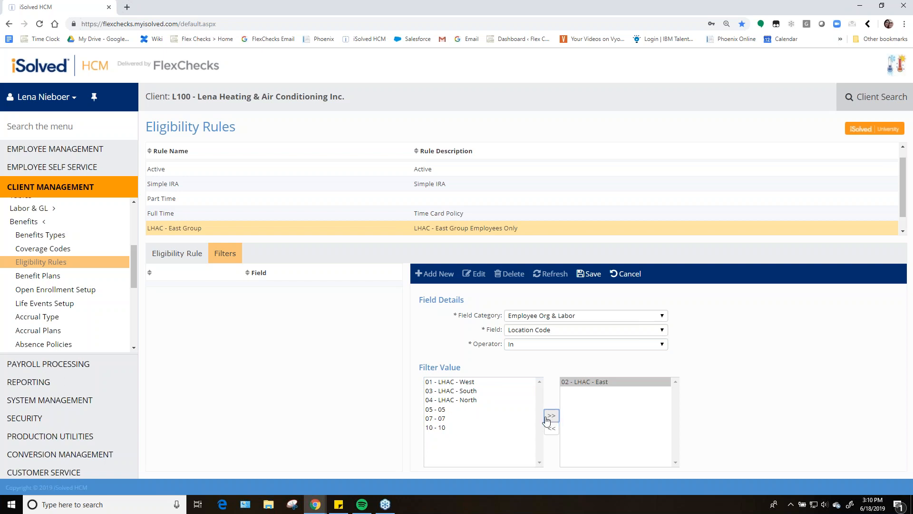
left_click(551, 427)
left_click(552, 417)
left_click(551, 428)
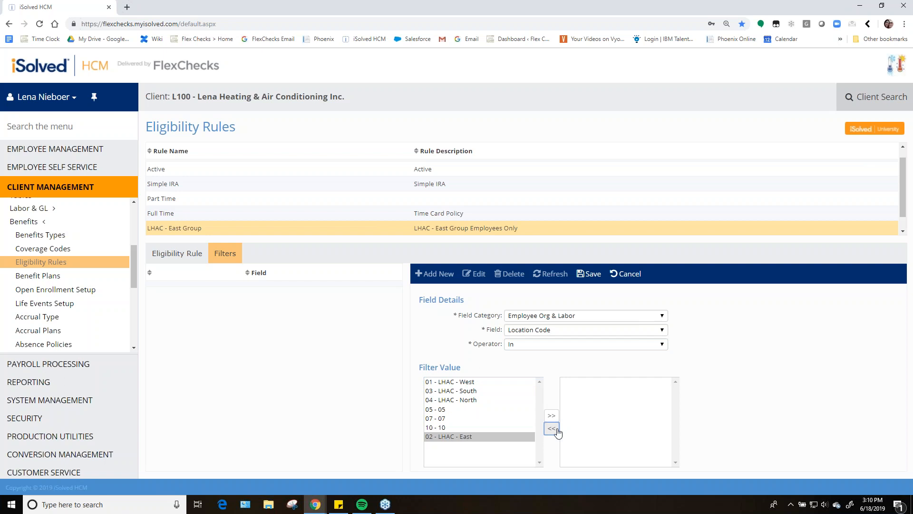
left_click(552, 416)
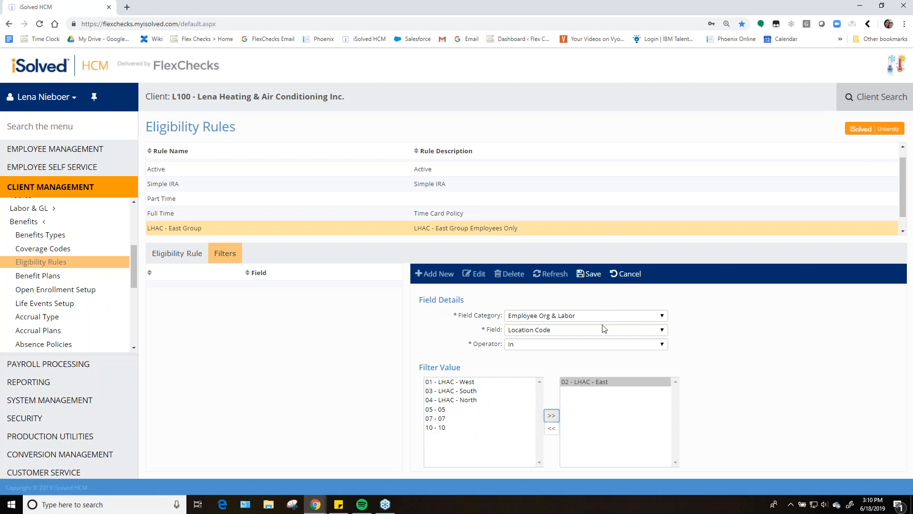
left_click(590, 275)
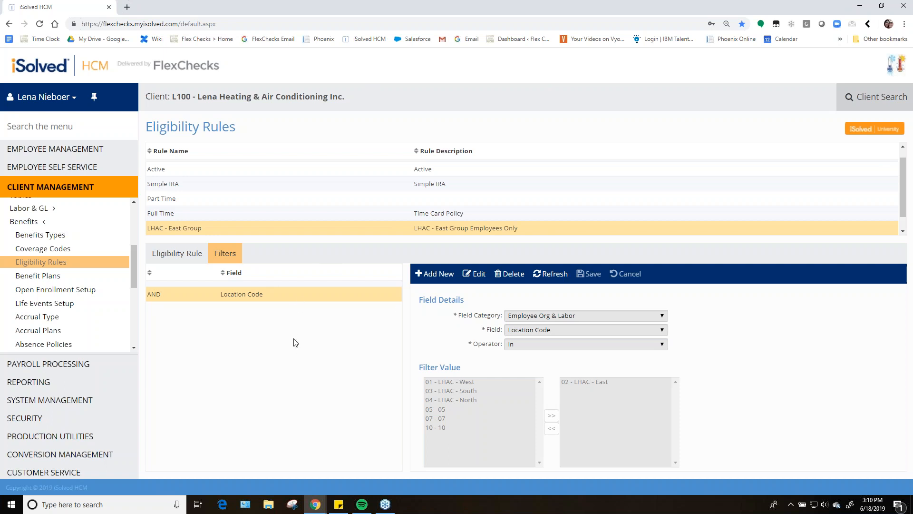
Add a second filter using the Employee Data category, Status field and In operator
left_click(433, 274)
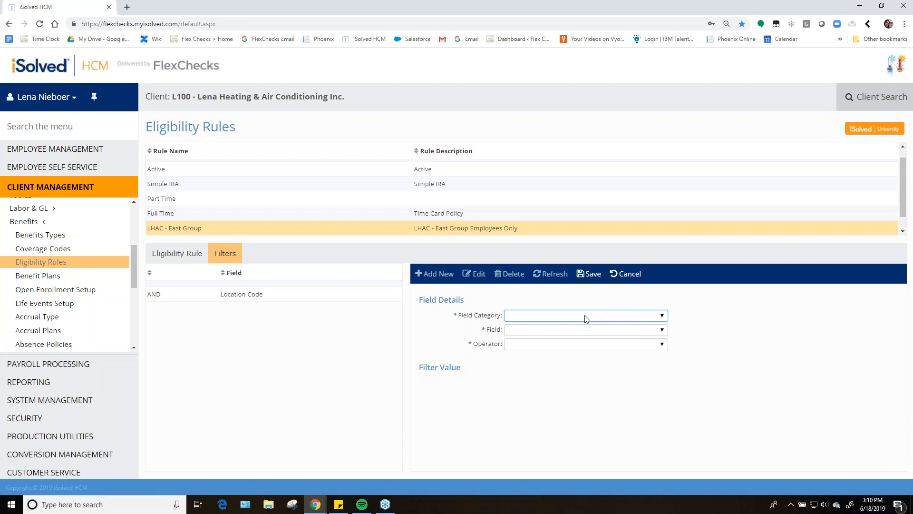
left_click(585, 317)
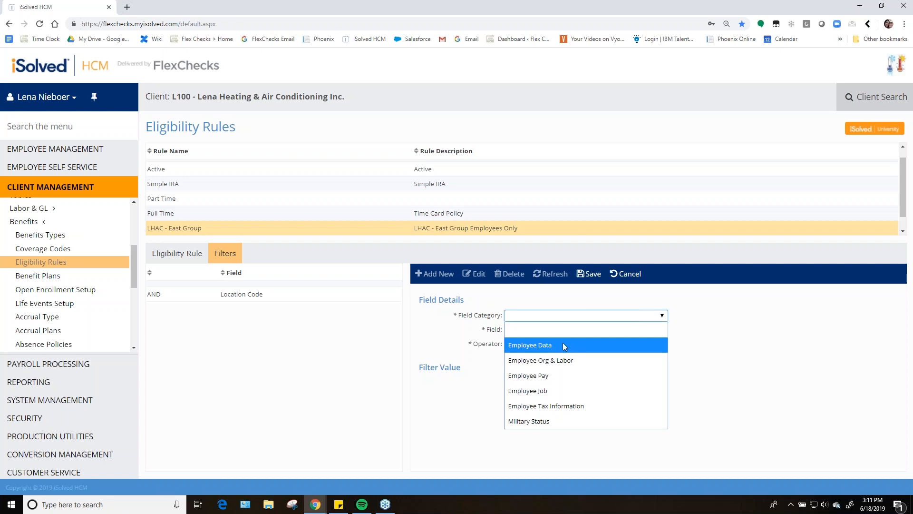
left_click(541, 345)
left_click(550, 332)
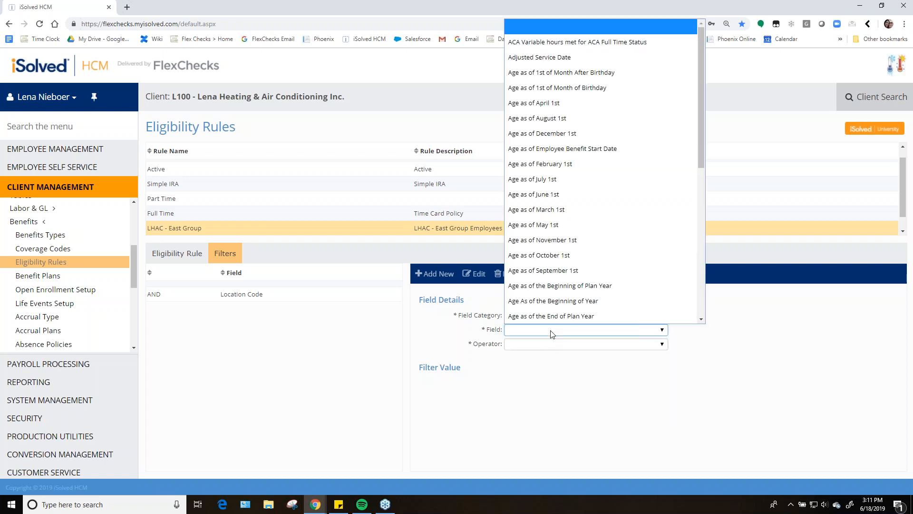
scroll(582, 285, "down", 6)
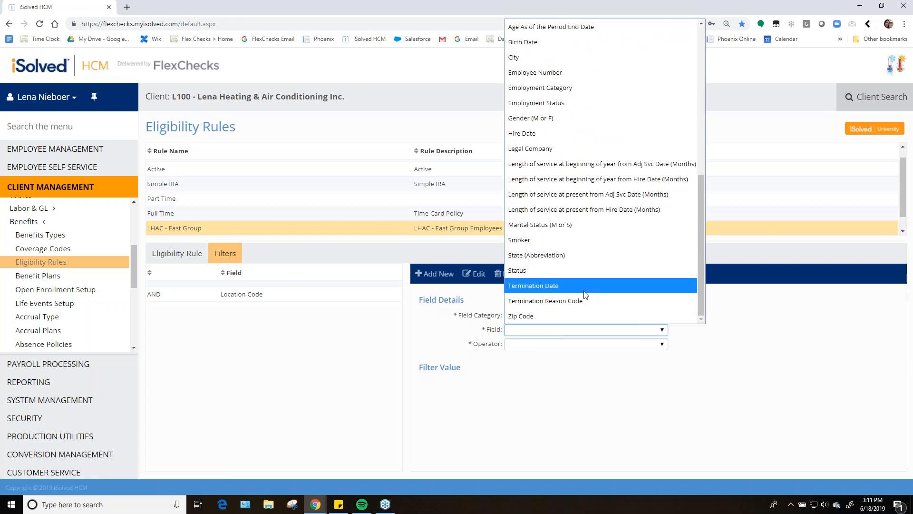
left_click(523, 272)
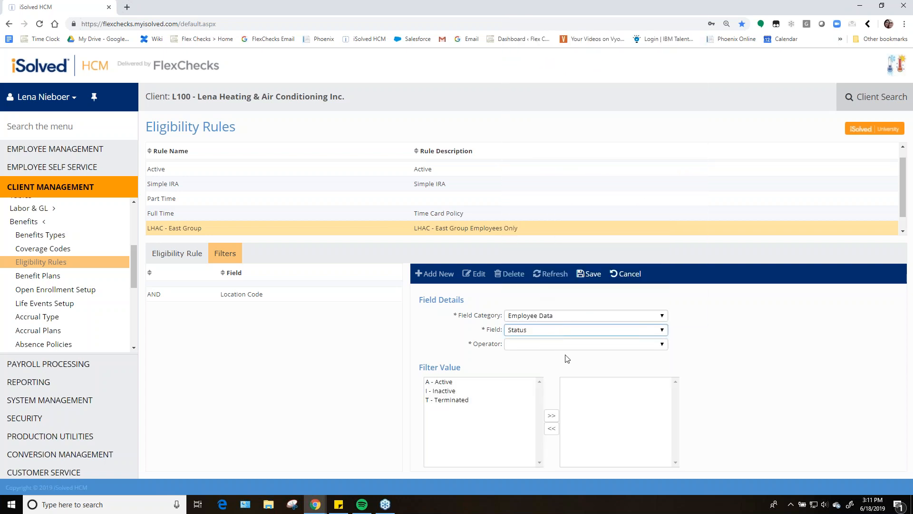
left_click(527, 350)
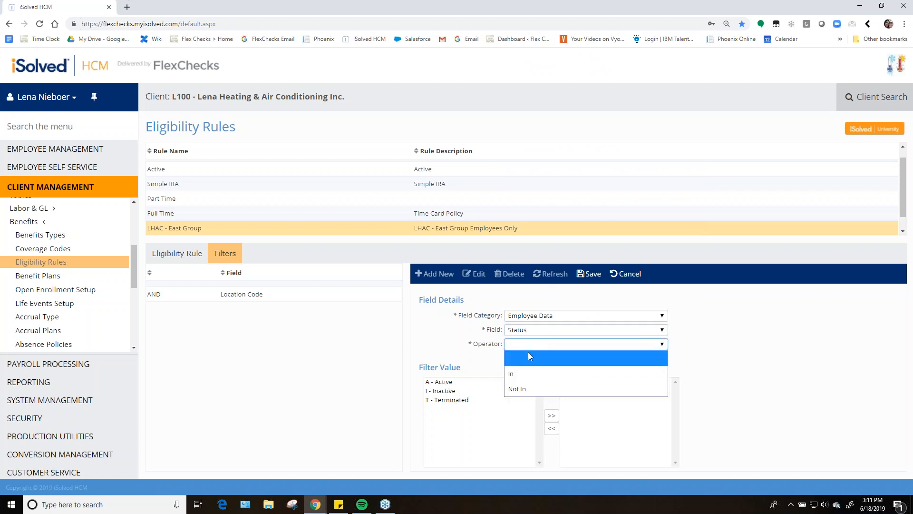
left_click(526, 372)
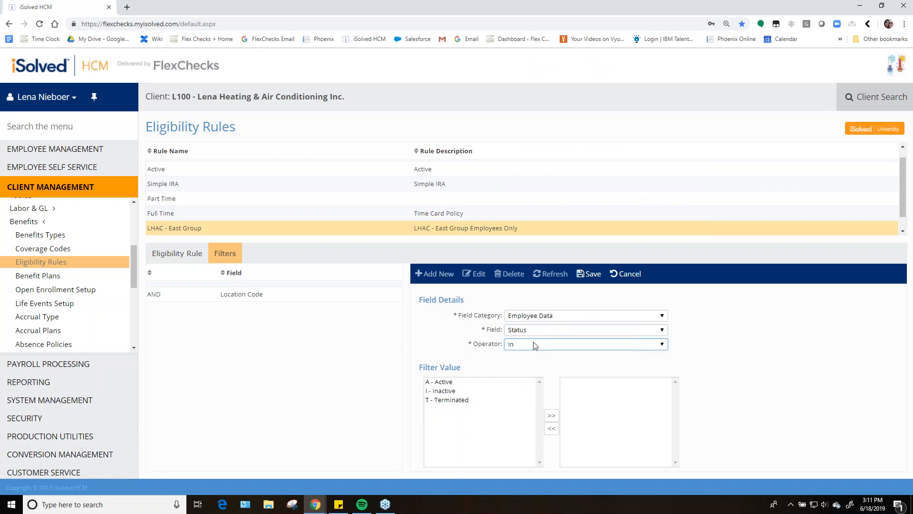
Add A - Active as the Status filter value and save the filter
left_click(442, 383)
left_click(551, 416)
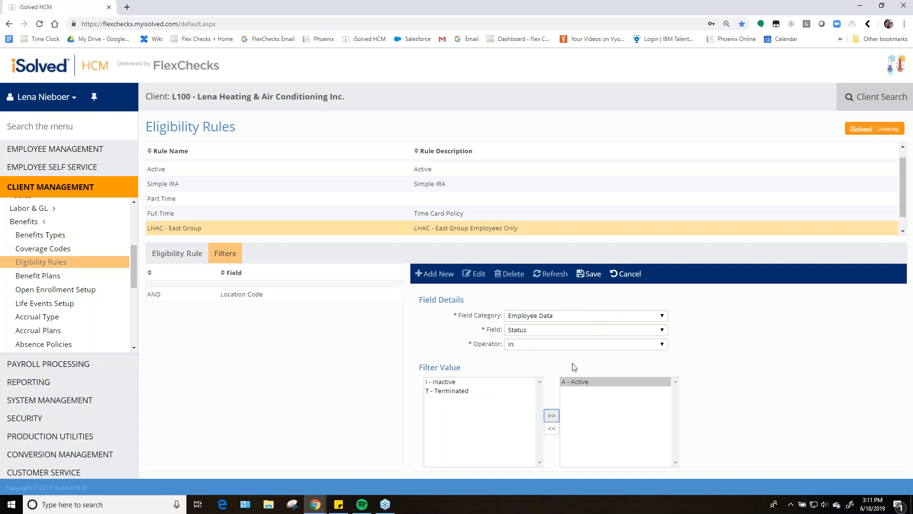
left_click(590, 280)
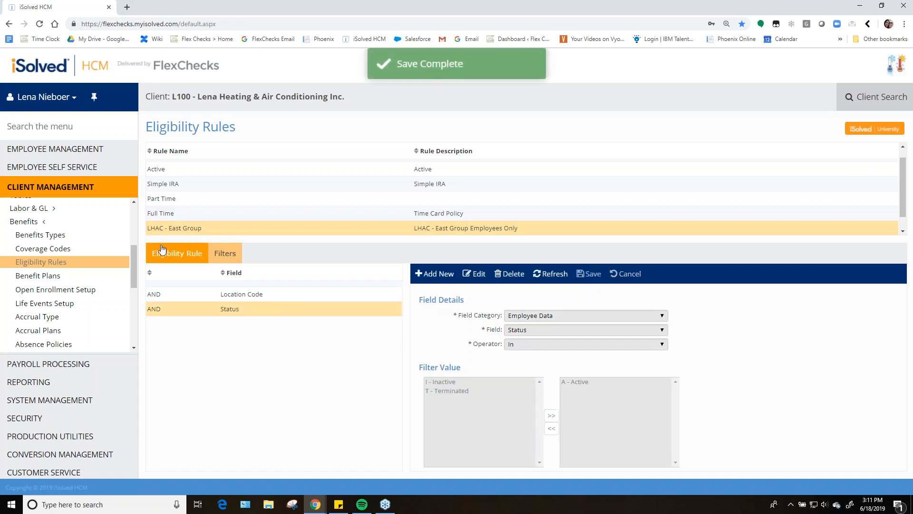
Open the Location Code filter to review its settings
left_click(258, 296)
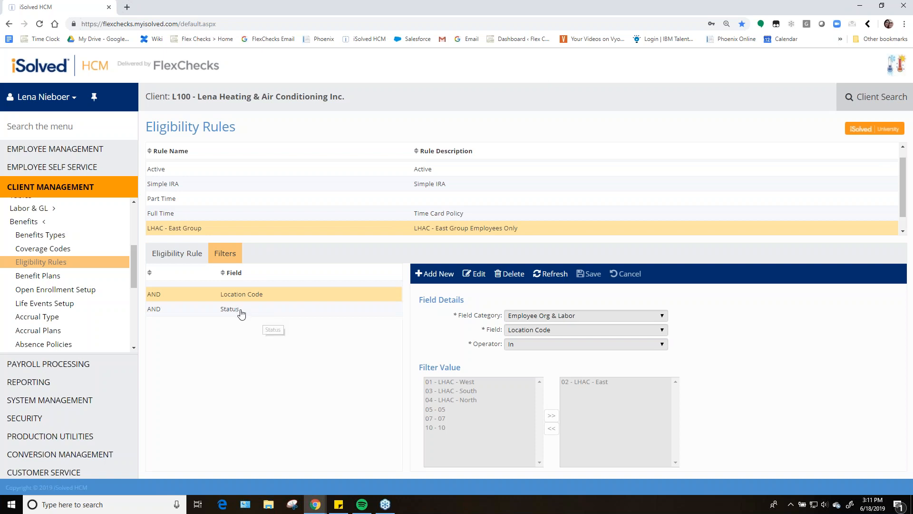
Review the Status filter and the rule's general eligibility settings
left_click(251, 314)
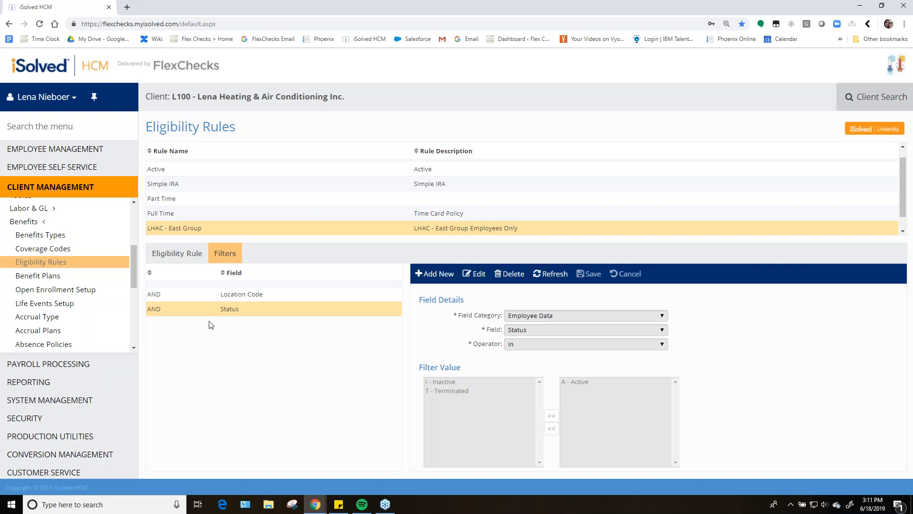
left_click(193, 252)
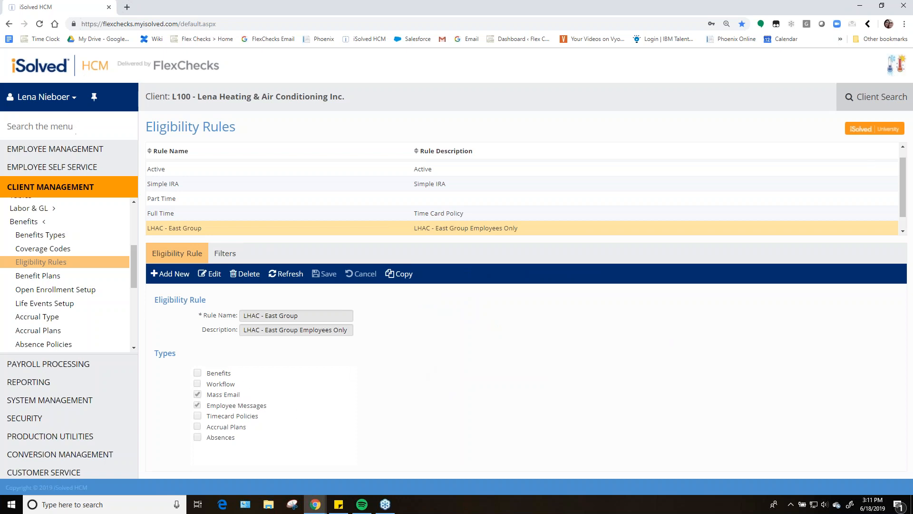
Open the Mass Email Utility through the menu search and select the LHAC - East Group rule
type("mass em")
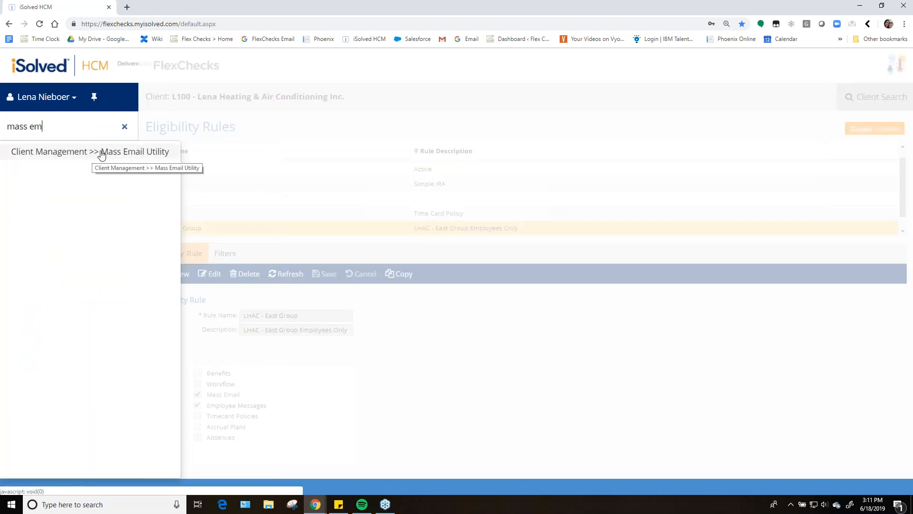
left_click(127, 153)
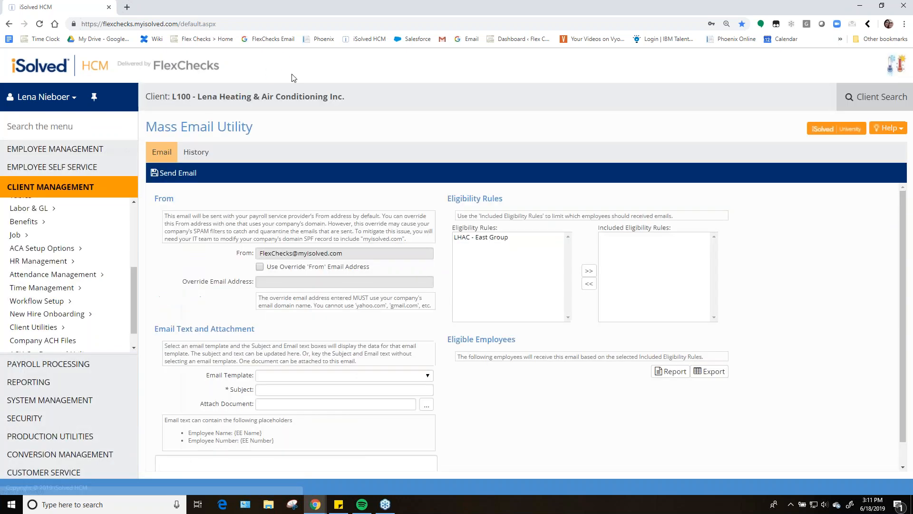
left_click(484, 239)
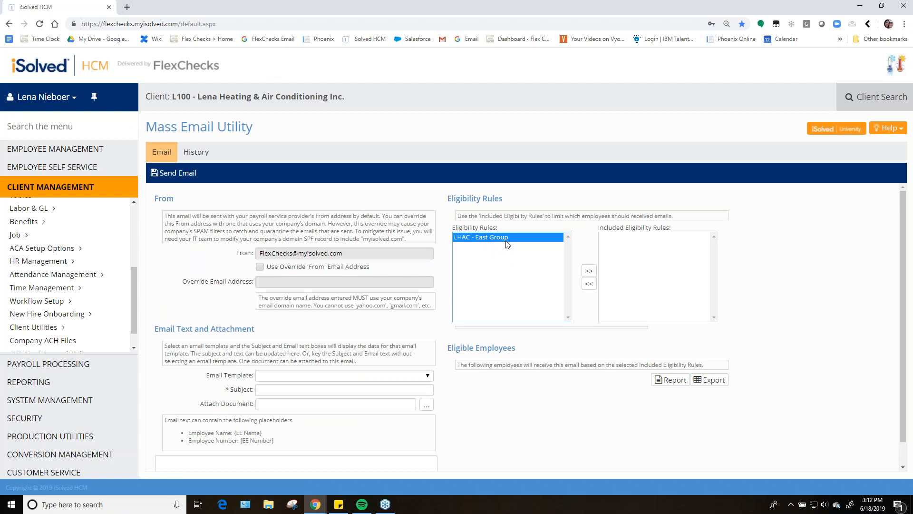
scroll(509, 252, "down", 1)
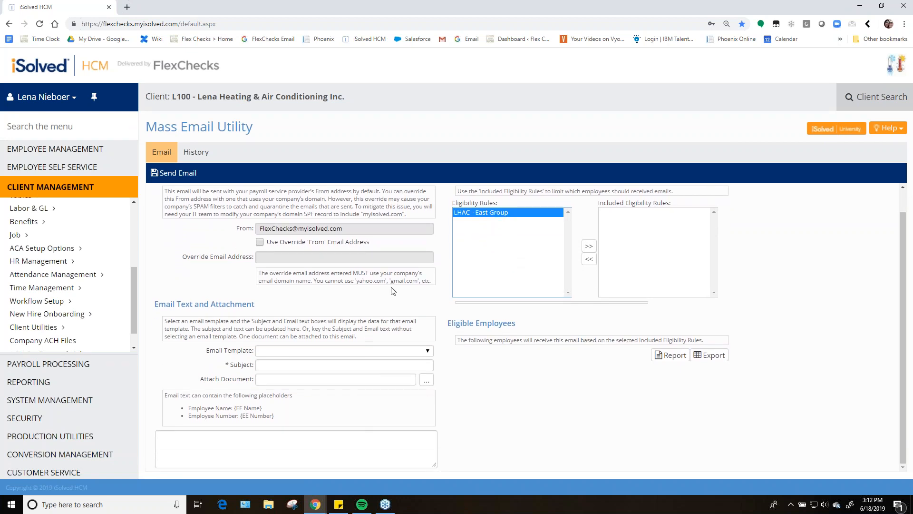
Enter the subject You're Invited! and a body inviting East Employees to the annual company bowling party, signed HR
left_click(277, 365)
type("yo")
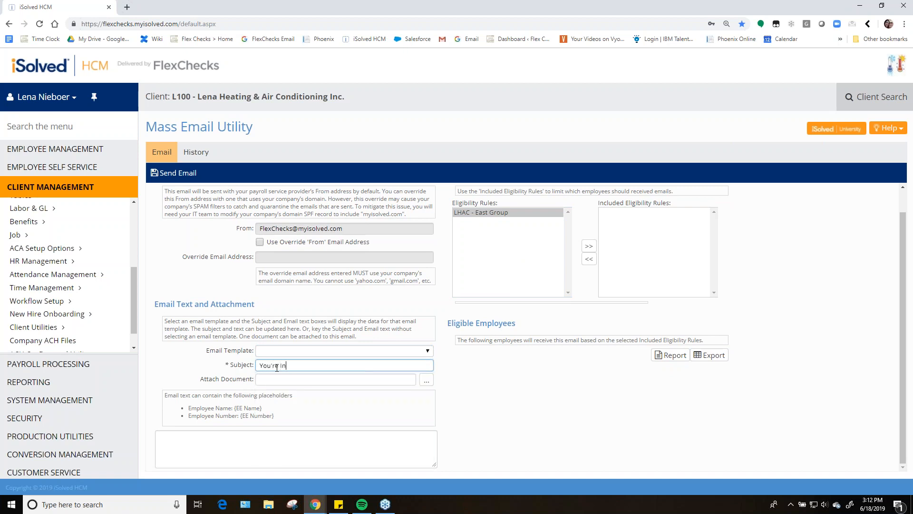
key("Tab")
key("Tab")
left_click(229, 453)
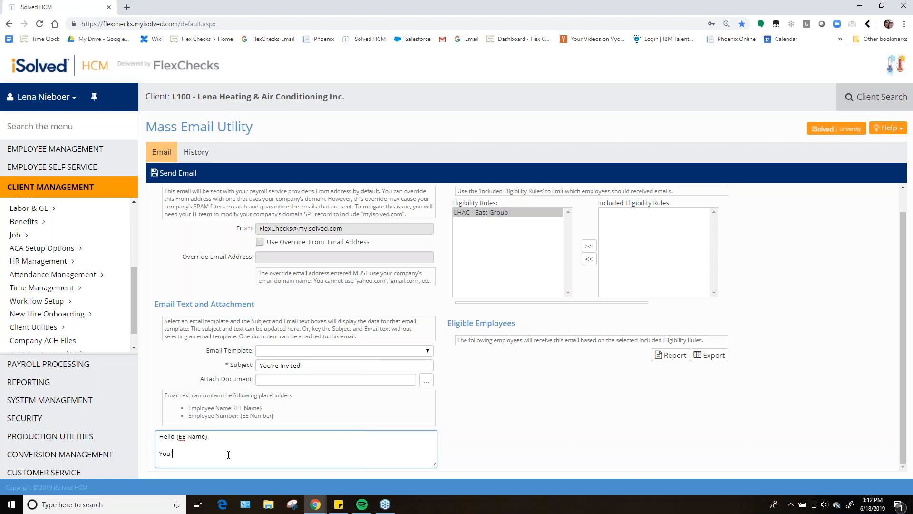
type("e annual company bowling party for East")
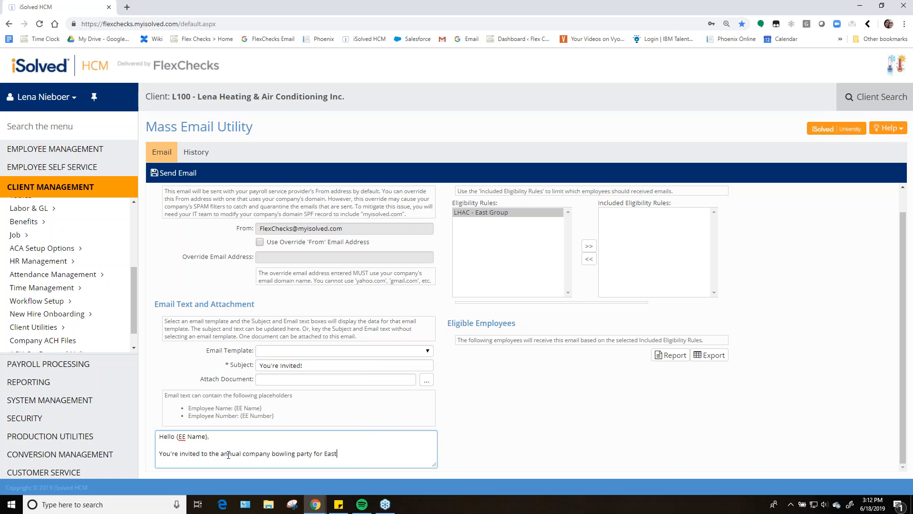
type(" Employees!")
key("Return")
key("Return")
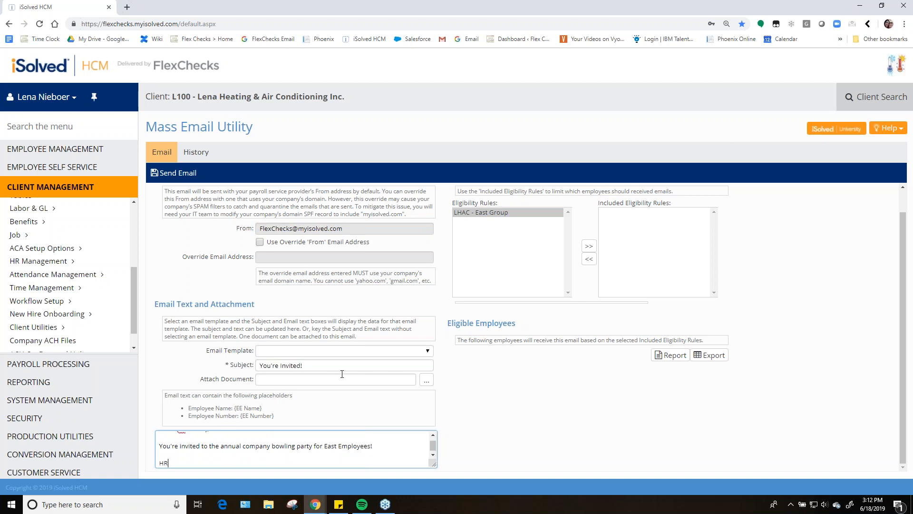
Include the LHAC - East Group eligibility rule and attach Company Bowling Invitation - East.pdf
left_click(485, 213)
left_click(590, 247)
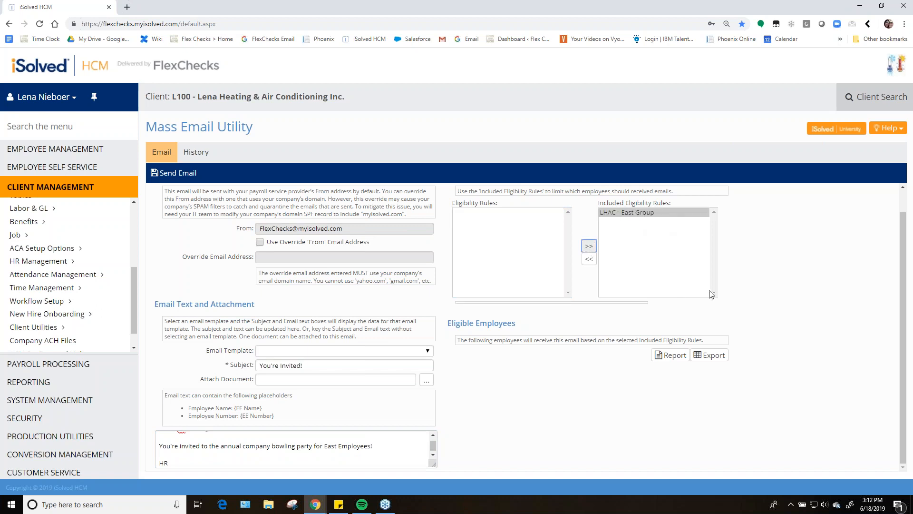
left_click(427, 381)
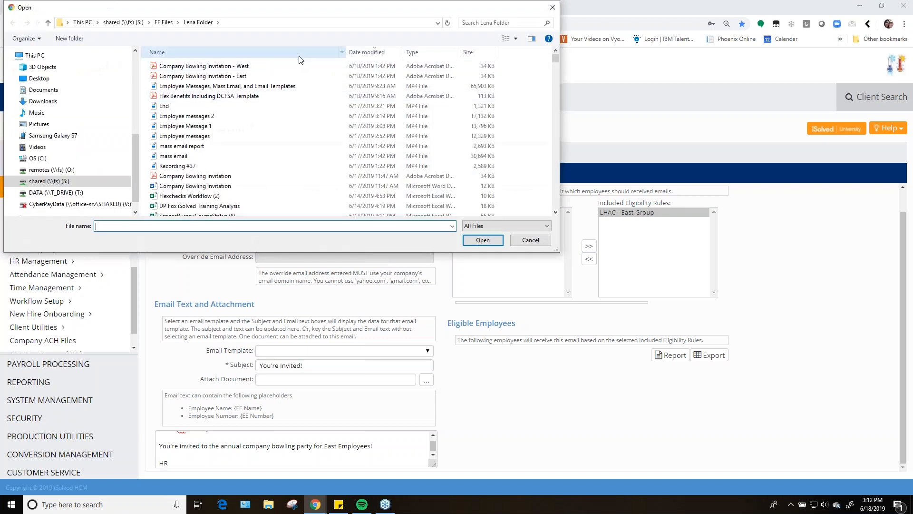
left_click(260, 77)
left_click(482, 240)
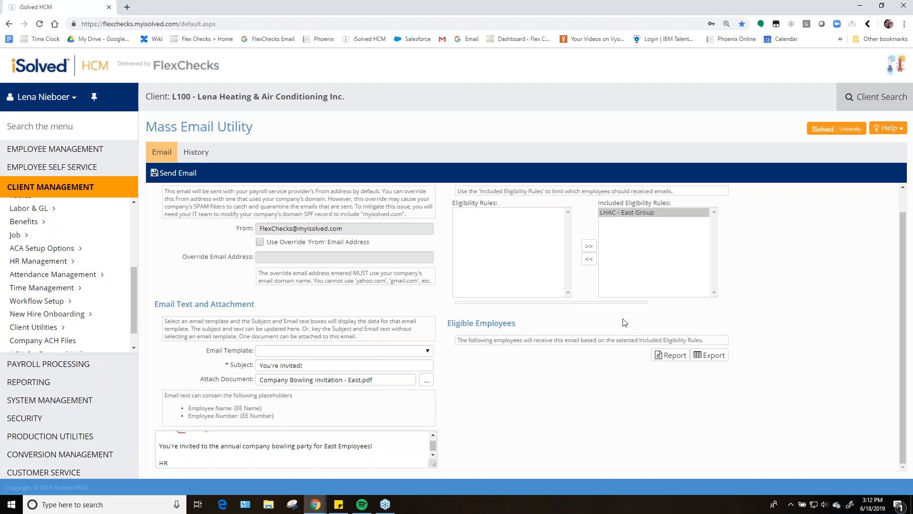
Generate and review the eligibility report of employees who will receive the email
middle_click(657, 352)
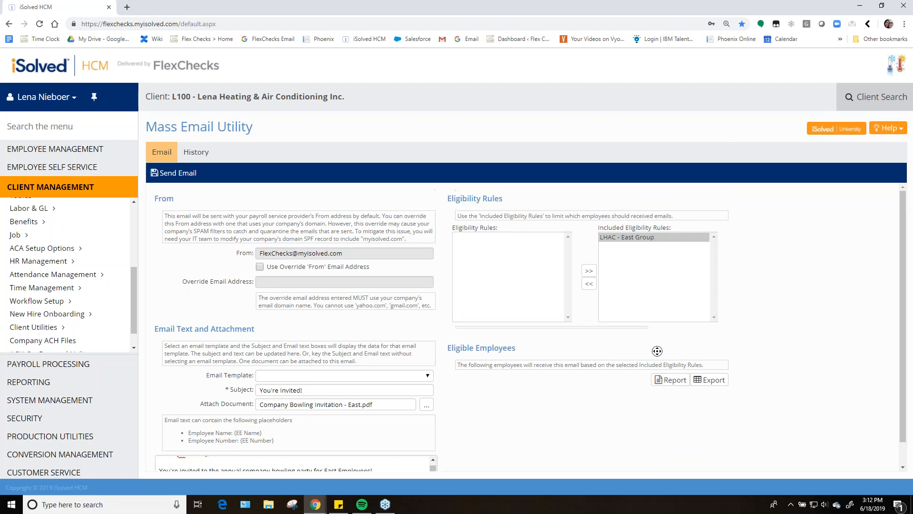
left_click(661, 378)
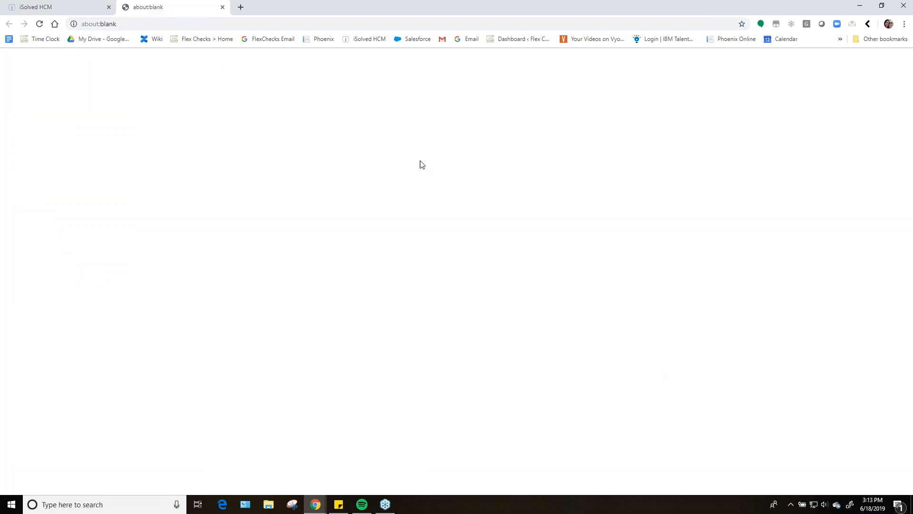
left_click(22, 5)
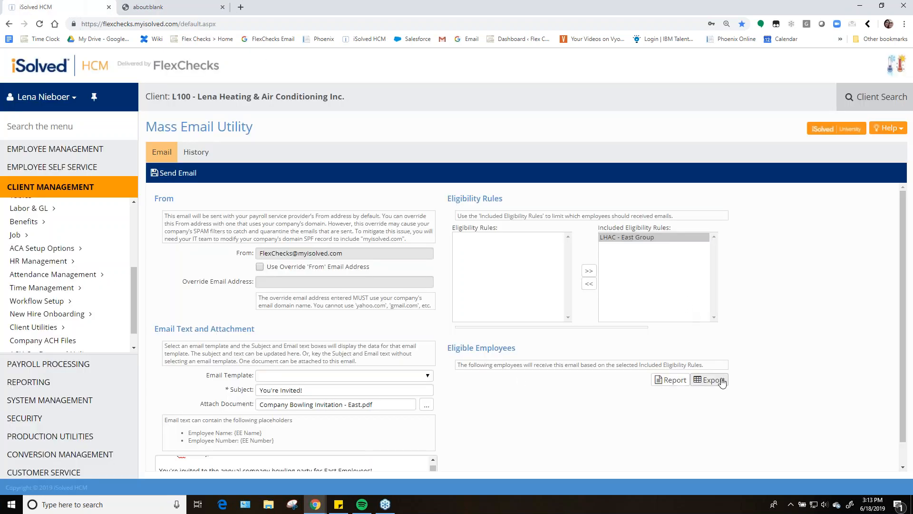
left_click(672, 381)
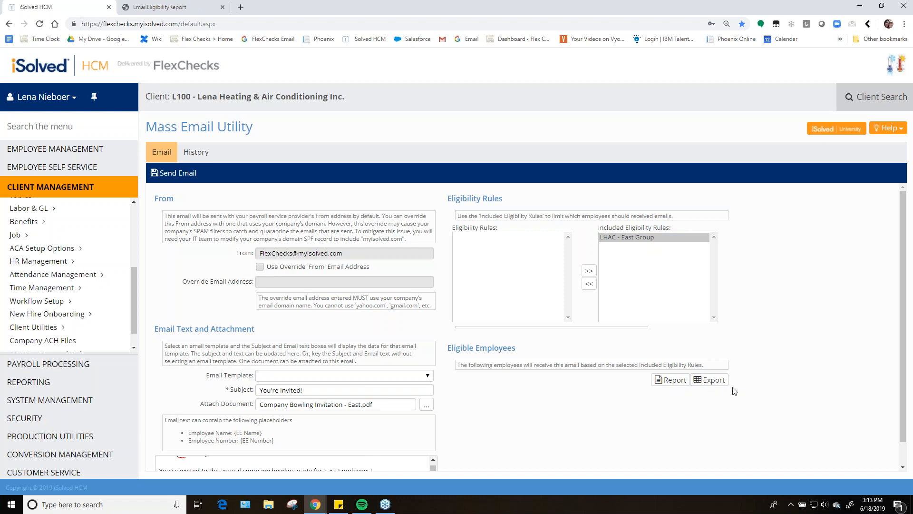
left_click(184, 6)
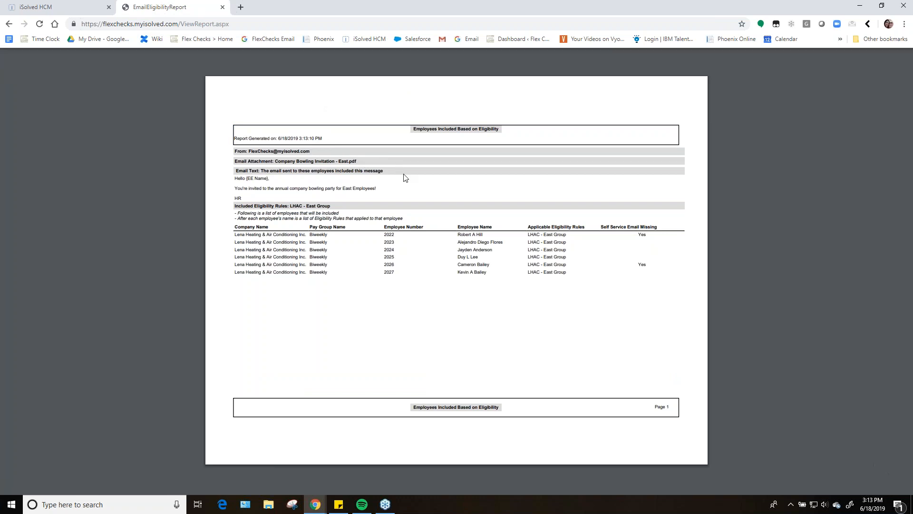
left_click_drag(248, 196, 232, 184)
left_click(322, 202)
left_click(222, 7)
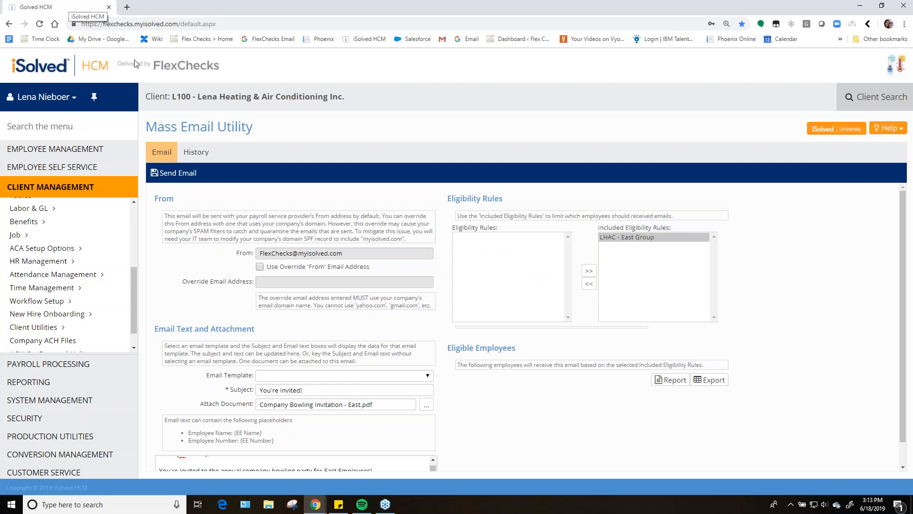
Send the mass email and review its new batch in the email history
left_click(184, 177)
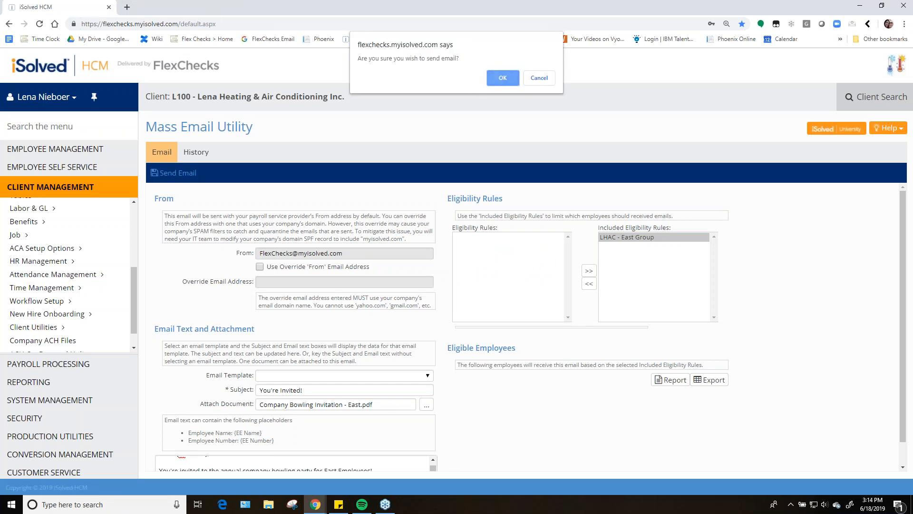
left_click(503, 77)
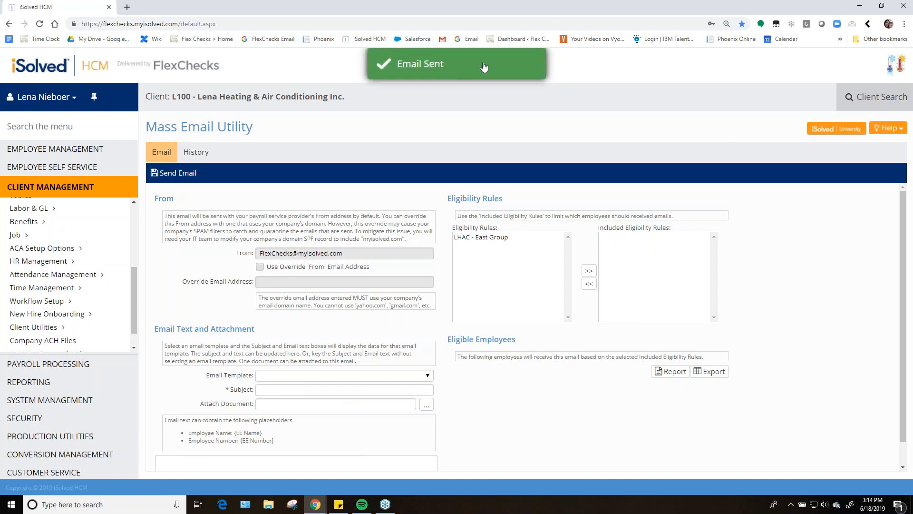
left_click(202, 151)
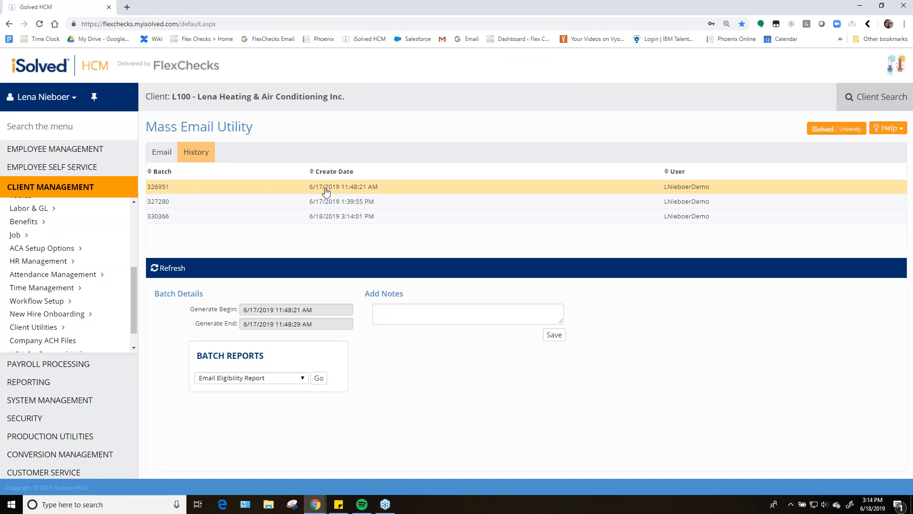
left_click(358, 219)
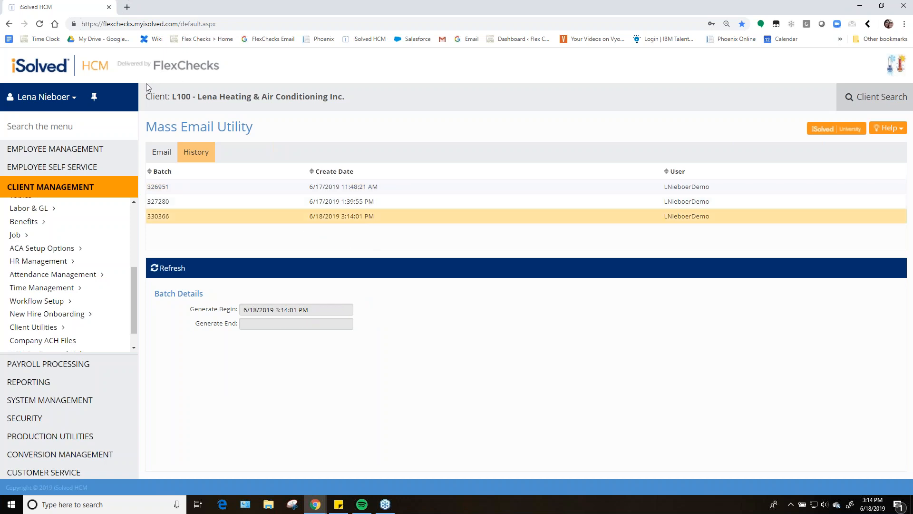
left_click(165, 157)
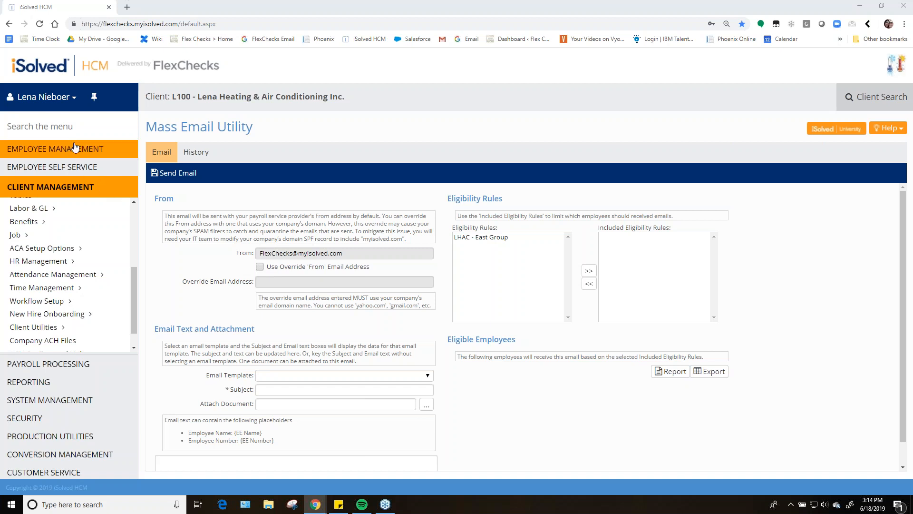
left_click(65, 127)
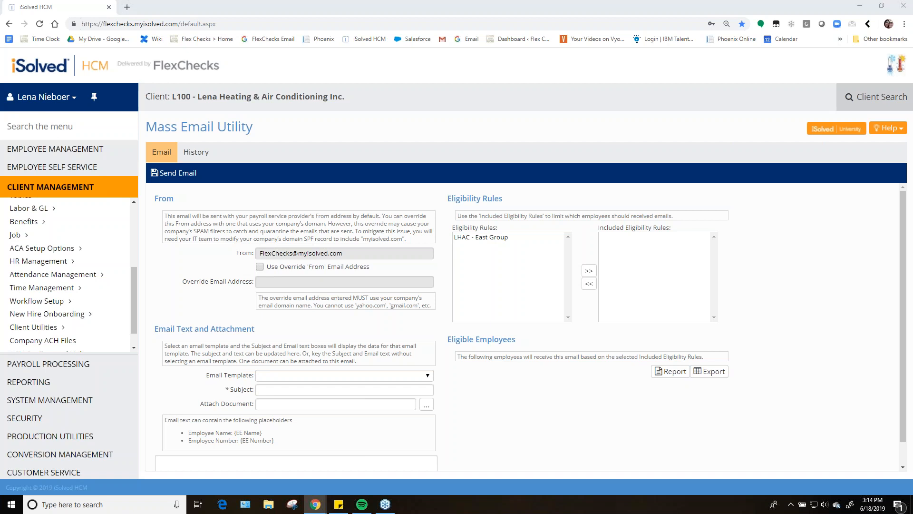
left_click(48, 129)
type("Employee")
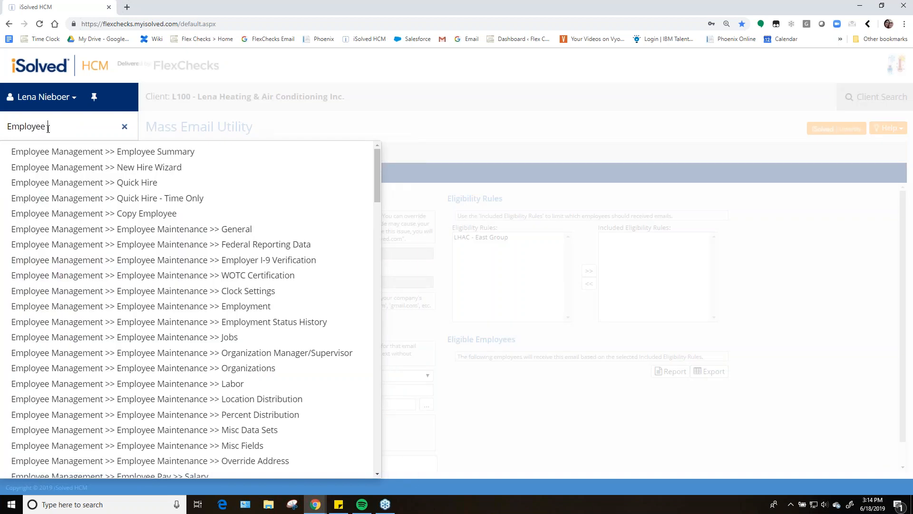
type(" messa")
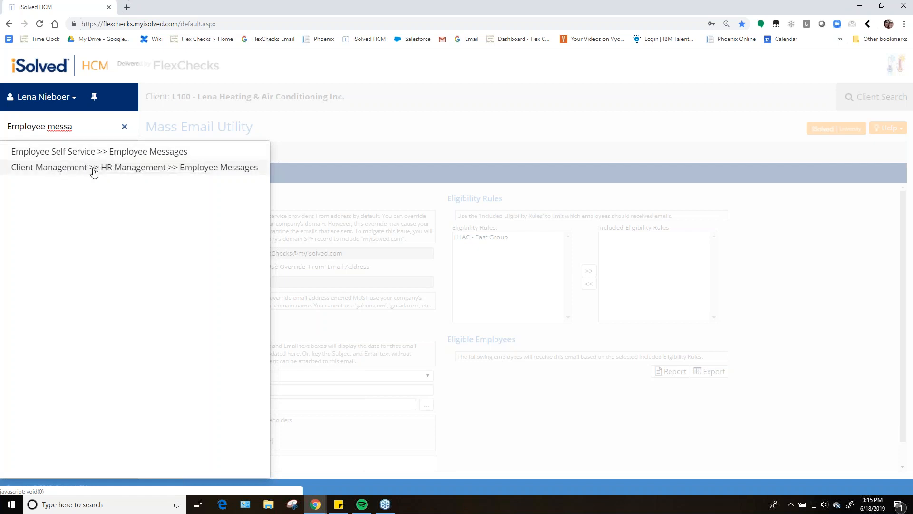
left_click(125, 126)
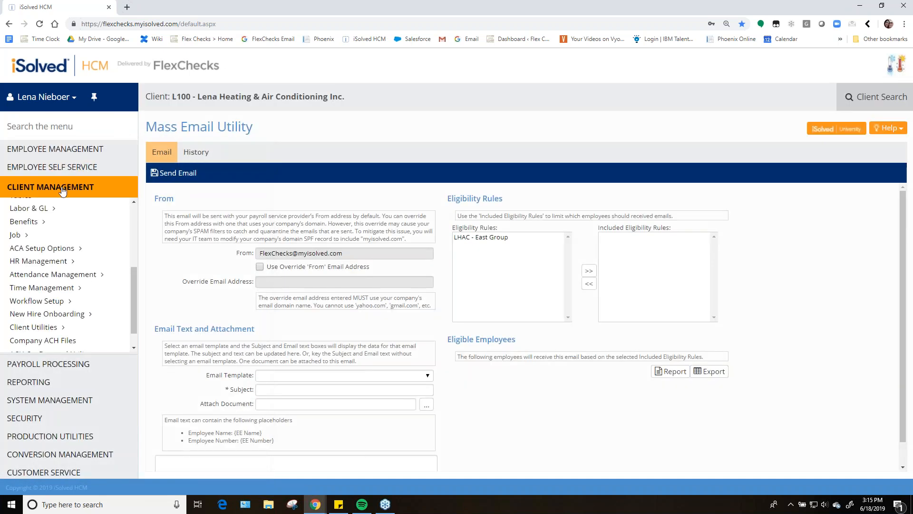
Open the Employee Messages page under HR Management in the client menu
scroll(88, 294, "down", 1)
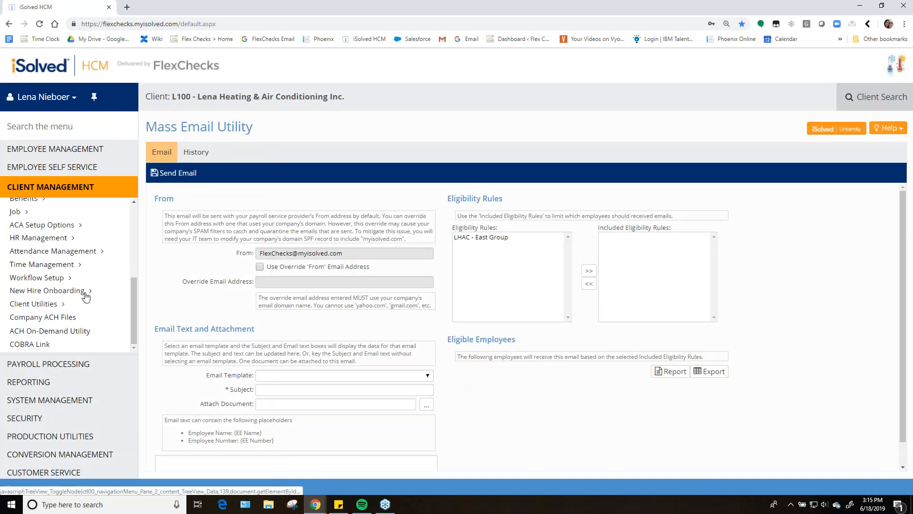
scroll(85, 297, "up", 4)
scroll(70, 285, "down", 2)
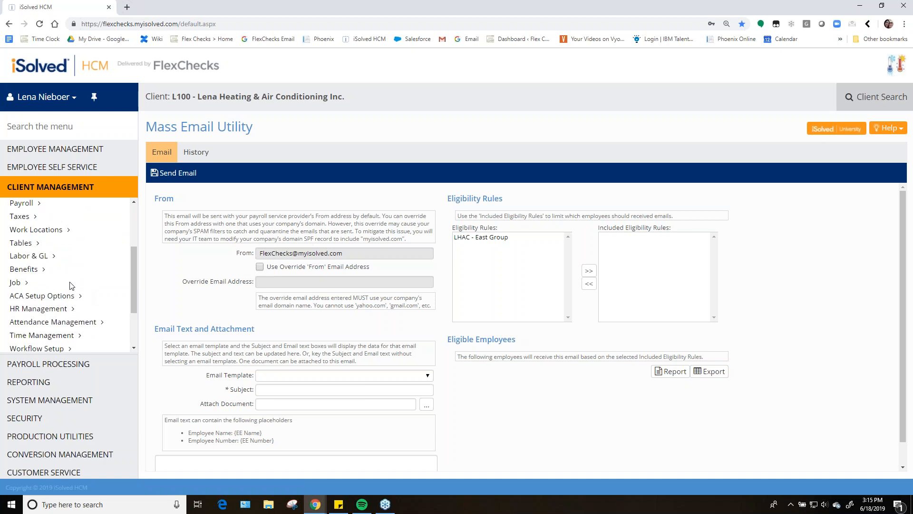
left_click(60, 310)
scroll(86, 312, "down", 3)
scroll(84, 311, "down", 1)
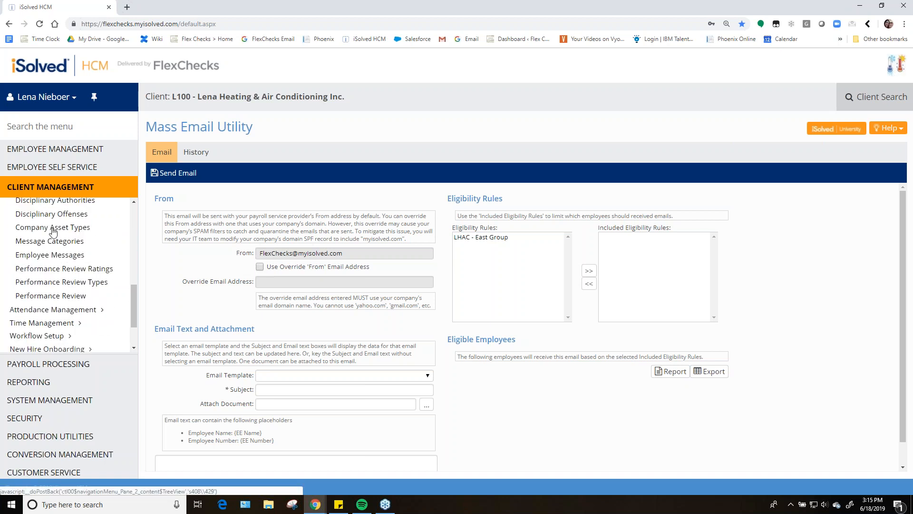
left_click(53, 255)
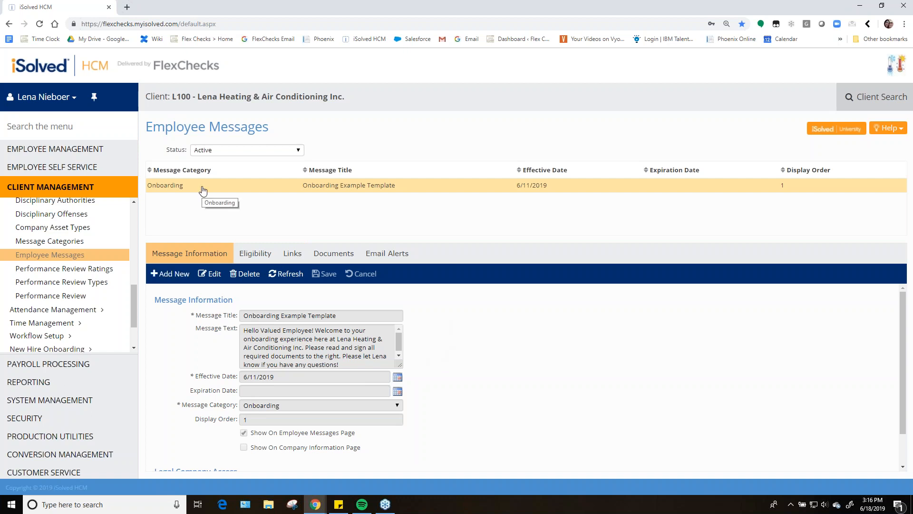
left_click(174, 273)
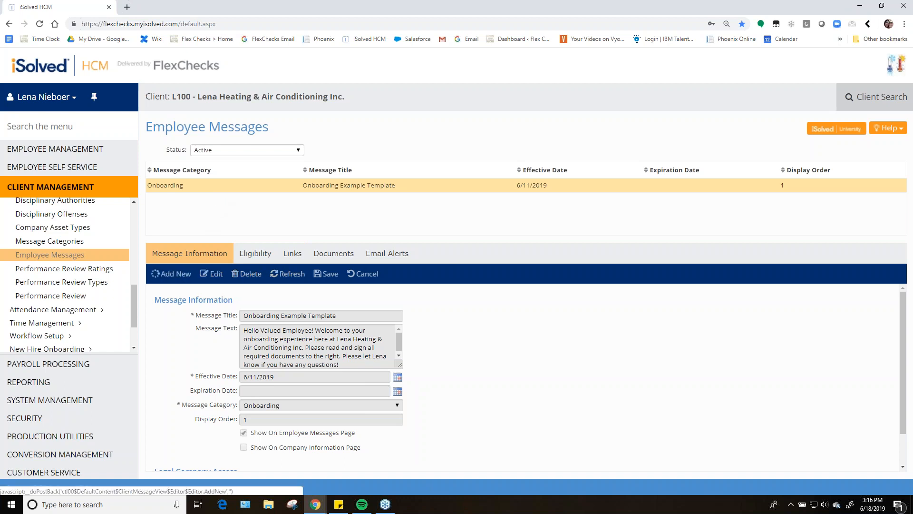
scroll(298, 296, "down", 1)
scroll(298, 295, "up", 1)
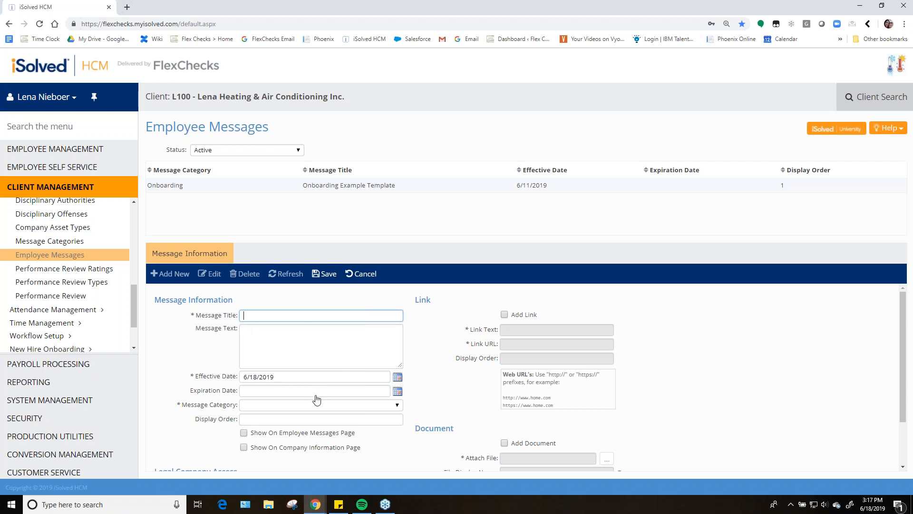
left_click(247, 408)
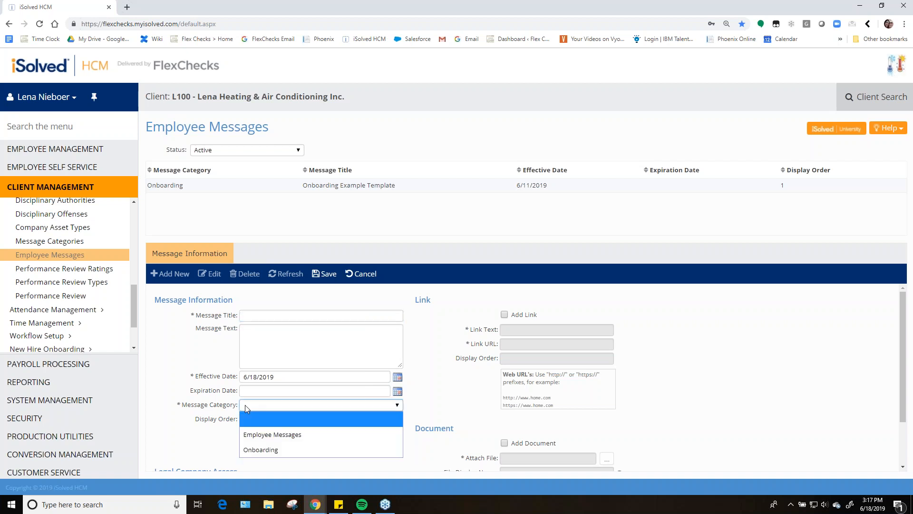
left_click(244, 405)
scroll(221, 403, "down", 1)
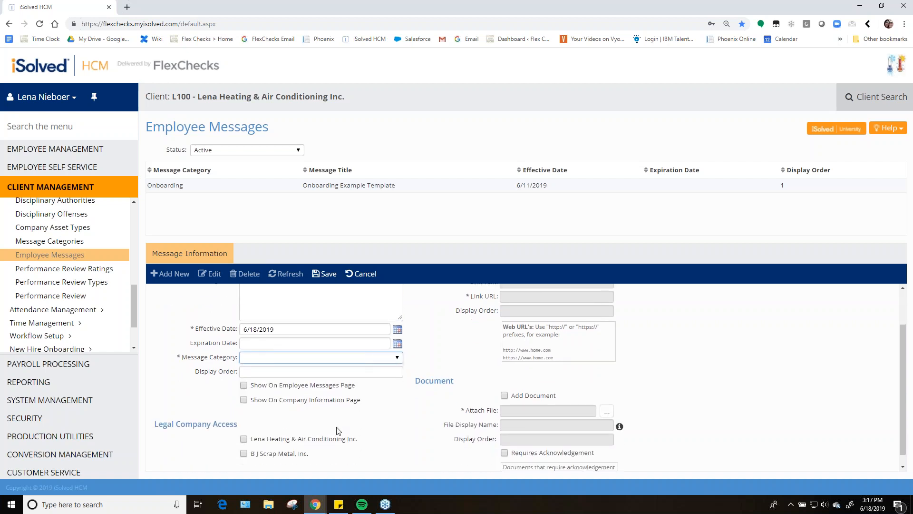
scroll(392, 446, "up", 1)
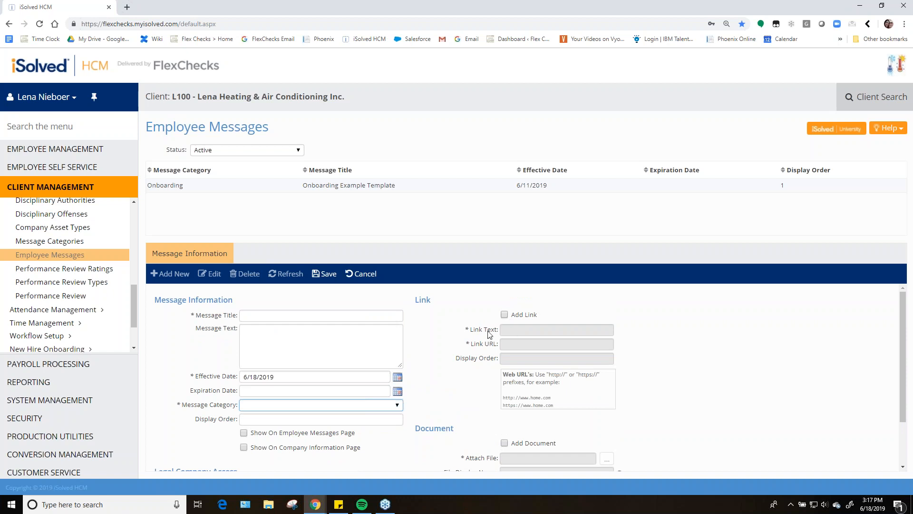
scroll(507, 345, "down", 1)
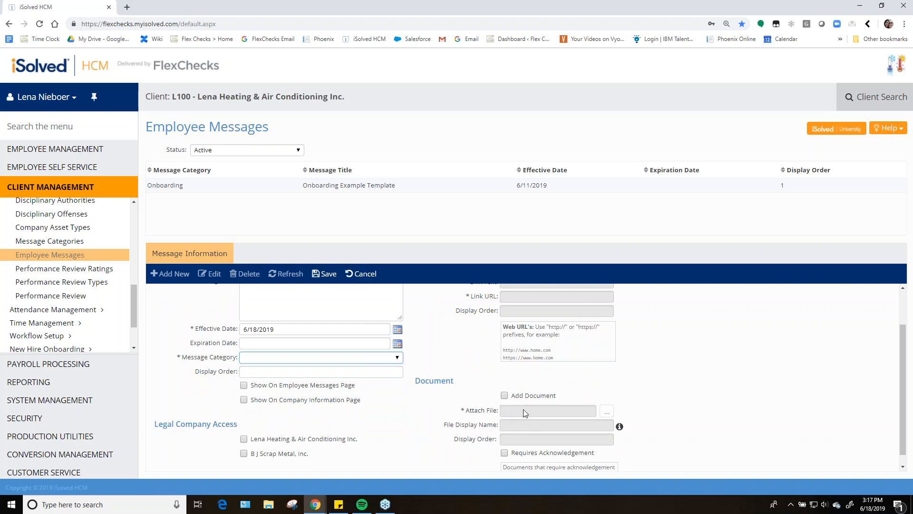
scroll(443, 395, "down", 1)
scroll(364, 432, "up", 2)
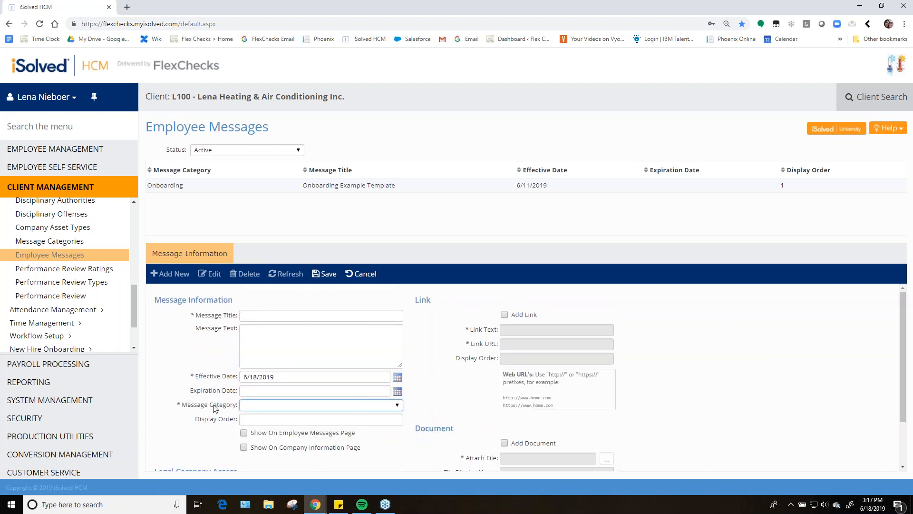
left_click_drag(238, 408, 192, 408)
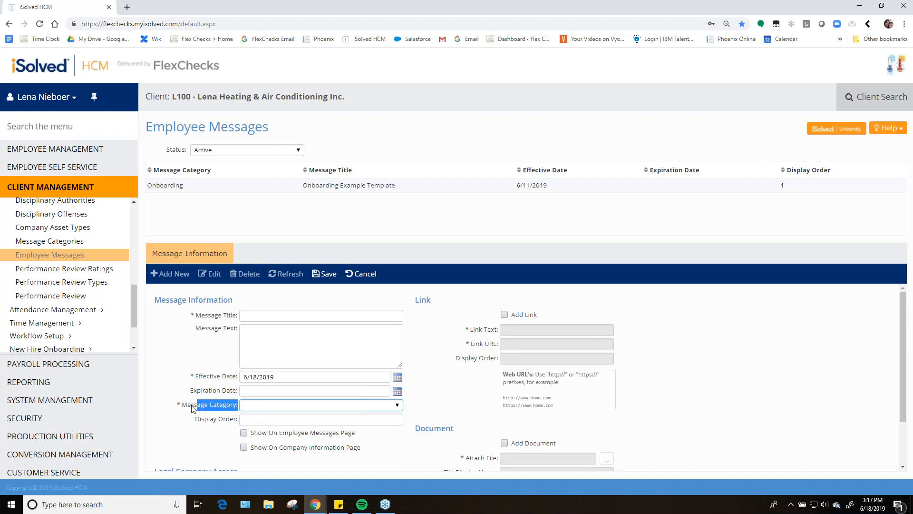
left_click(183, 418)
left_click(291, 404)
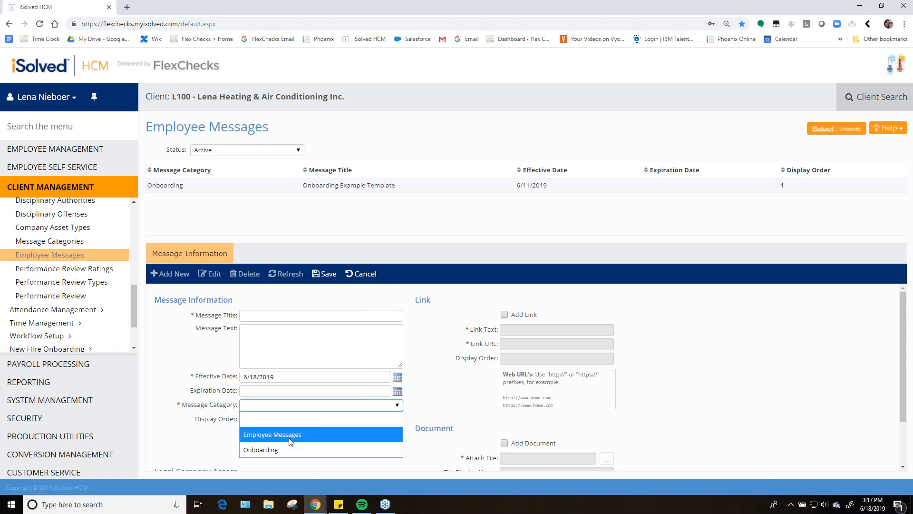
left_click(368, 288)
left_click(361, 274)
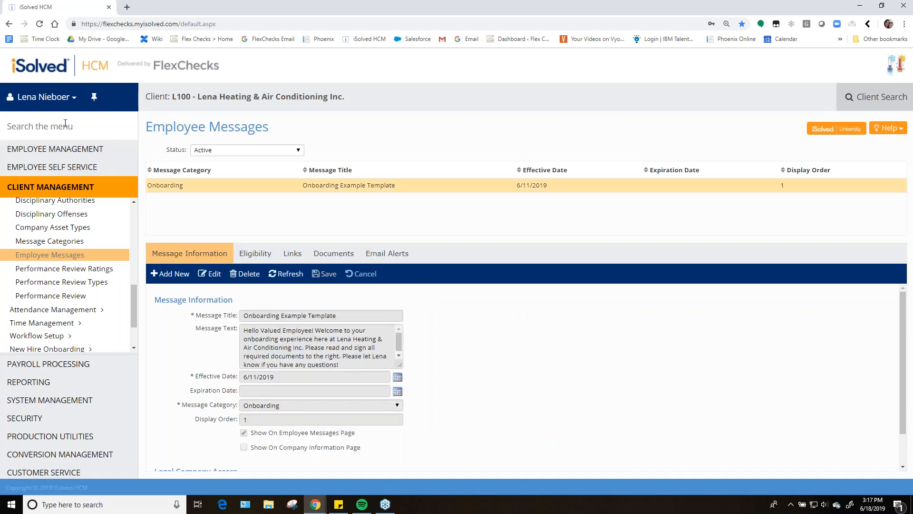
Add a new message category with the heading Annual Company Parties
left_click(51, 242)
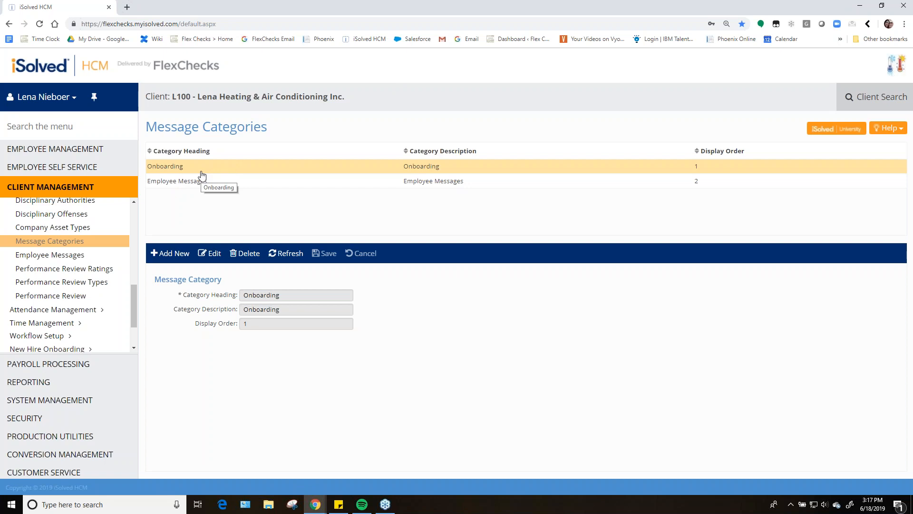
left_click(170, 254)
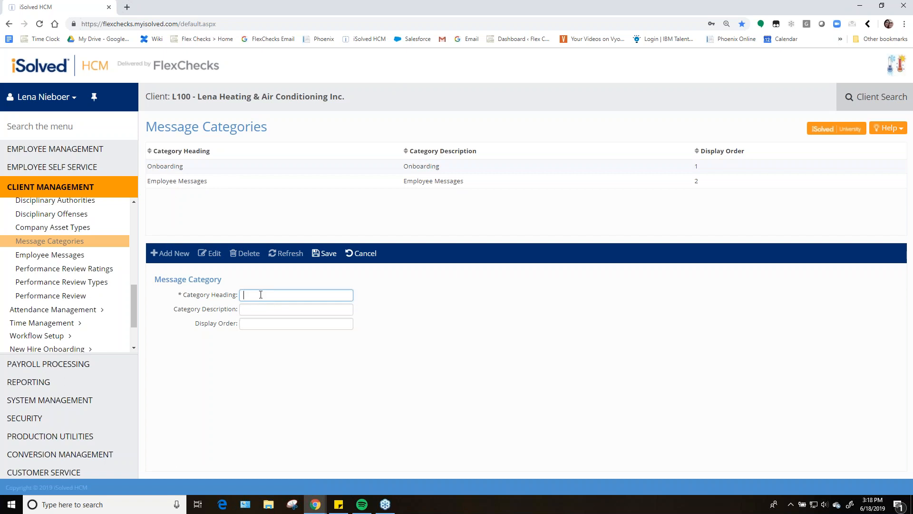
type("Annual Company Parties")
key("Tab")
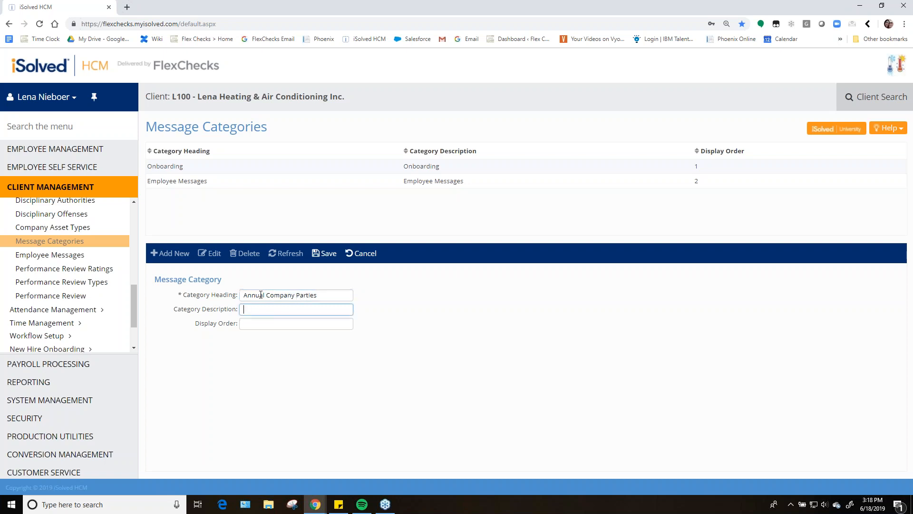
Copy the heading into the category description, set display order 3, and save the category
left_click_drag(316, 295, 233, 304)
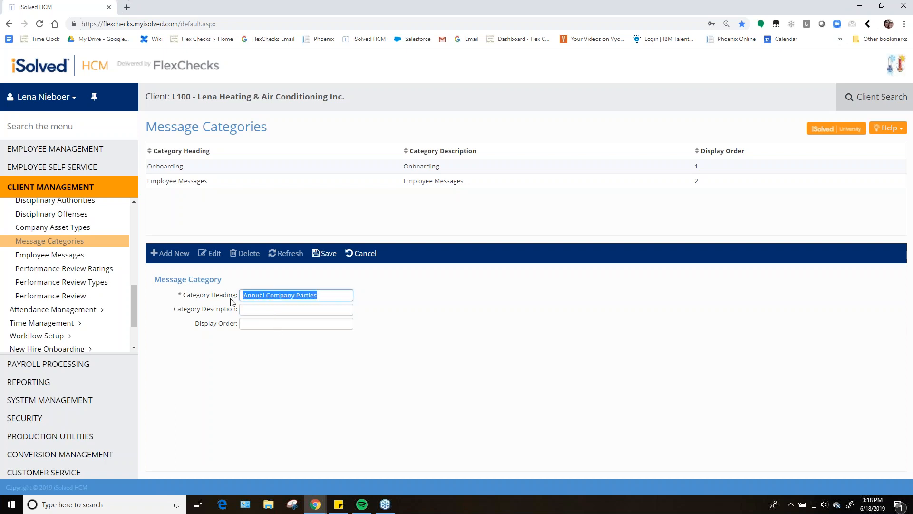
key("ctrl+c")
left_click(262, 308)
key("ctrl+v")
left_click(271, 324)
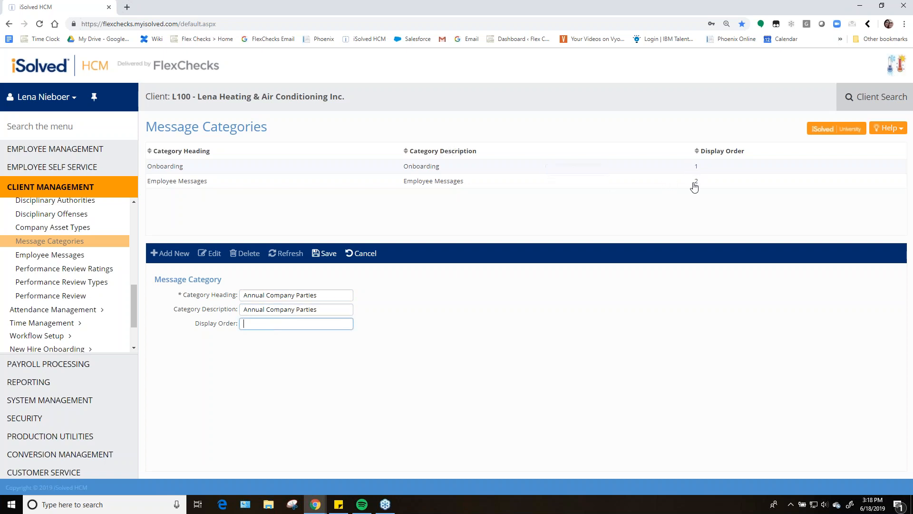
type("3")
left_click(325, 252)
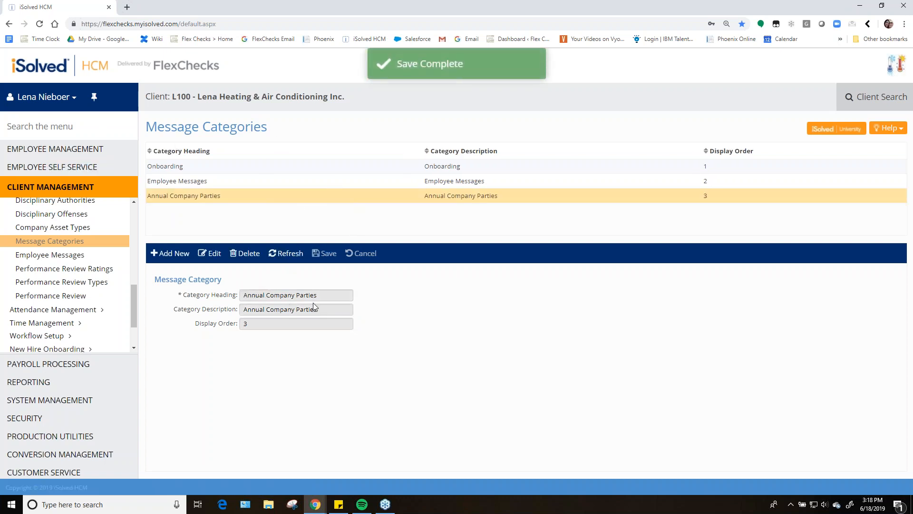
Start a new employee message in the Annual Company Parties category
left_click(72, 257)
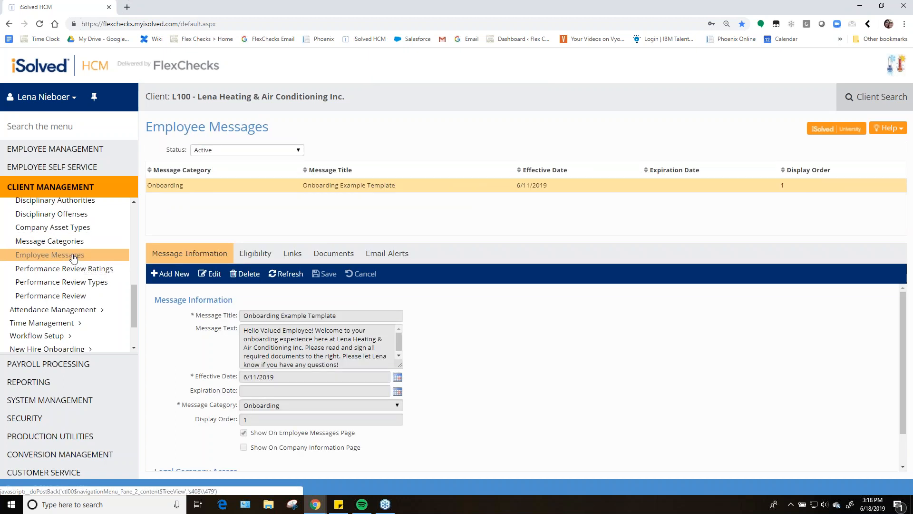
left_click(171, 274)
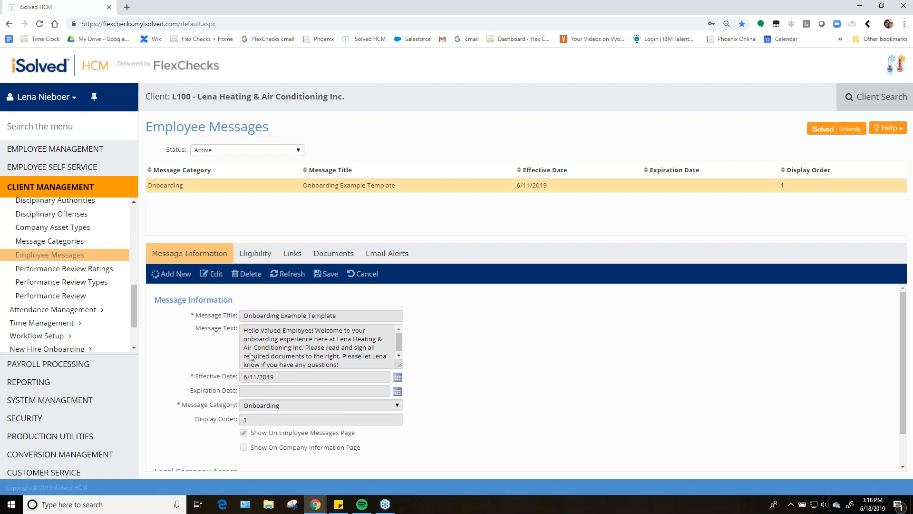
left_click(265, 405)
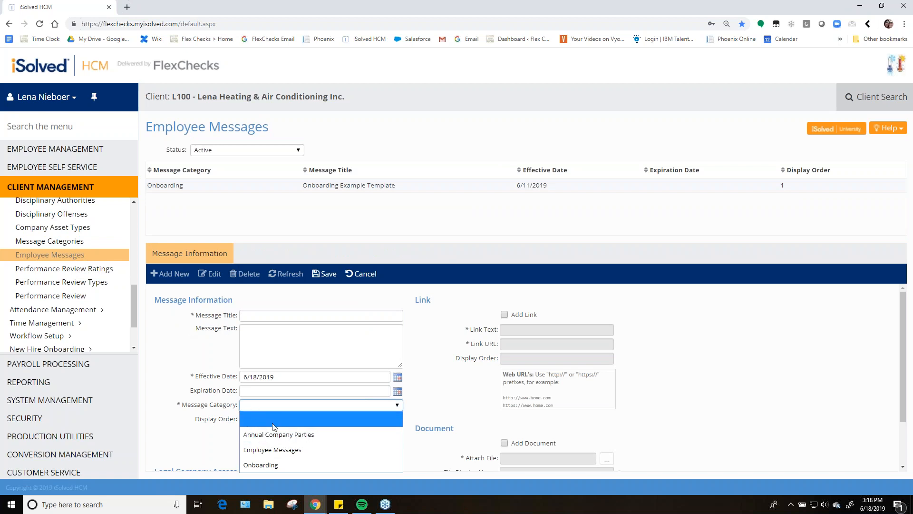
left_click(298, 434)
Title the message Company Bowling Party - West Group
left_click(265, 316)
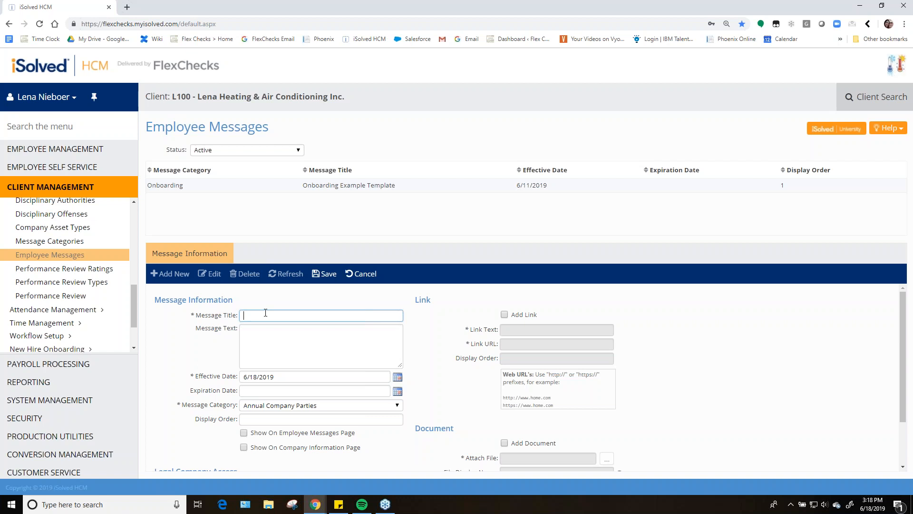
type("Company Bowling Party - West Group")
key("Tab")
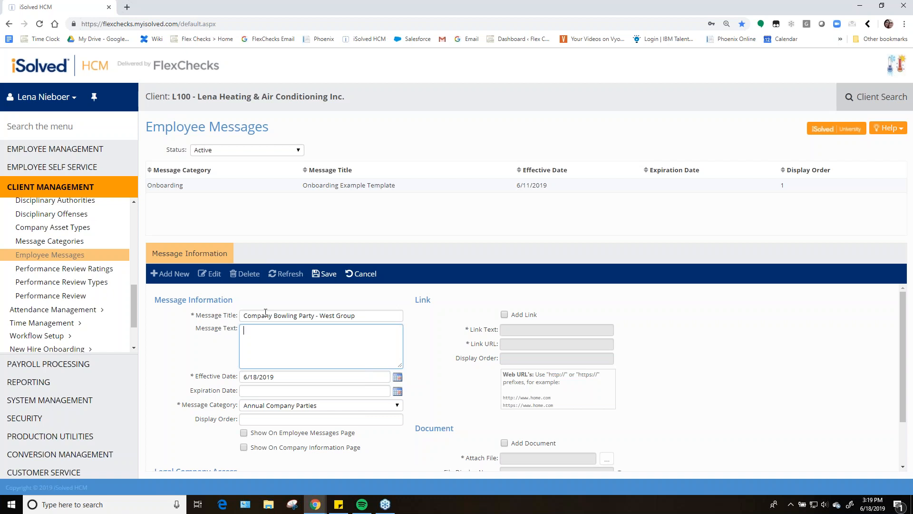
Write the message text "Hello! You're invited to our company bowling party for West group employees!" signed "- HR"
type("Hello ")
type(" You're invited to our company bowling party for ")
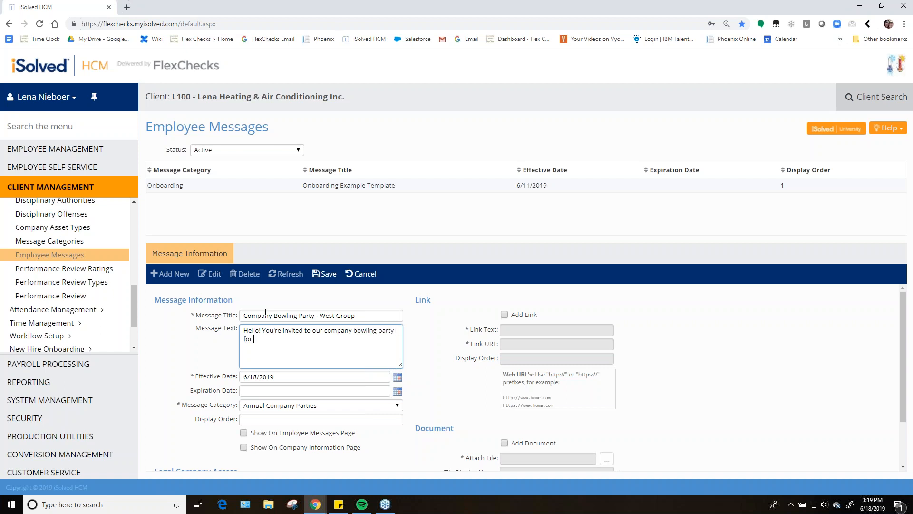
type("West group employees!")
key("Return")
key("Return")
type("- HR")
Set the message display order to 1 and enable showing it on the Employee Messages page
scroll(268, 383, "down", 1)
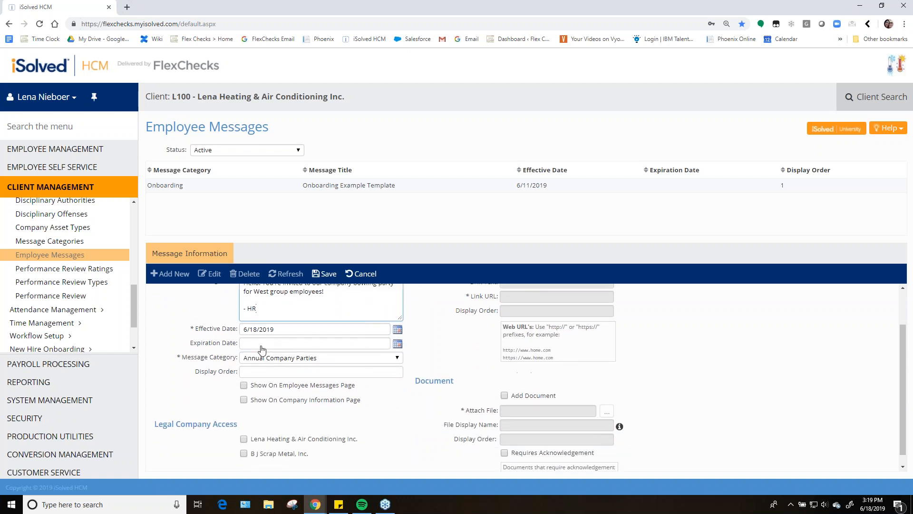
left_click(291, 371)
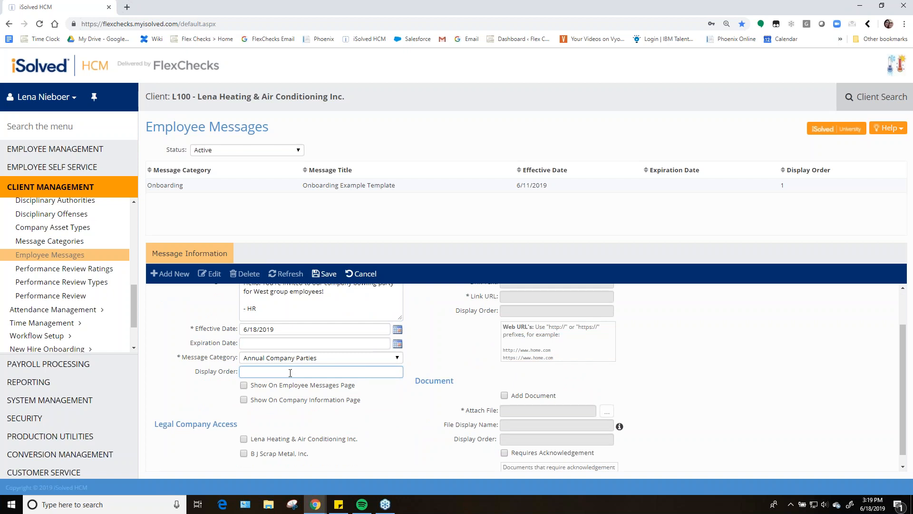
type("1")
left_click_drag(252, 389, 359, 390)
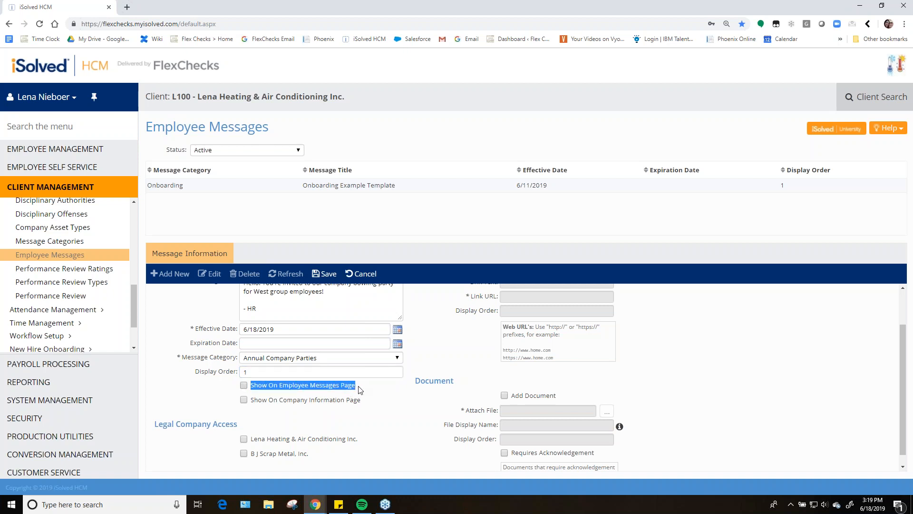
left_click(359, 390)
left_click(243, 385)
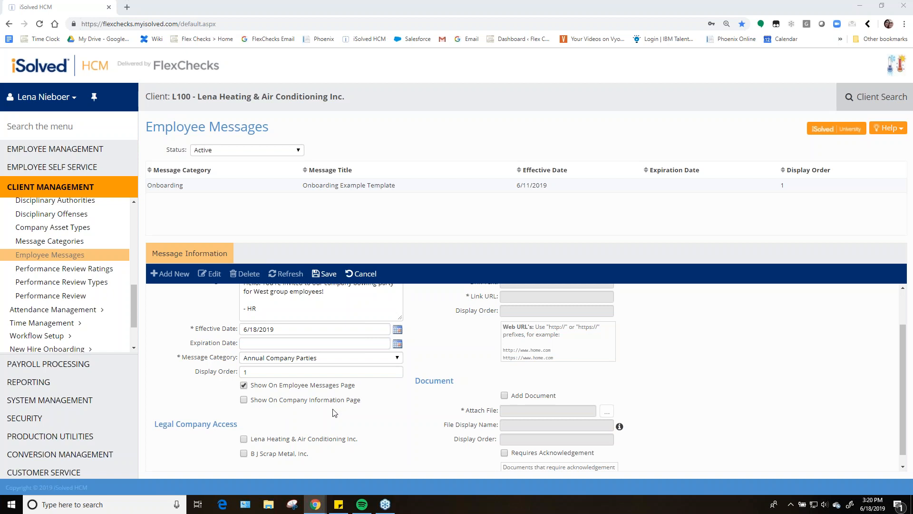
Grant legal company access to Lena Heating & Air Conditioning Inc. for the message
scroll(342, 424, "down", 1)
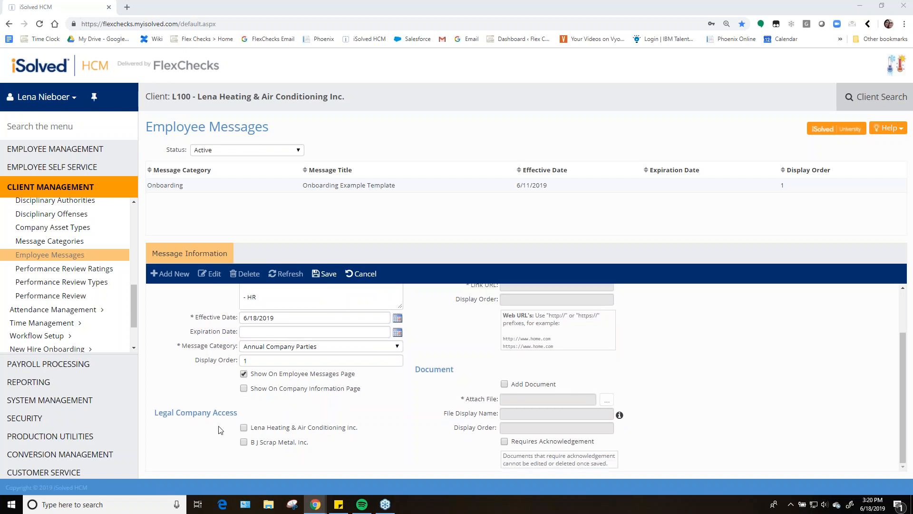
left_click(244, 428)
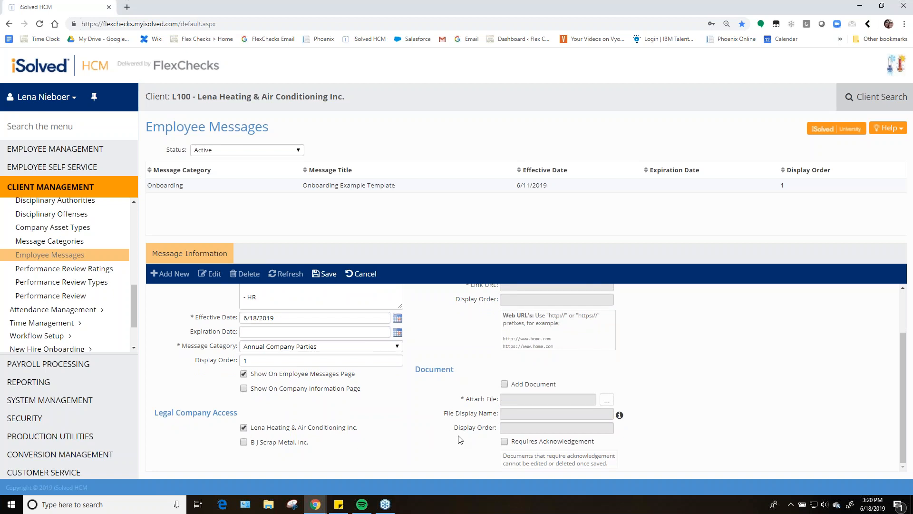
scroll(464, 430, "up", 2)
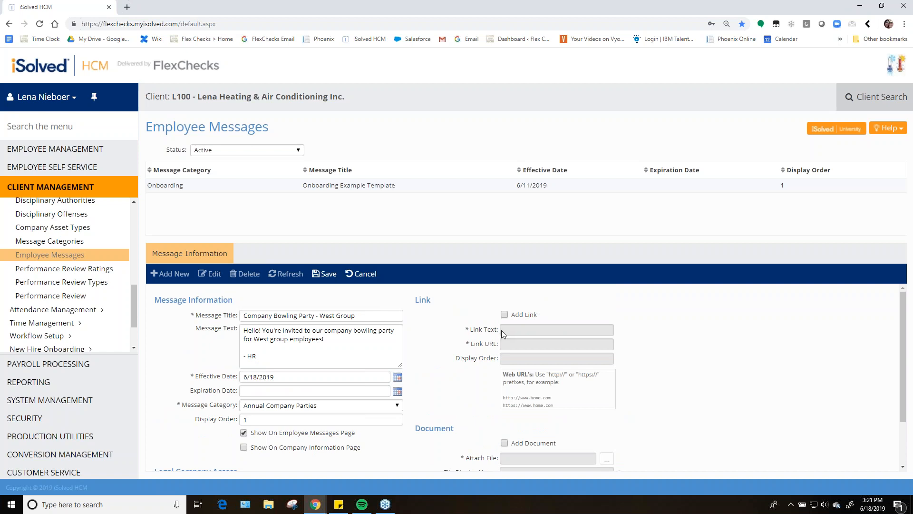
scroll(520, 325, "down", 2)
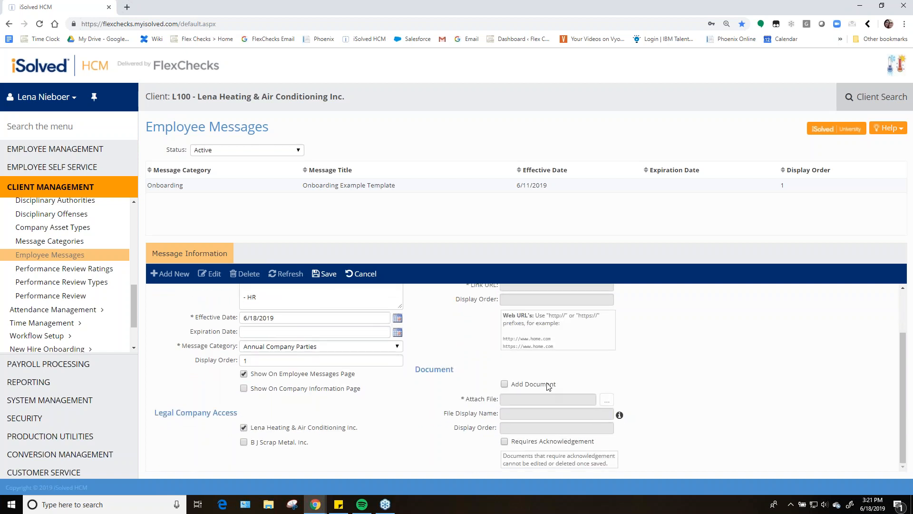
Enable adding a document and attach the Company Bowling Invitation file
left_click(504, 384)
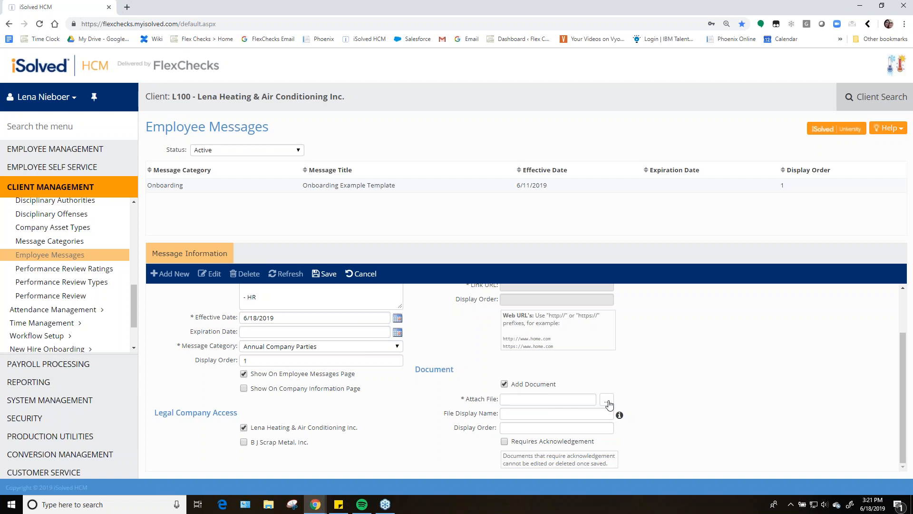
left_click(609, 402)
left_click(316, 66)
left_click(483, 240)
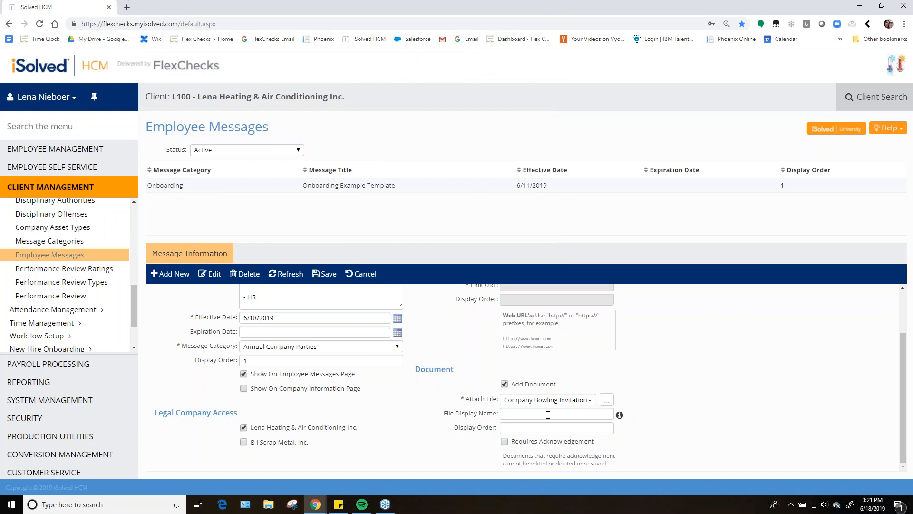
Set the document display name to You're Invited to Bowling!! and require acknowledgement
left_click(514, 414)
type("You're Invited to Bowling!")
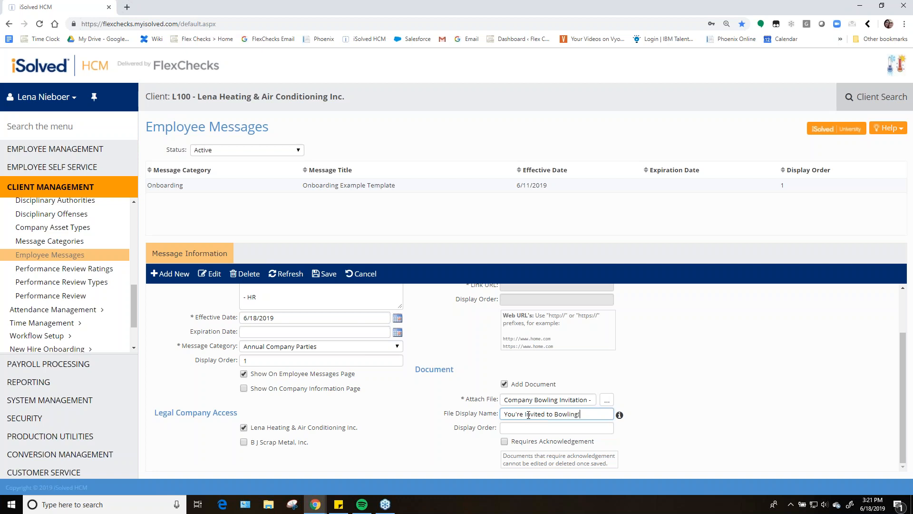
type("!")
key("Tab")
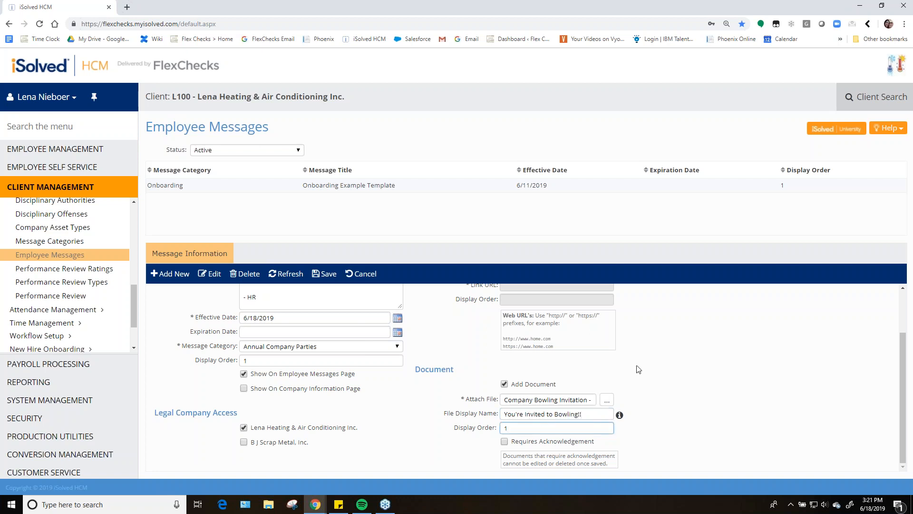
left_click(660, 368)
left_click(504, 441)
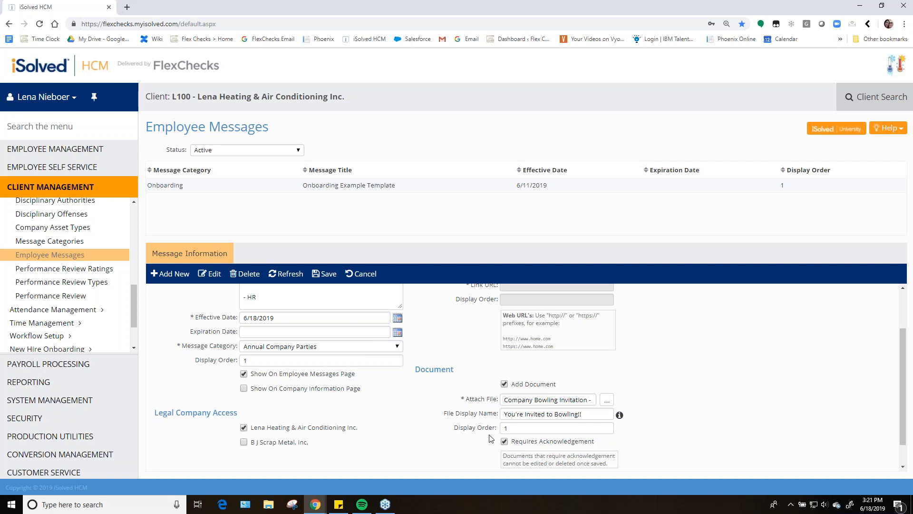
Save the West group bowling party message and open its eligibility settings
left_click(325, 275)
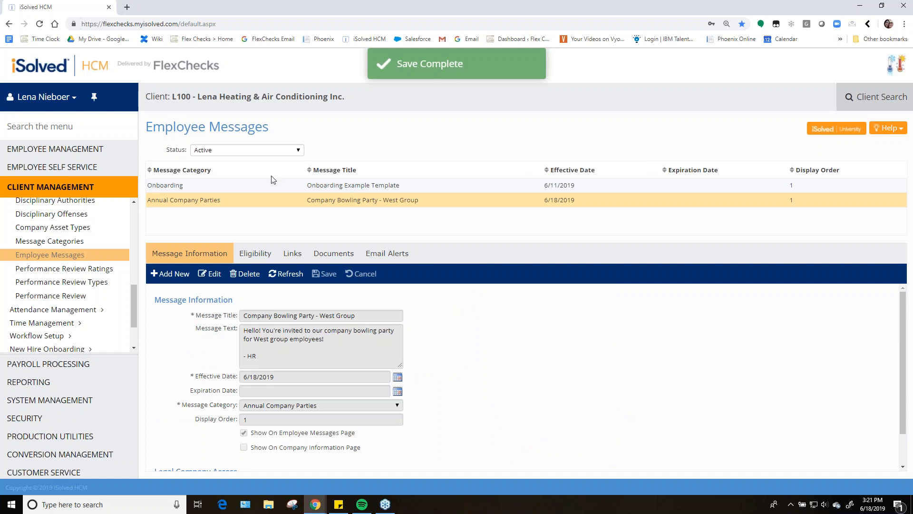
left_click(261, 255)
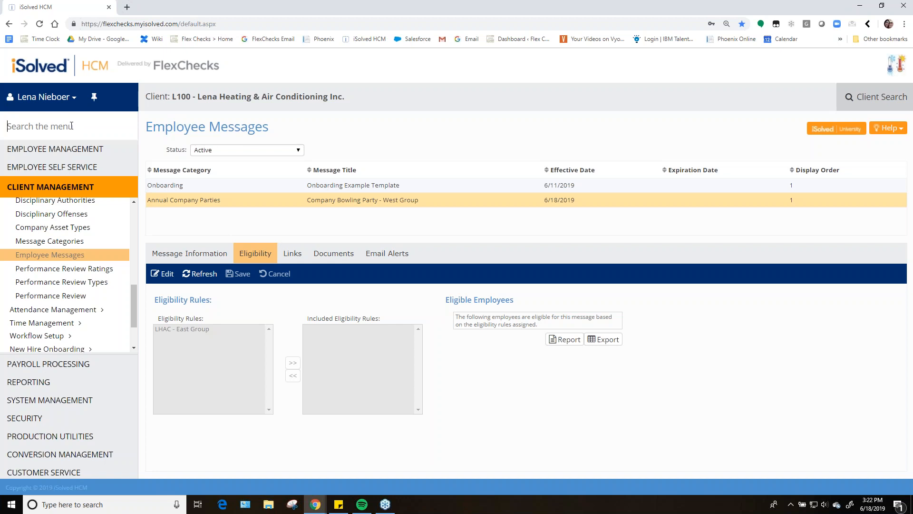
Open the benefits Eligibility Rules page and make a copy of the LHAC - East Group rule
left_click(71, 126)
type("eligibility")
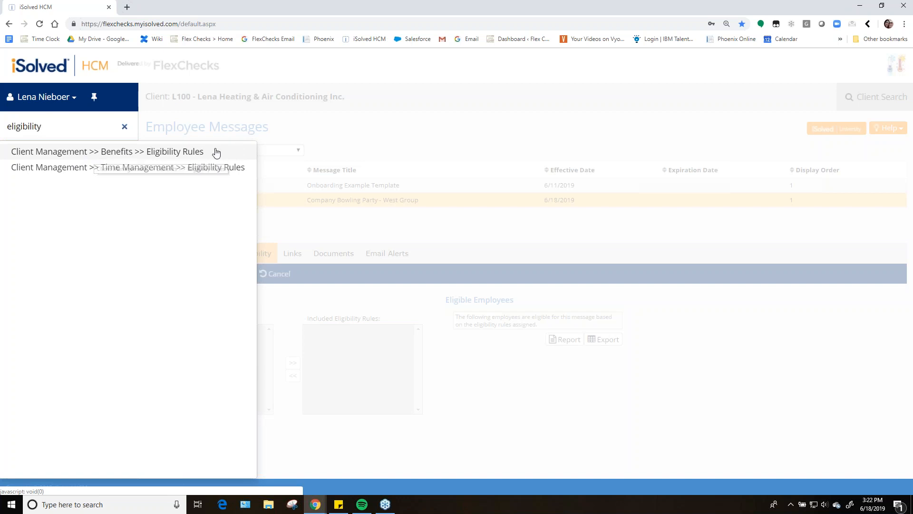
left_click(188, 152)
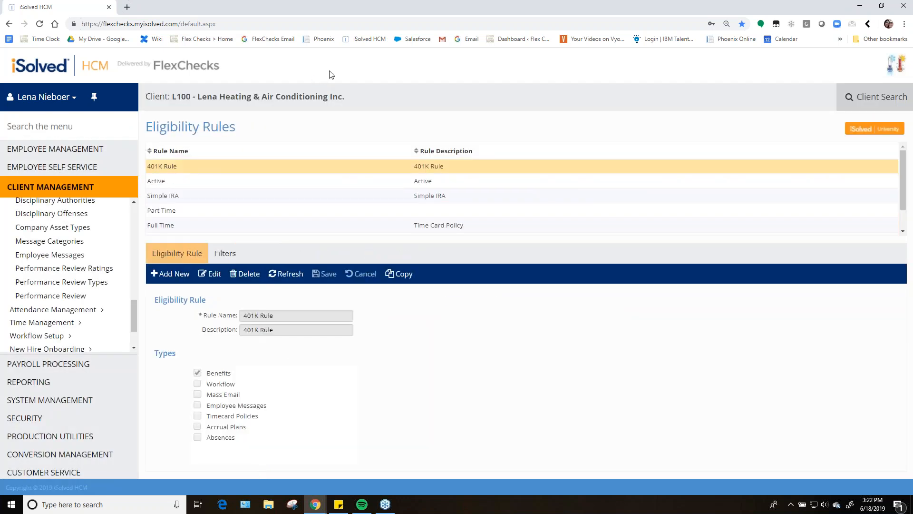
scroll(259, 193, "down", 2)
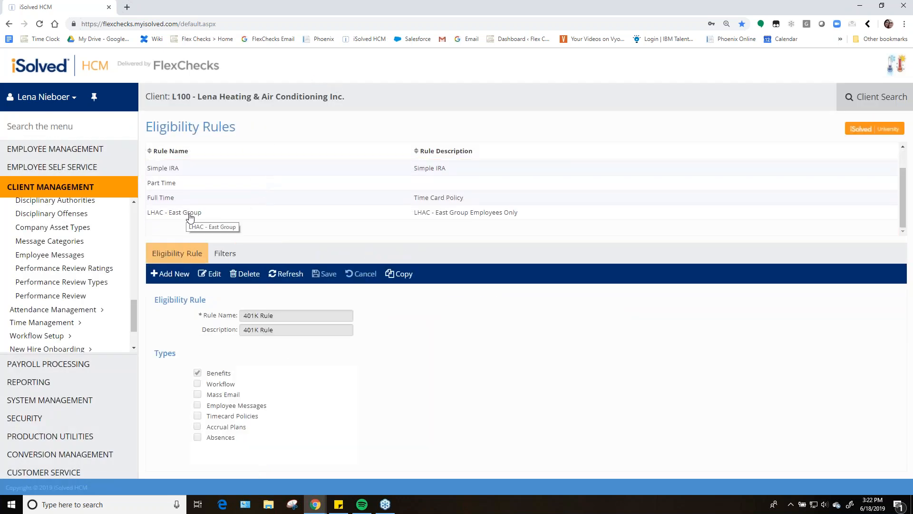
left_click(166, 214)
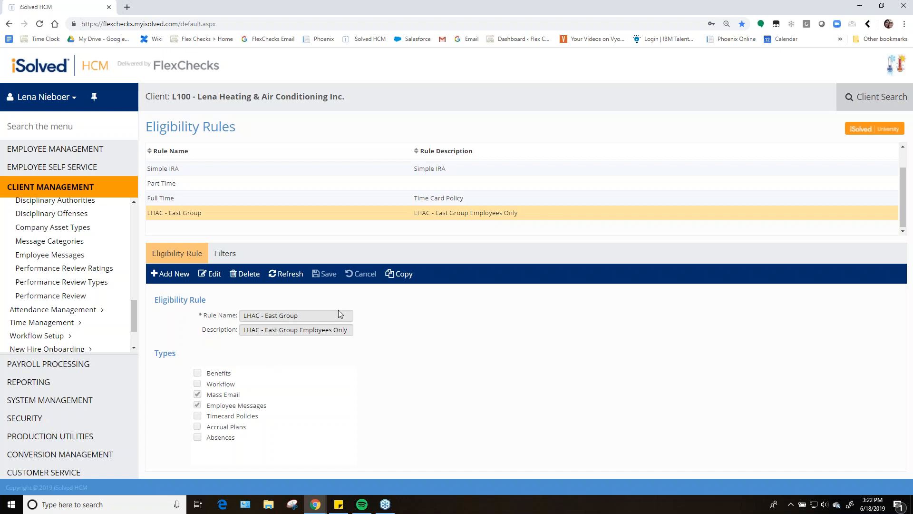
left_click(405, 278)
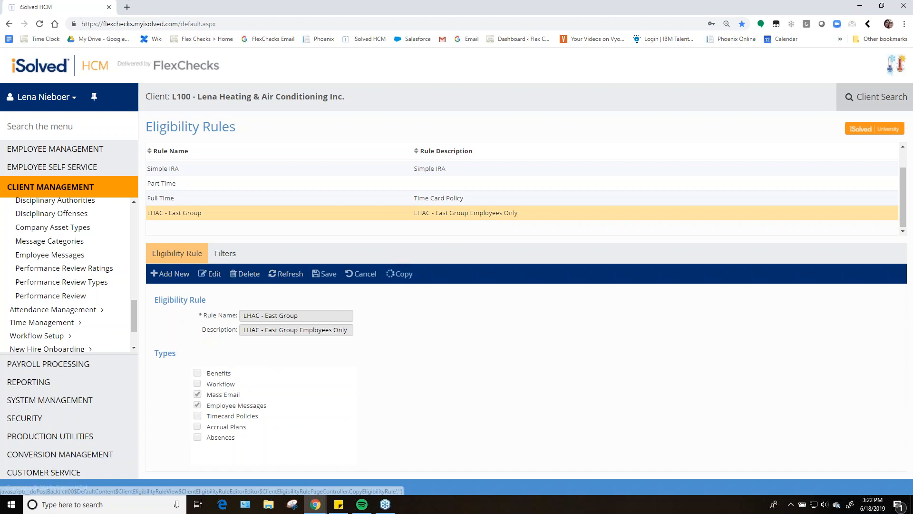
left_click(195, 229)
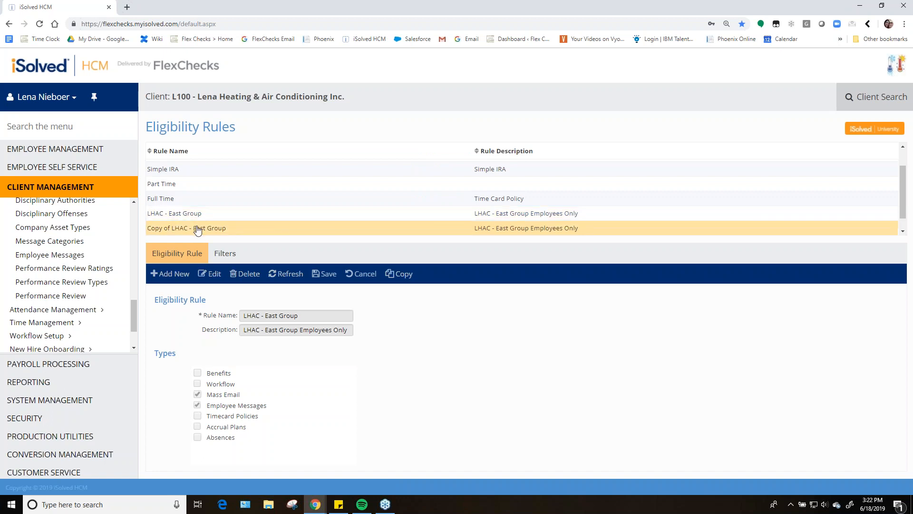
Edit the copied rule and rename it LHAC - West Group
left_click(210, 274)
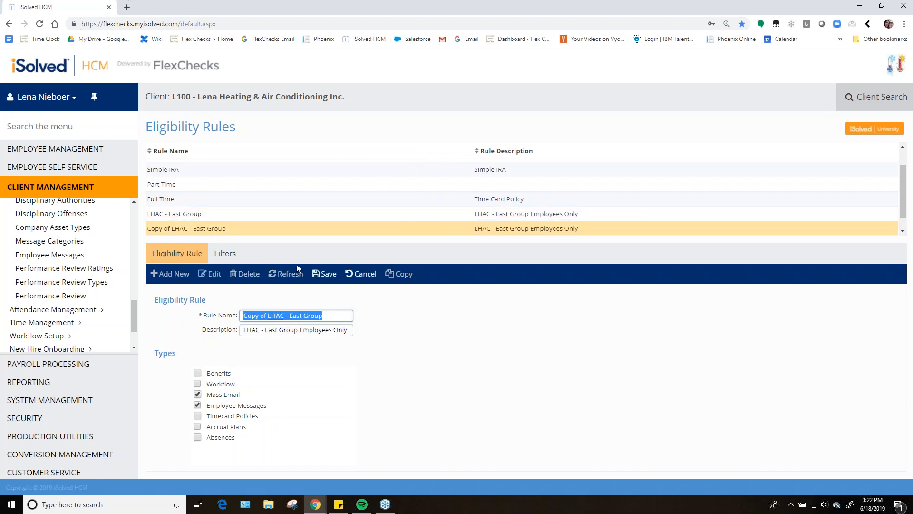
left_click(267, 317)
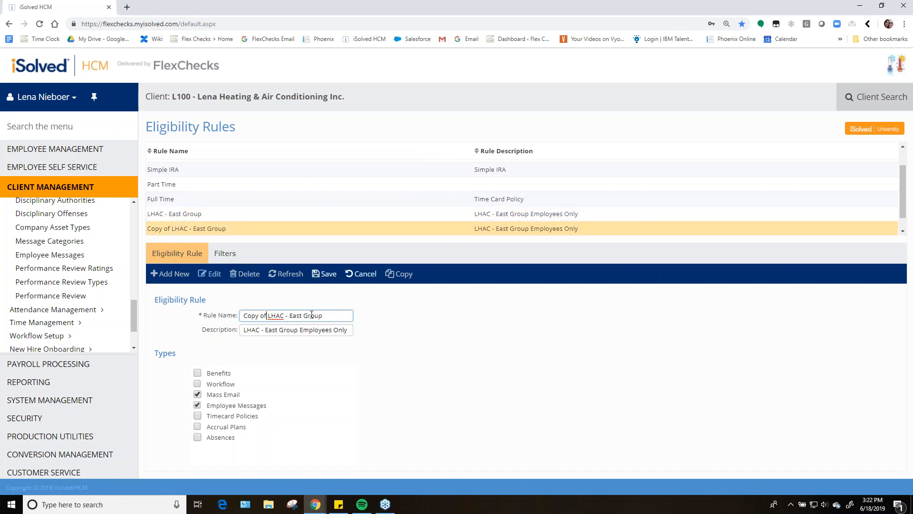
key("BackSpace")
key("BackSpace")
key("BackSpace")
key("BackSpace")
key("BackSpace")
key("BackSpace")
key("BackSpace")
key("BackSpace")
key("BackSpace")
key("BackSpace")
key("BackSpace")
key("BackSpace")
key("BackSpace")
type("West")
Set the rule description to LHAC - West Group Employees Only and save the rule
left_click_drag(278, 330, 265, 332)
type("West")
left_click(280, 371)
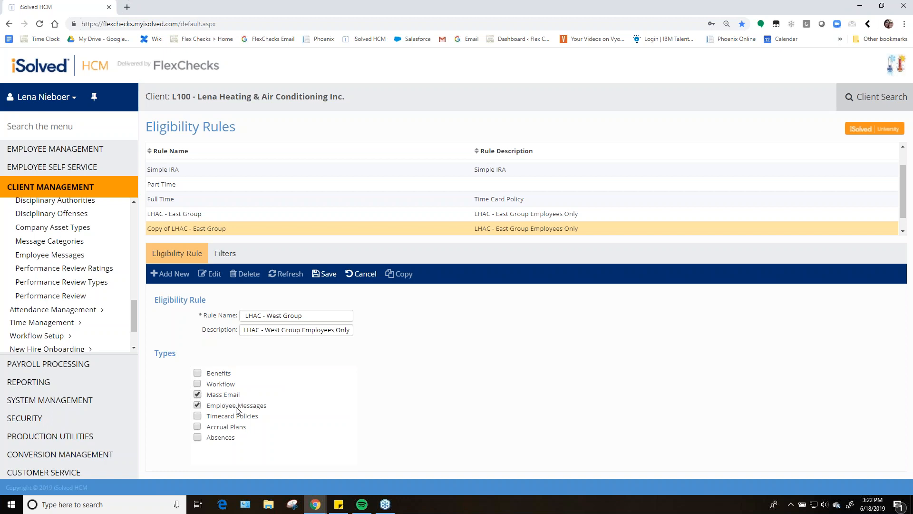
left_click(328, 273)
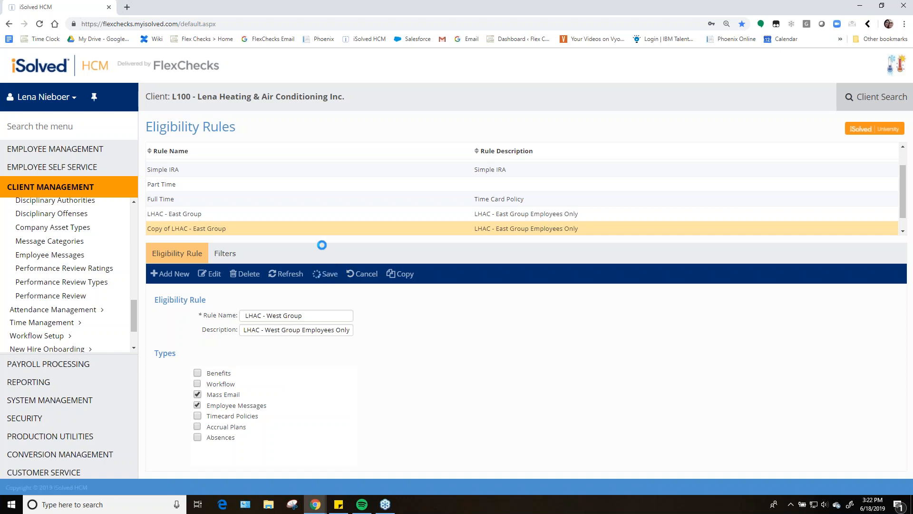
Set the rule's Location Code filter to include only 01 - LHAC - West and save the filter
left_click(223, 255)
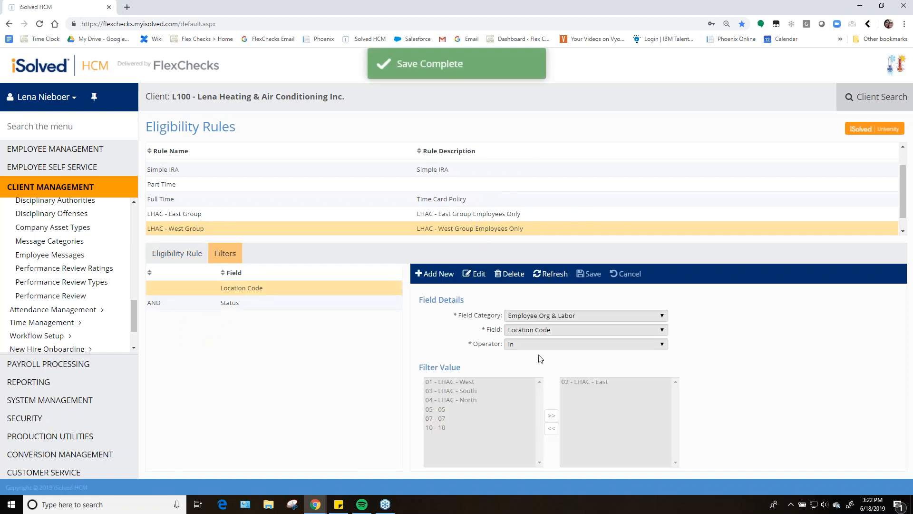
left_click(181, 254)
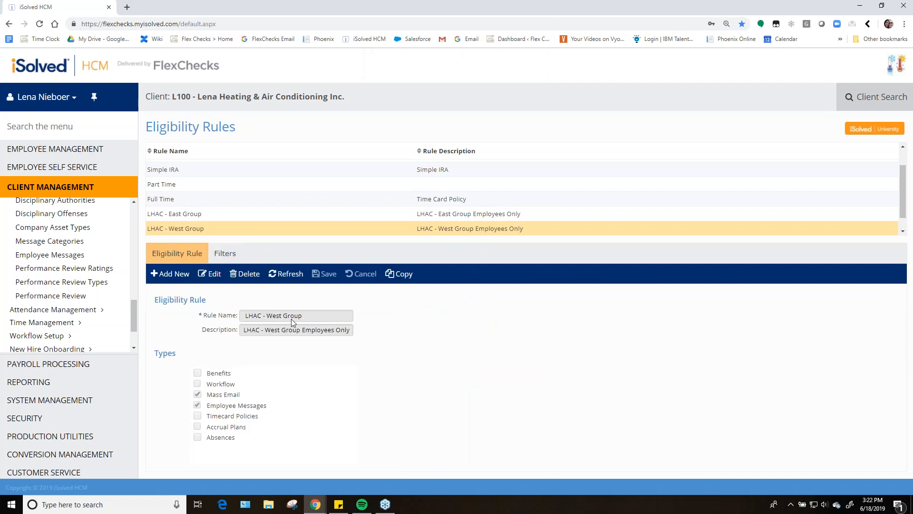
left_click(227, 255)
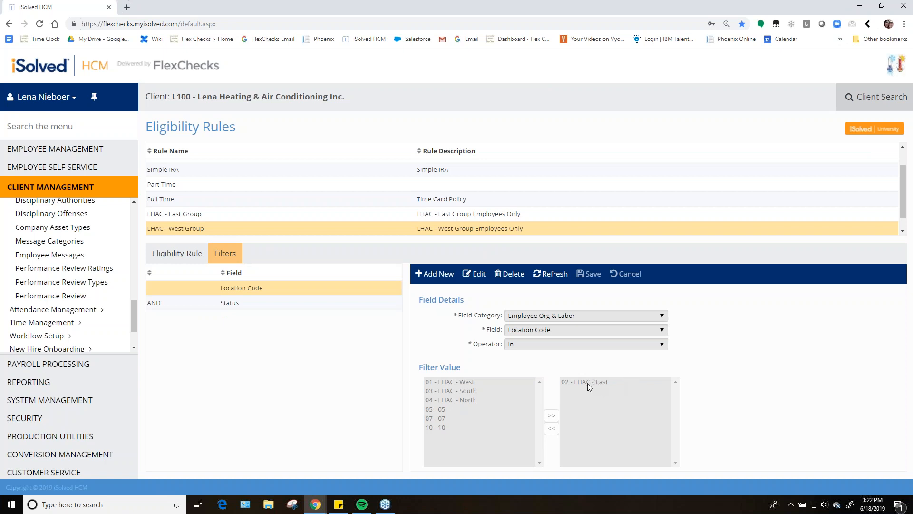
left_click(471, 274)
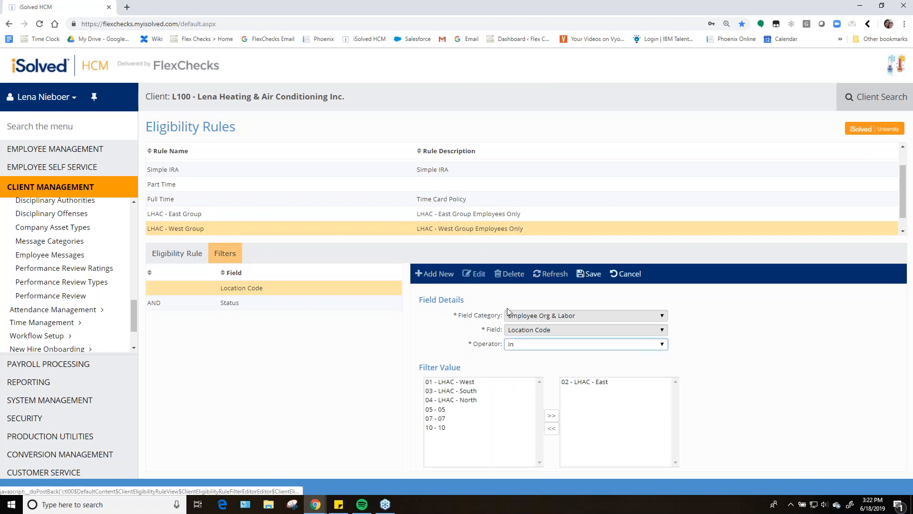
left_click(606, 381)
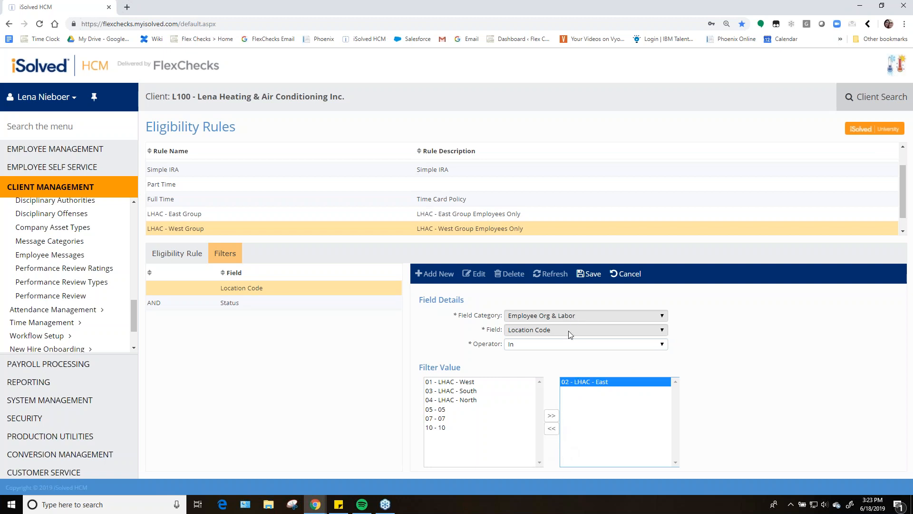
left_click(551, 428)
left_click(466, 383)
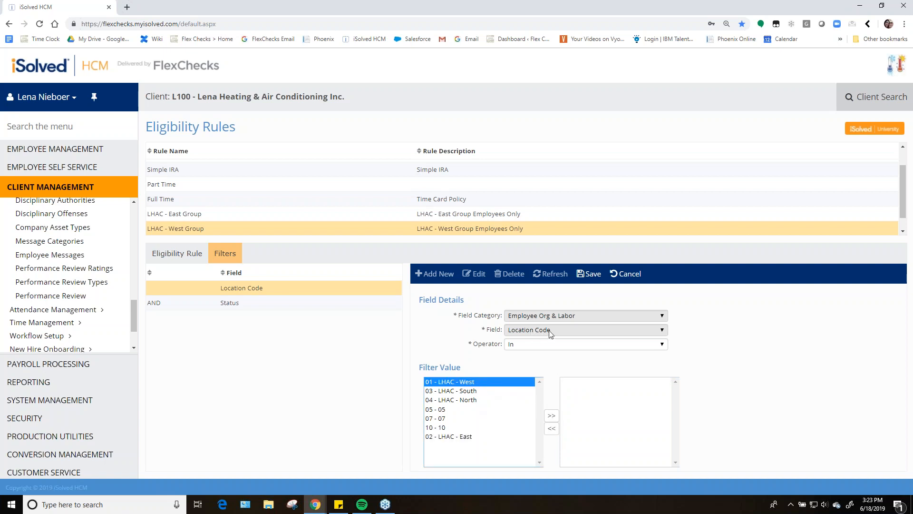
left_click(551, 415)
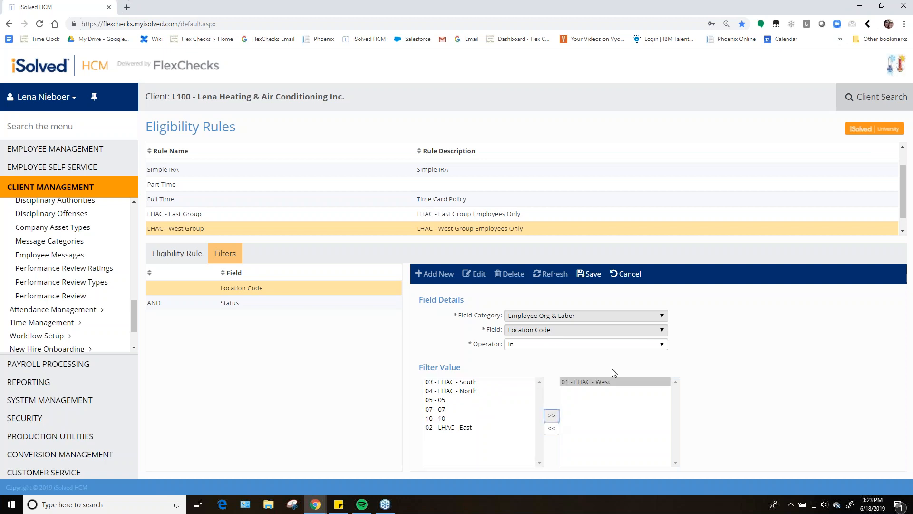
left_click(589, 273)
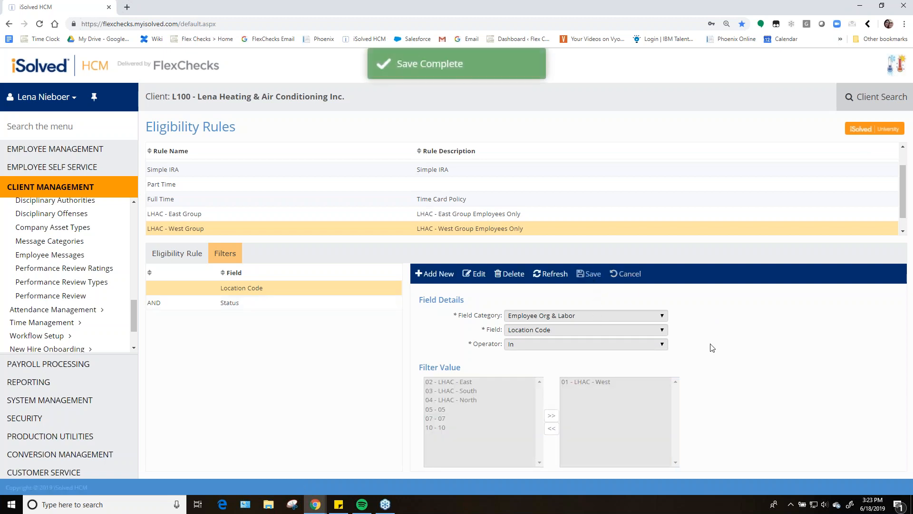
Return to the West group bowling party message and assign it the LHAC - West Group eligibility rule
left_click(238, 303)
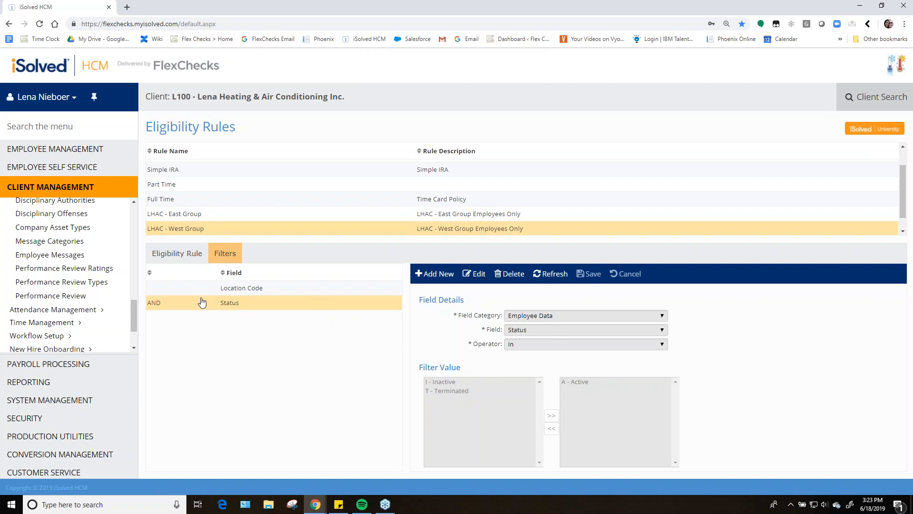
left_click(66, 127)
scroll(72, 268, "down", 3)
scroll(59, 321, "up", 7)
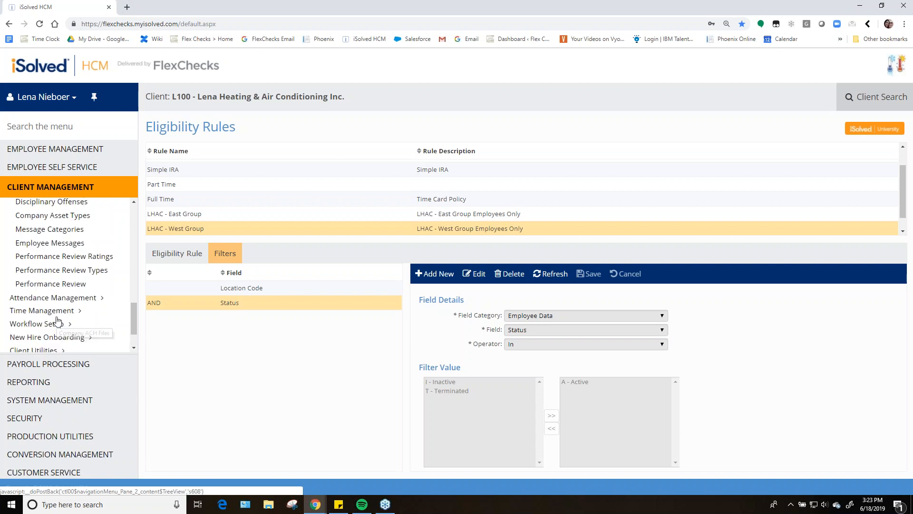
scroll(48, 257, "down", 5)
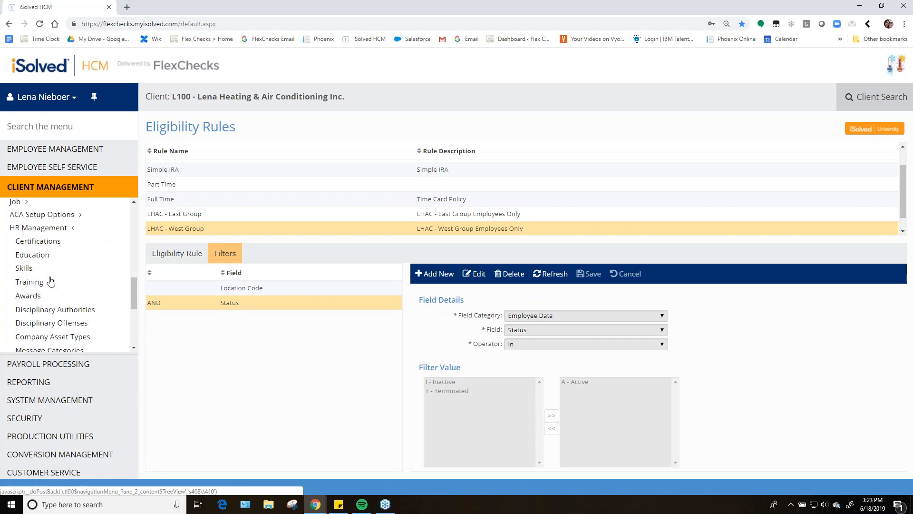
left_click(49, 292)
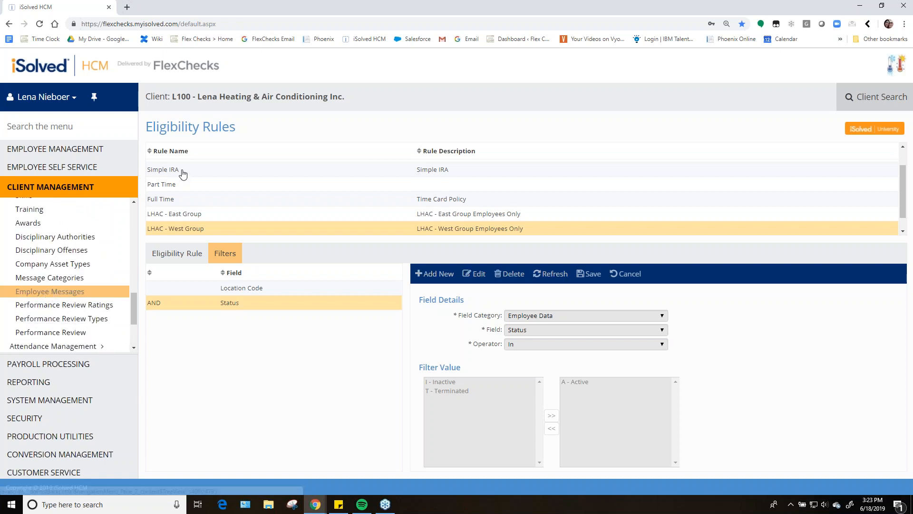
left_click(255, 253)
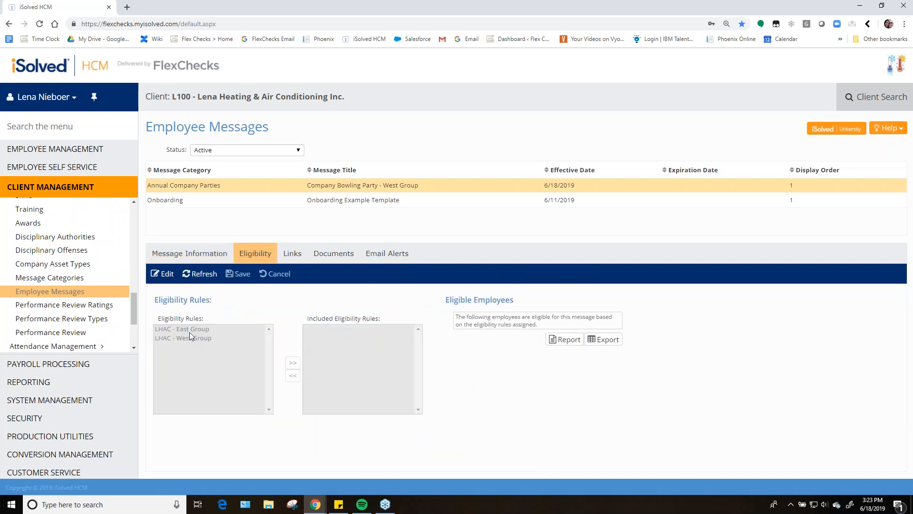
left_click(158, 274)
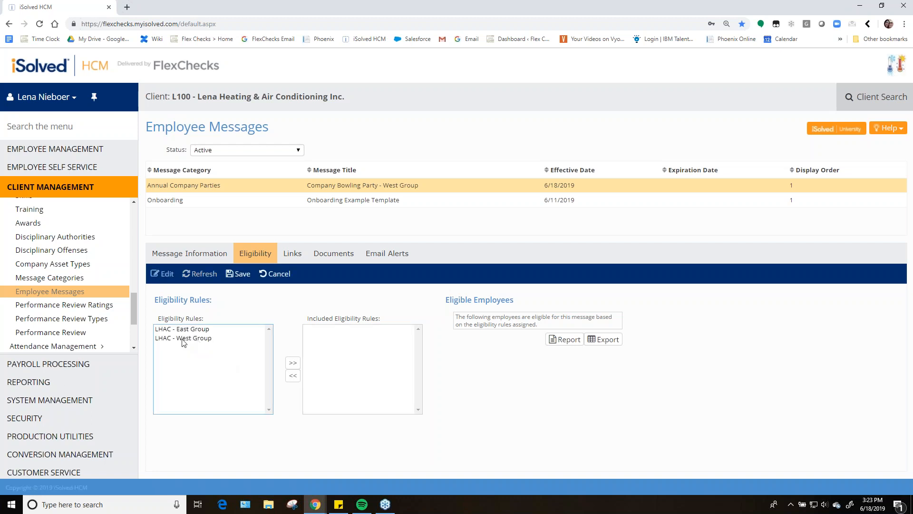
left_click(185, 338)
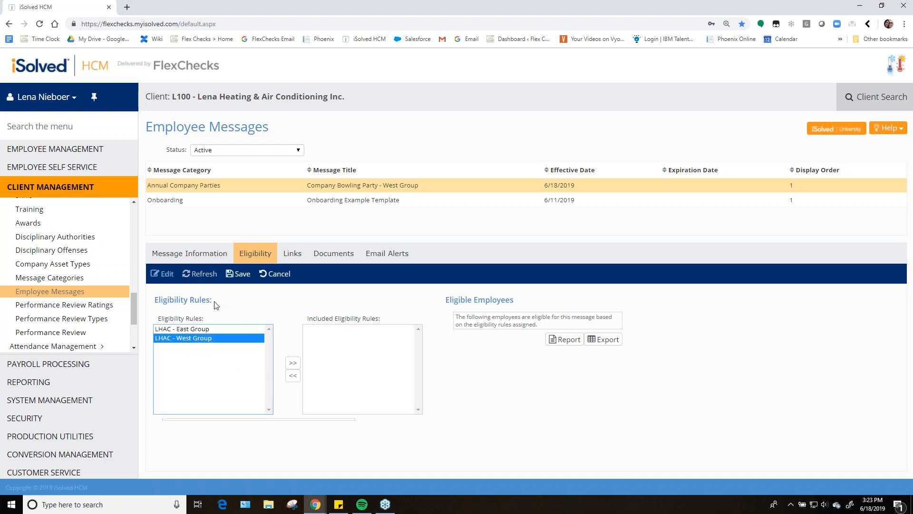
left_click(293, 364)
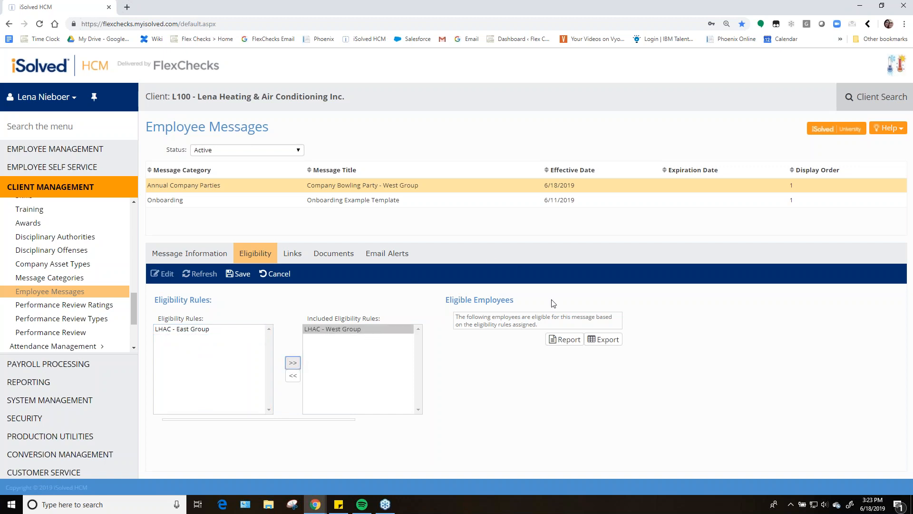
left_click(240, 274)
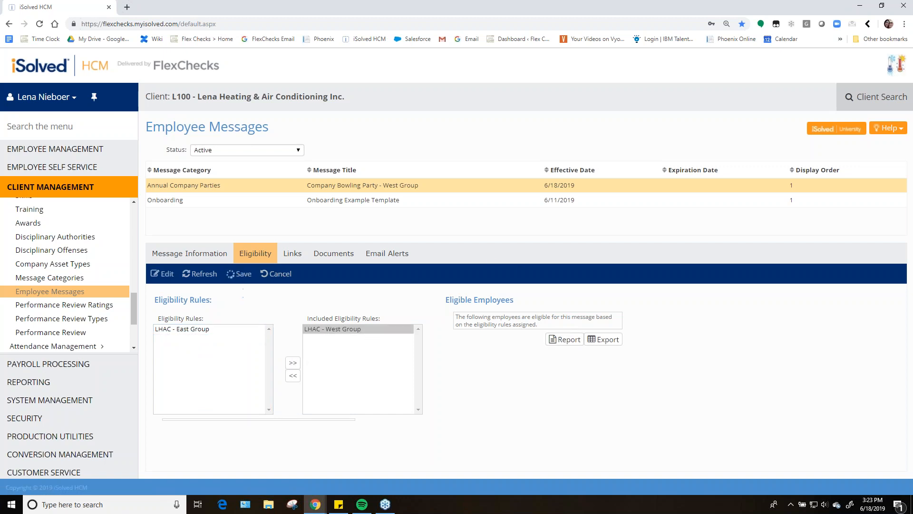
Run the eligible employees report for the message and review the employees it lists
left_click(569, 341)
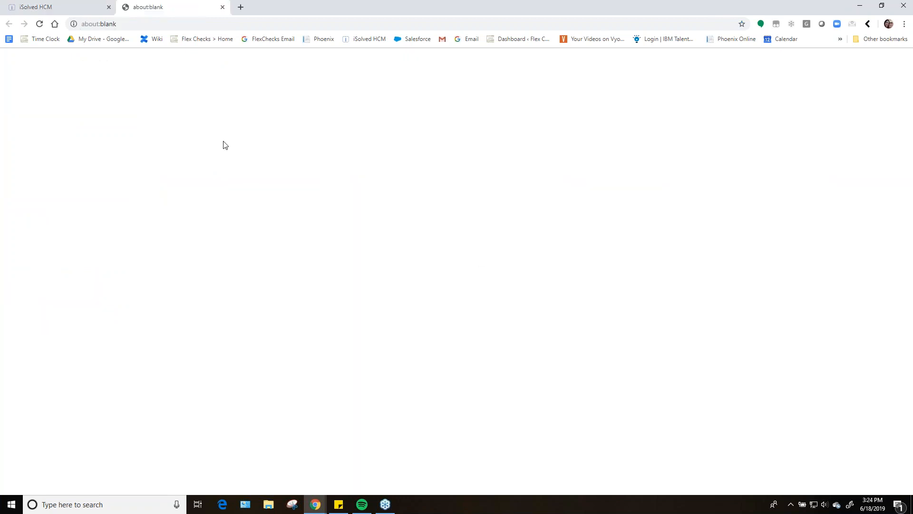
left_click(72, 7)
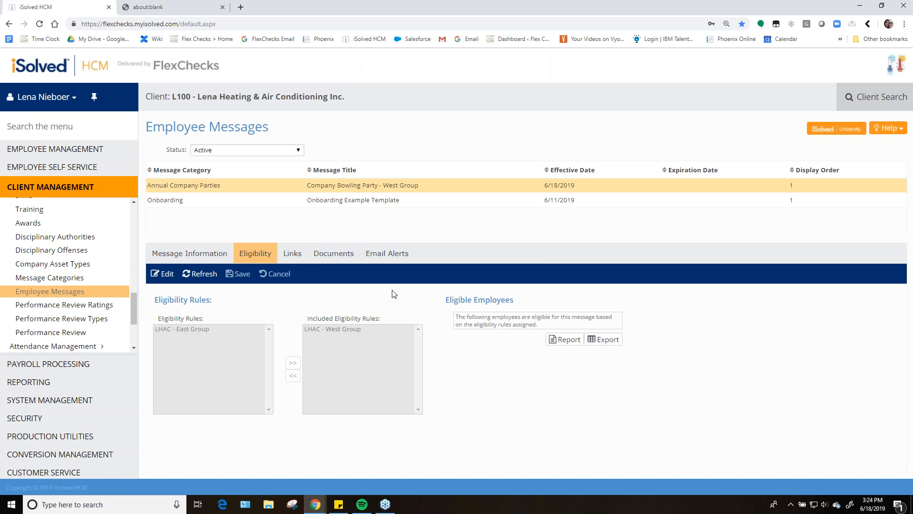
left_click(161, 5)
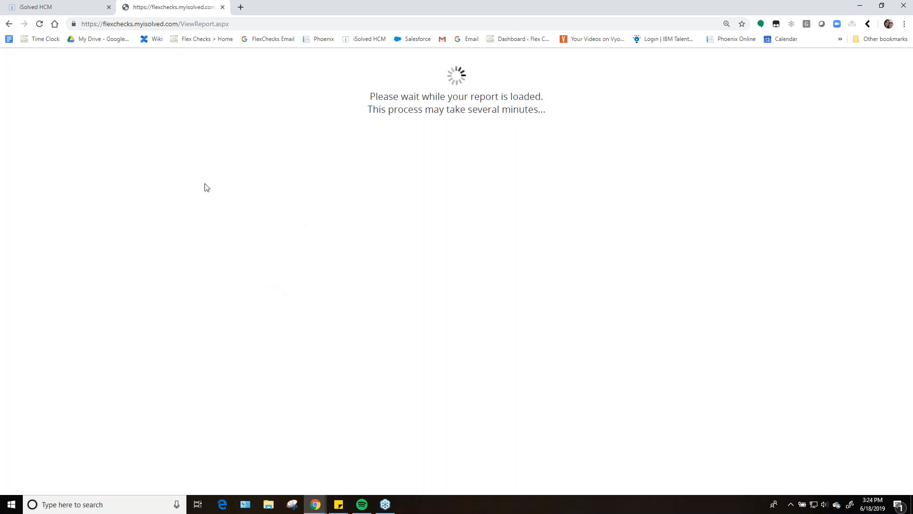
left_click(54, 7)
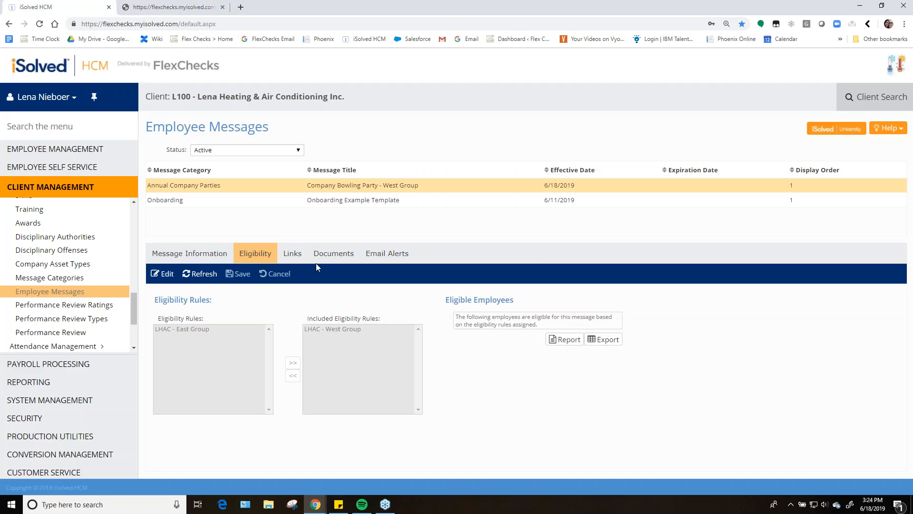
left_click(294, 256)
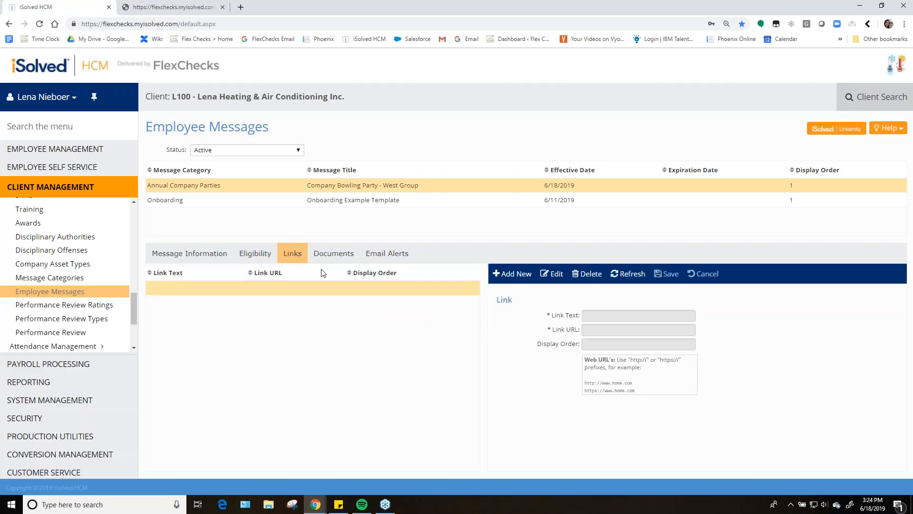
left_click(169, 7)
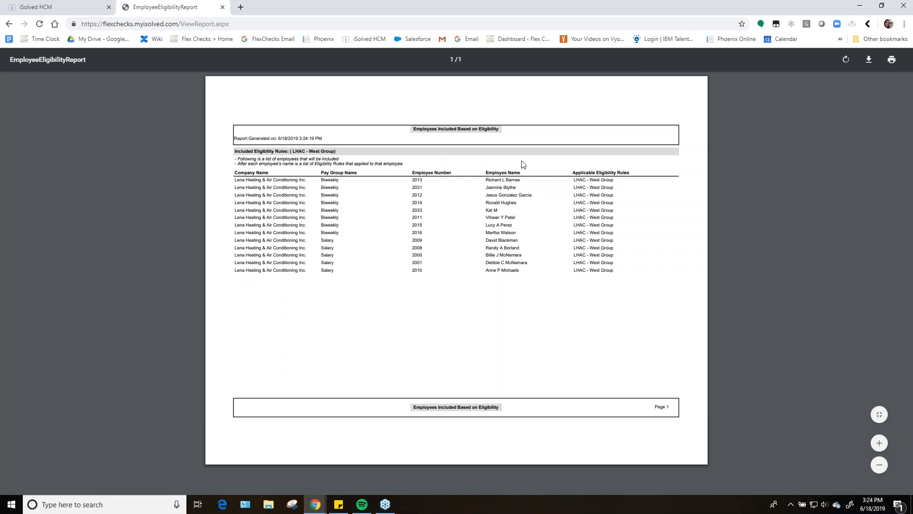
left_click_drag(485, 180, 529, 186)
left_click(524, 290)
left_click_drag(568, 181, 616, 181)
left_click(620, 201)
left_click(222, 7)
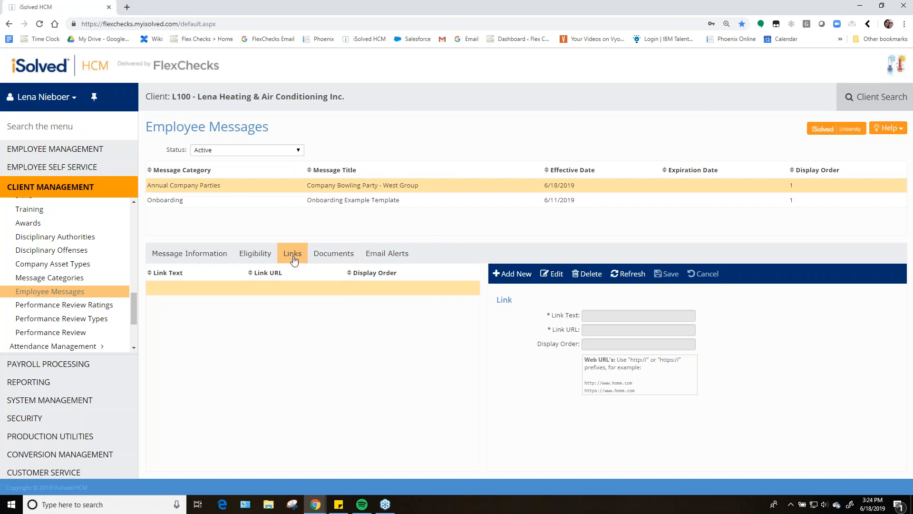
Review the West group message's Links, Documents and Email Alerts tabs, including the document's acknowledgement requirement
left_click(338, 259)
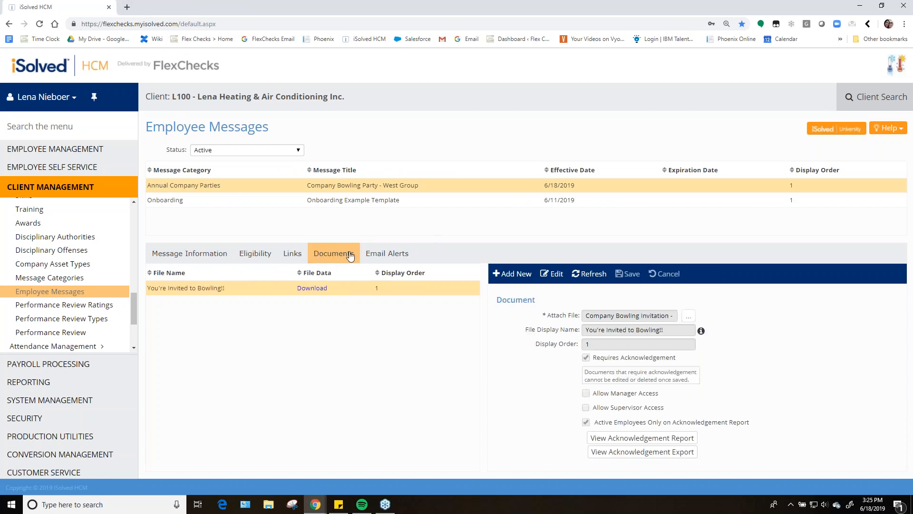
left_click(293, 256)
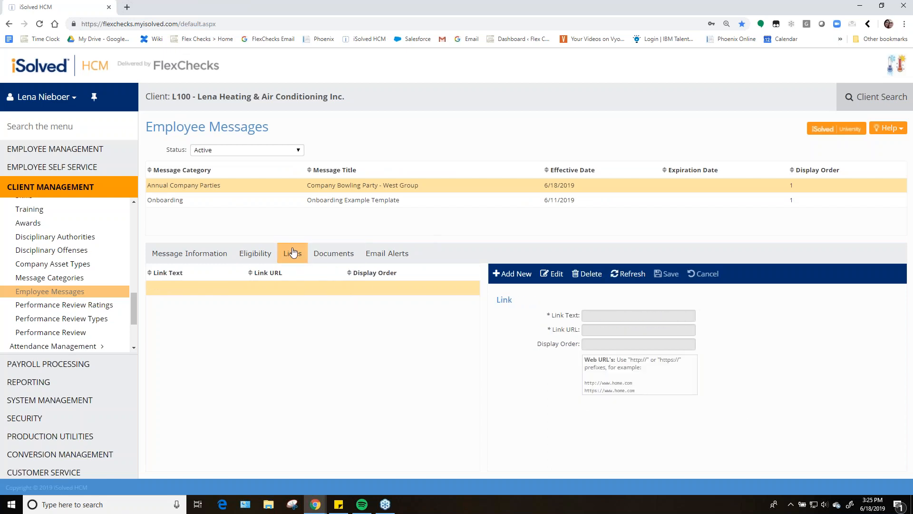
left_click(212, 256)
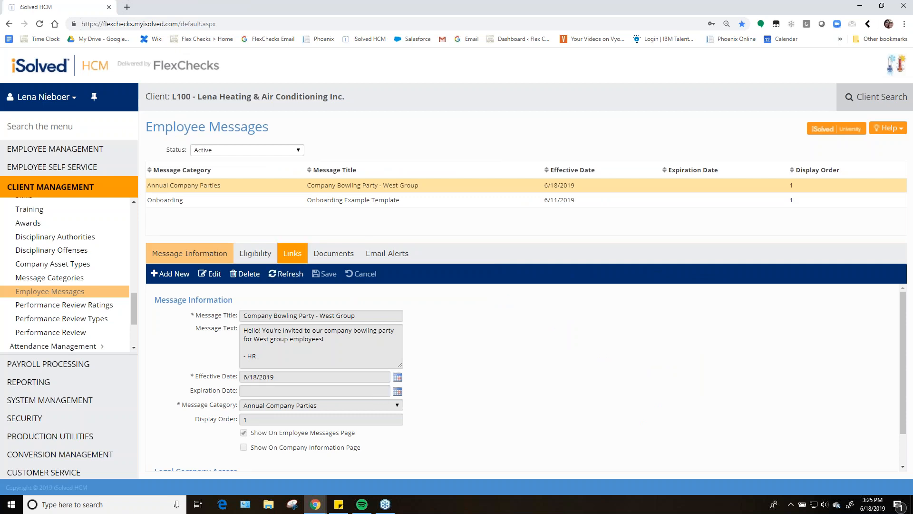
scroll(322, 418, "down", 2)
scroll(330, 445, "up", 2)
left_click(296, 256)
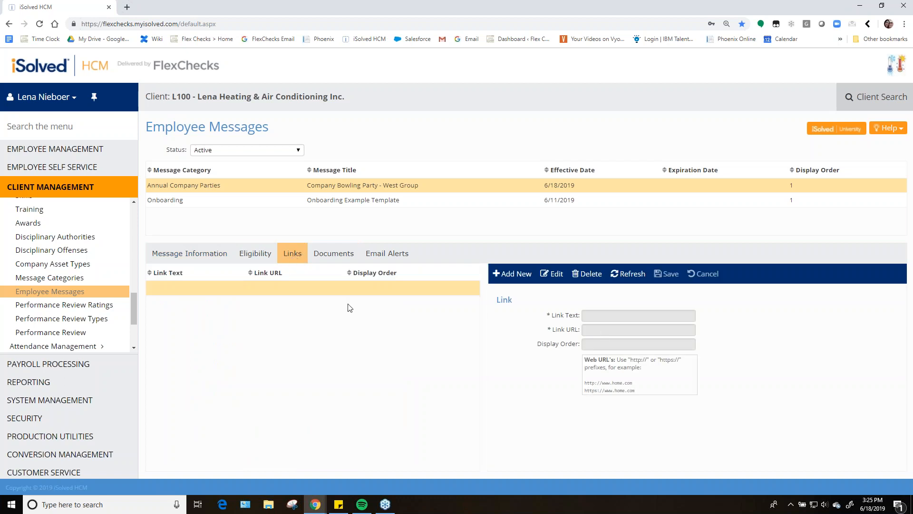
left_click(335, 253)
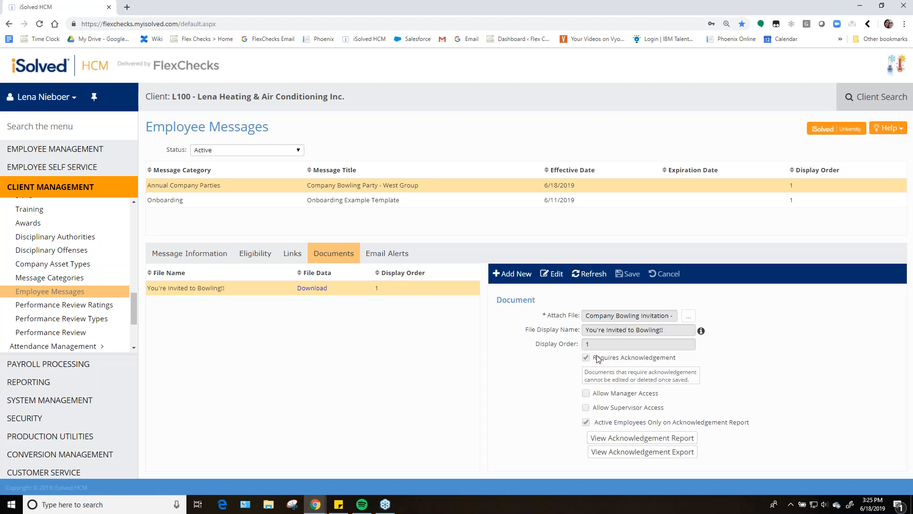
left_click_drag(593, 358, 683, 360)
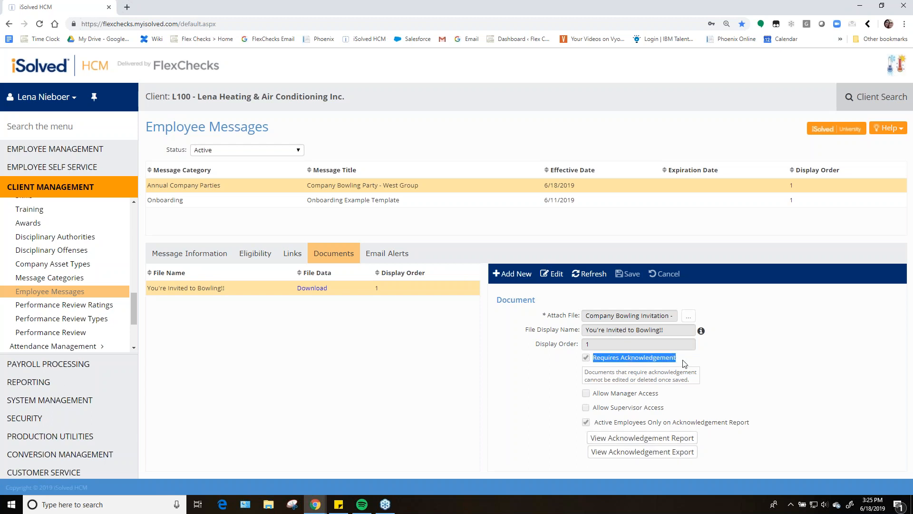
left_click(685, 362)
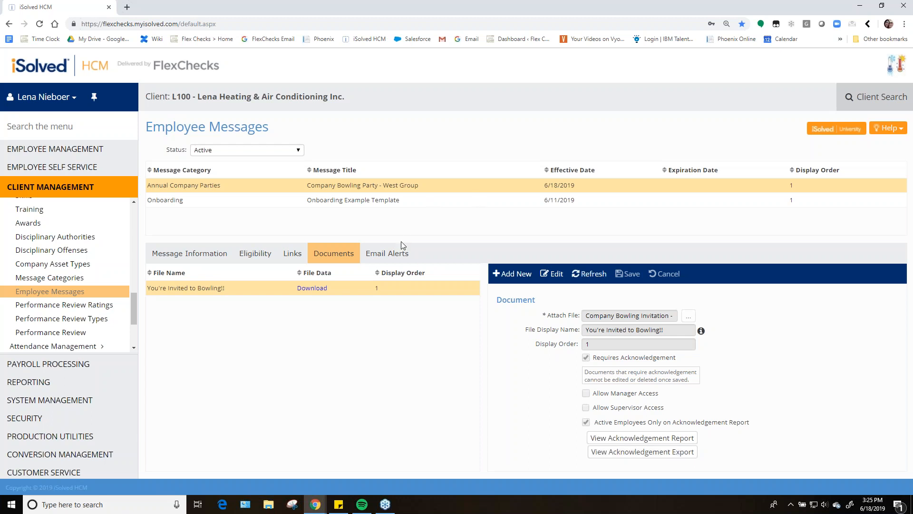
left_click(381, 252)
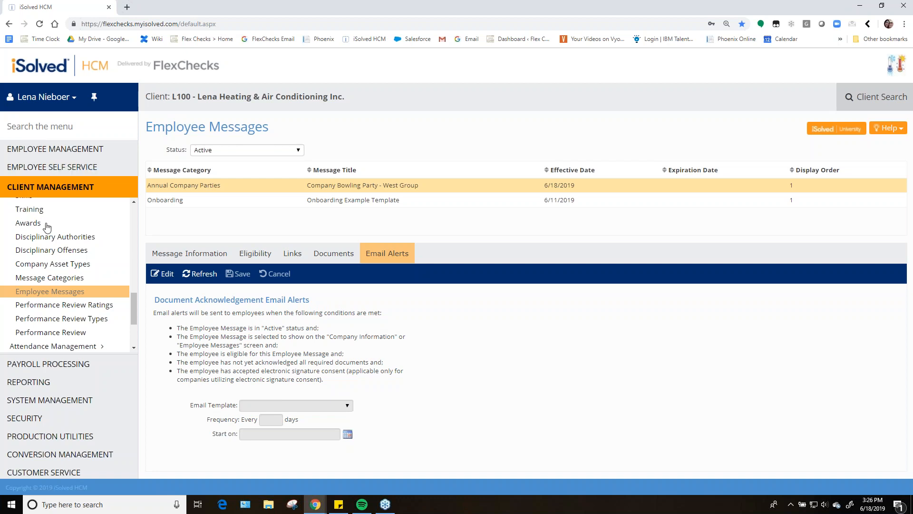
Open Email Templates and add a new template with the subject line Company Bowling Reminder
scroll(95, 268, "down", 2)
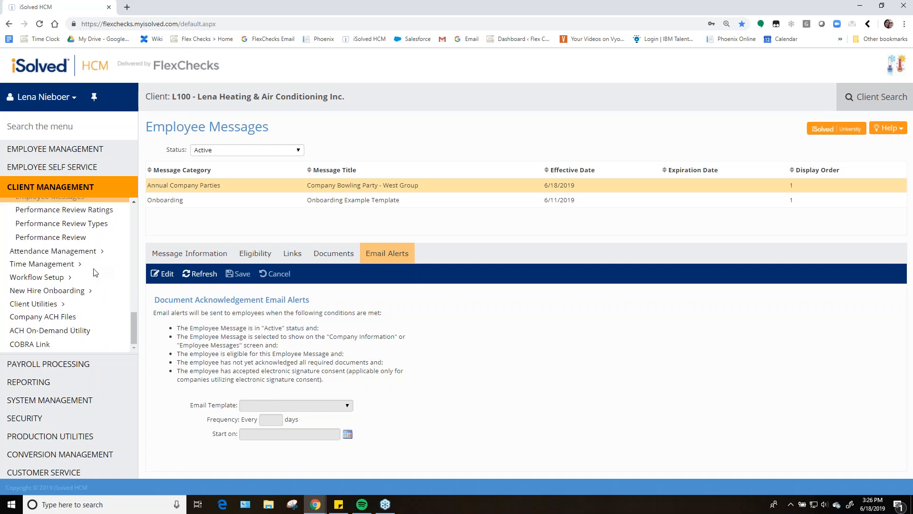
left_click(26, 281)
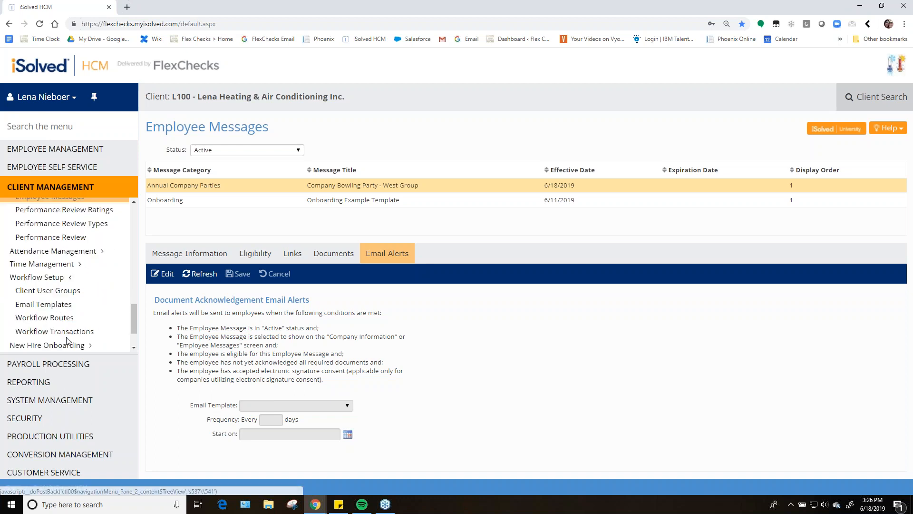
left_click(53, 308)
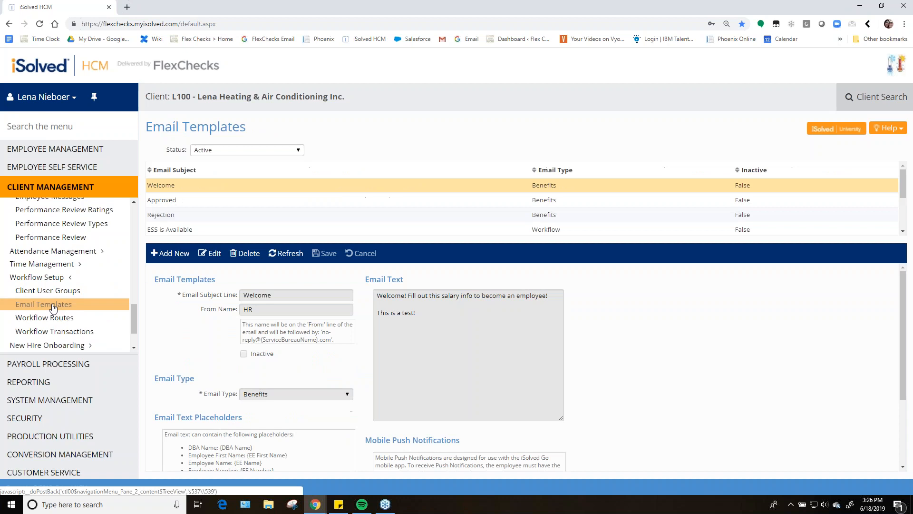
scroll(185, 212, "down", 3)
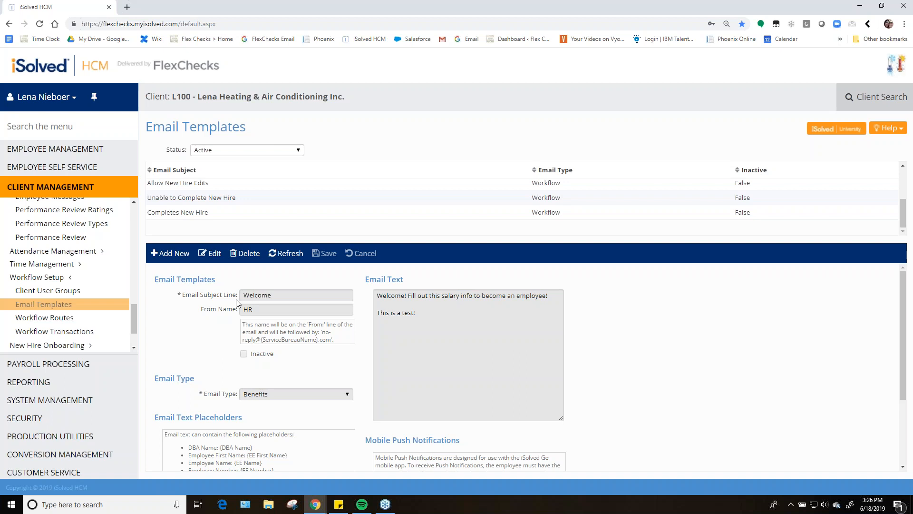
scroll(210, 199, "up", 3)
scroll(205, 203, "down", 2)
scroll(205, 210, "down", 2)
left_click(172, 253)
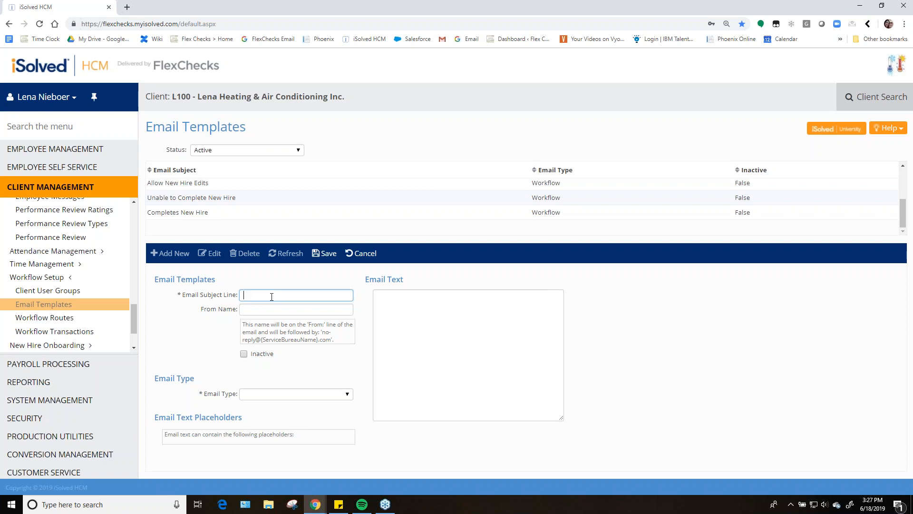
type("Company Bowling Reminder")
key("Tab")
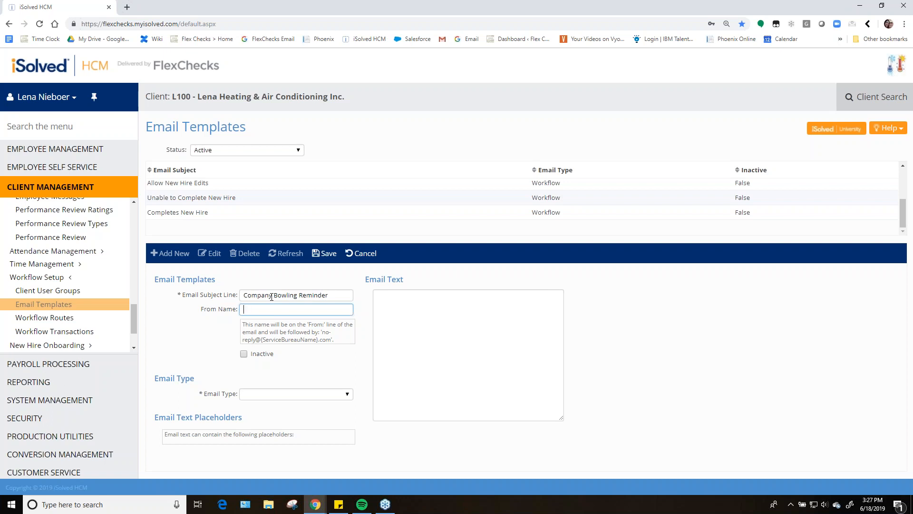
Set the template's From Name to HR and its email type to Employee Messages
type("HR")
left_click(276, 394)
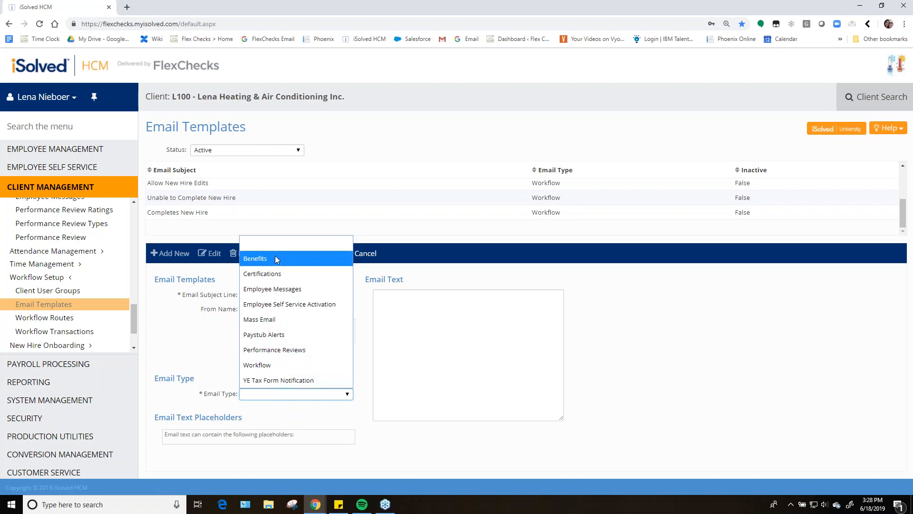
left_click(305, 290)
Compare the placeholders by switching the email type to Certifications and back to Employee Messages
scroll(354, 398, "down", 2)
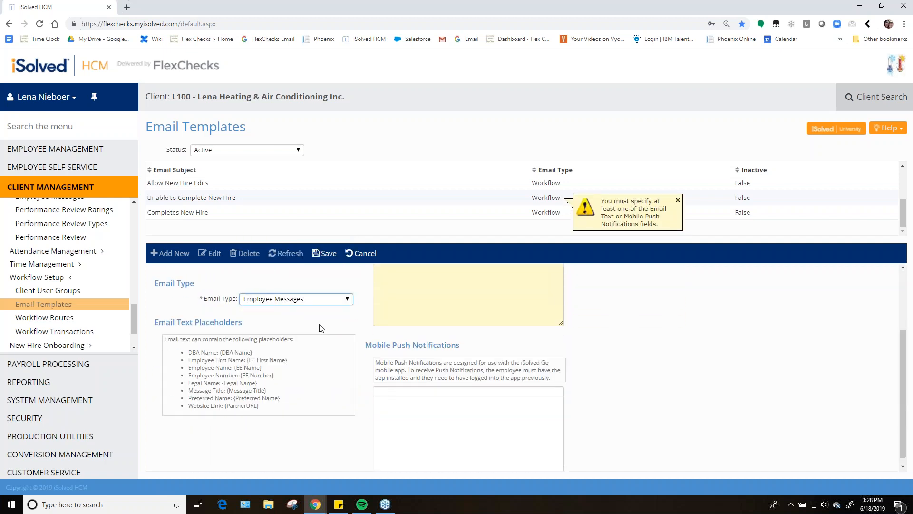
scroll(323, 329, "up", 1)
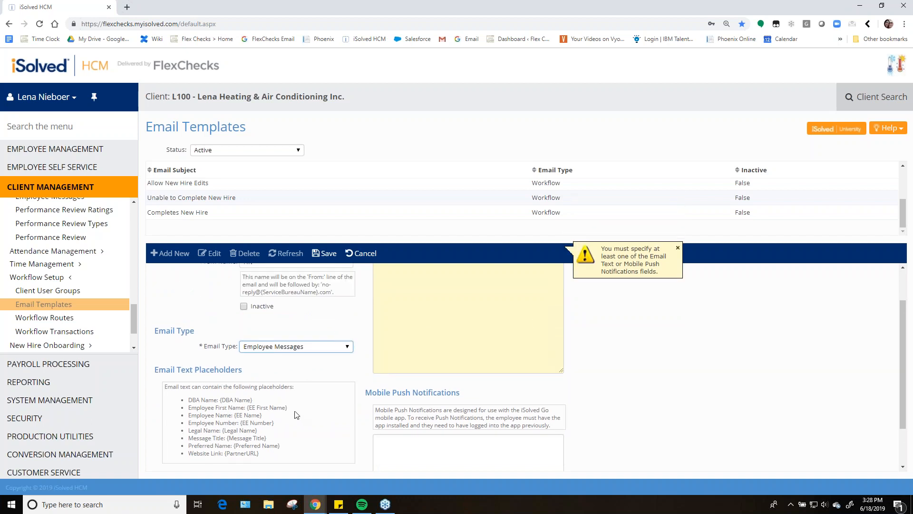
left_click(286, 375)
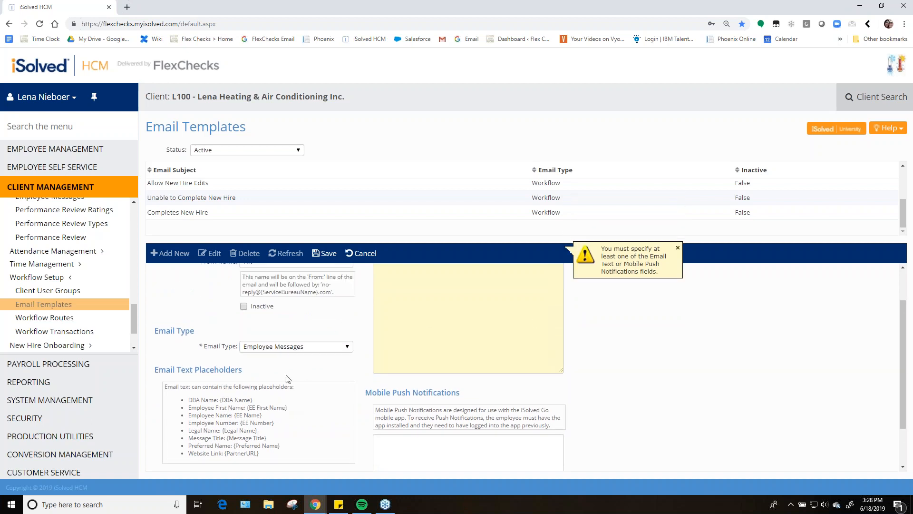
left_click(304, 351)
left_click(311, 227)
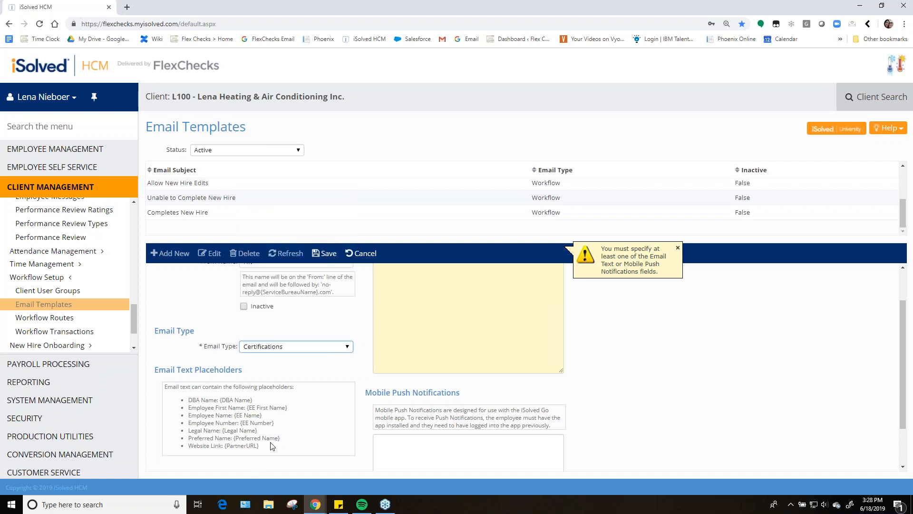
left_click(301, 349)
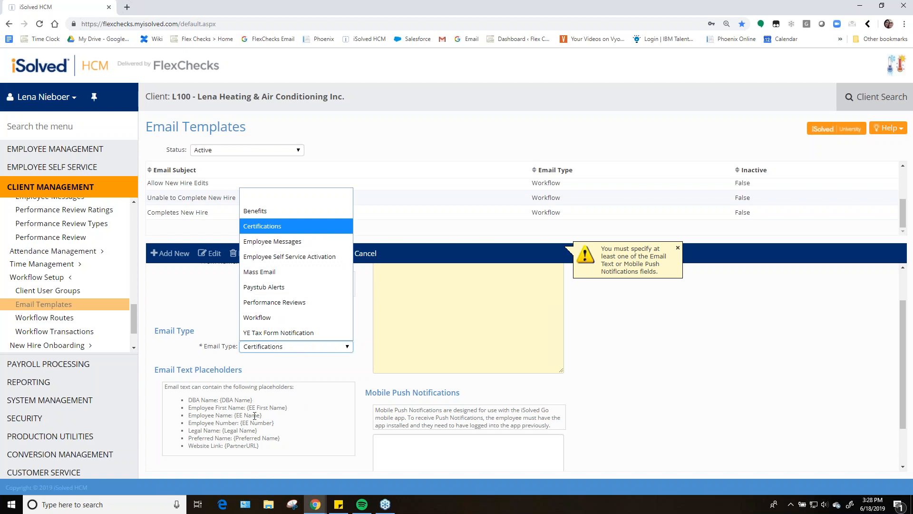
left_click_drag(220, 401, 256, 404)
left_click(257, 404)
left_click(277, 350)
left_click(283, 241)
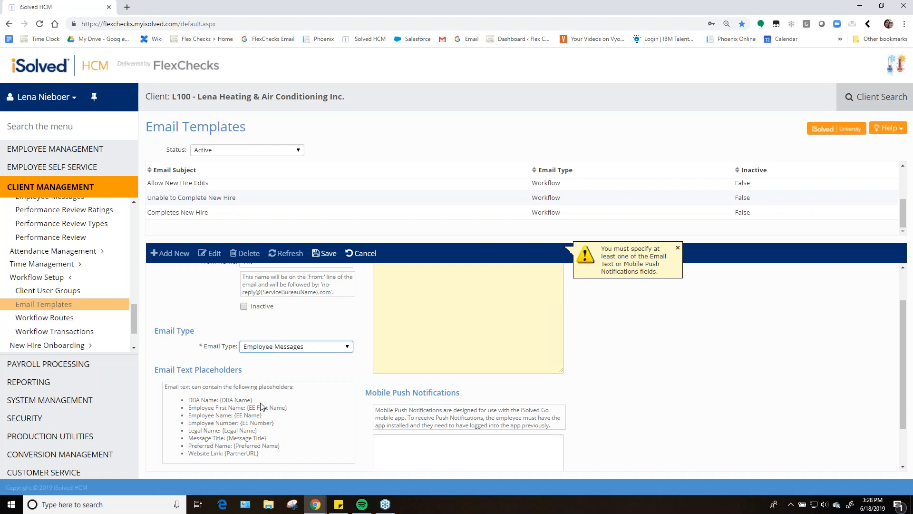
Write the email text: Hey {EE First Name}, Don't forget to sign off on the required Employee Invitation! HR
mouse_move(262, 417)
left_mouse_down()
mouse_move(235, 417)
mouse_move(277, 409)
mouse_move(249, 409)
left_mouse_up()
key("ctrl+c")
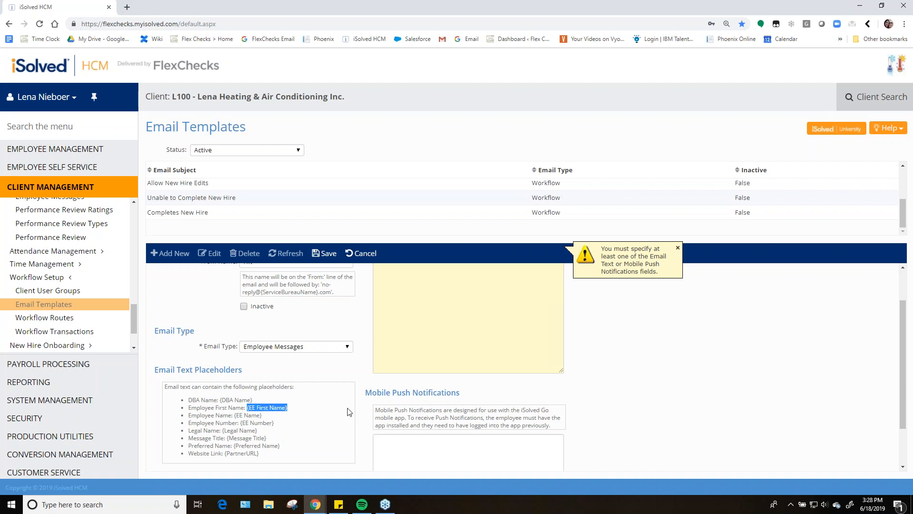
left_click(414, 335)
type("Hey")
key("ctrl+v")
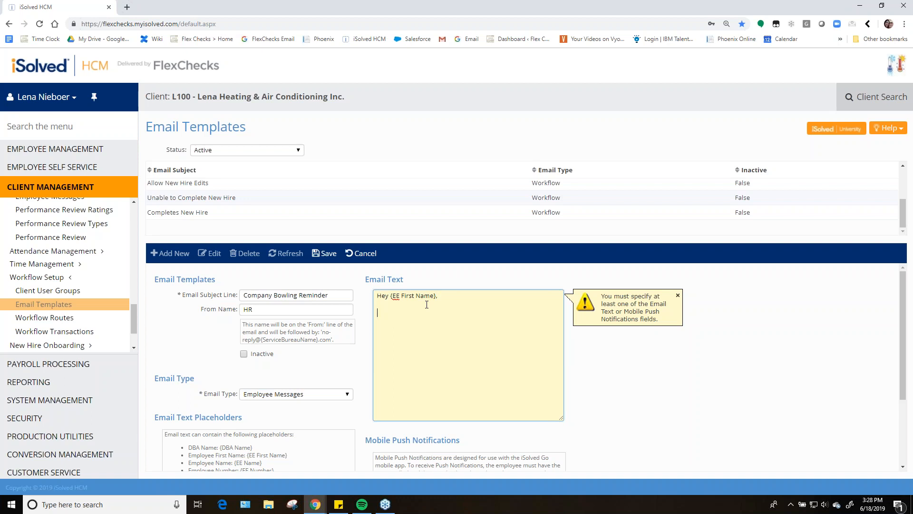
type("Don't forget to sign off on the required Employee Invitation")
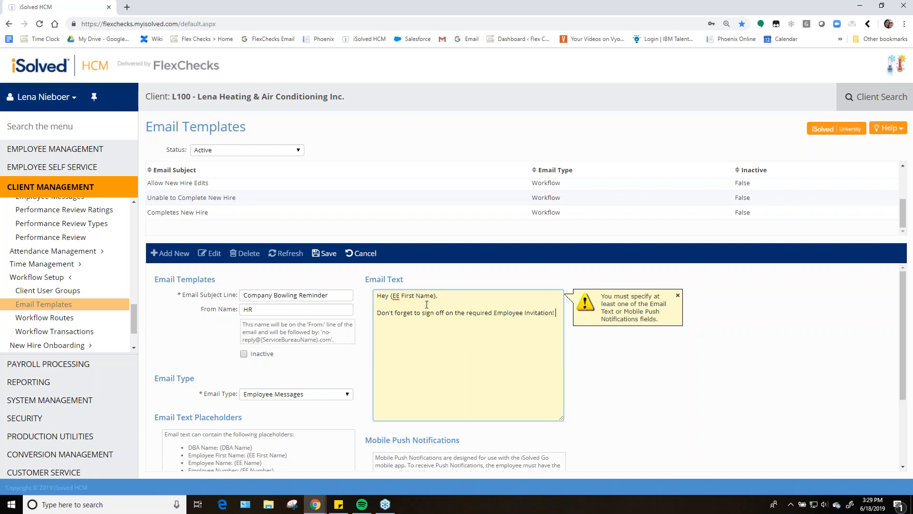
type("!")
key("Return")
key("Return")
type("HR")
Save the Company Bowling Reminder email template
scroll(595, 354, "down", 2)
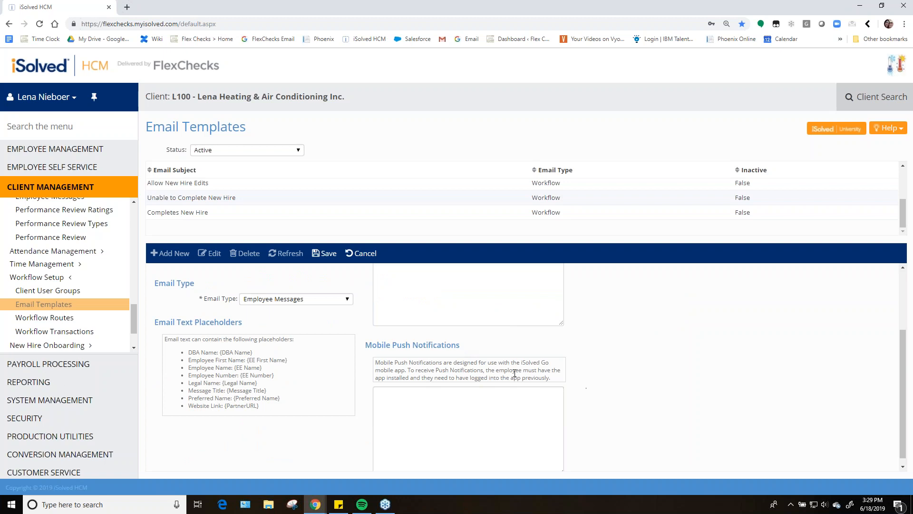
left_click(457, 411)
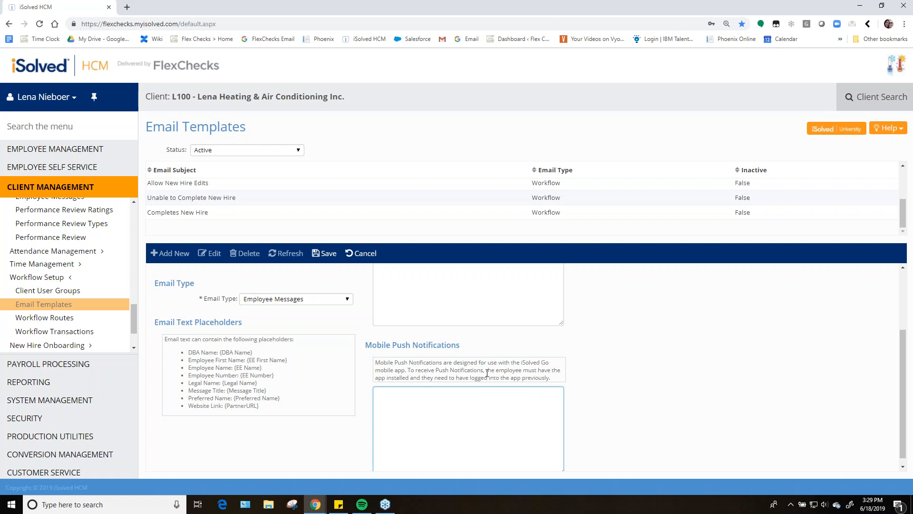
scroll(488, 387, "down", 1)
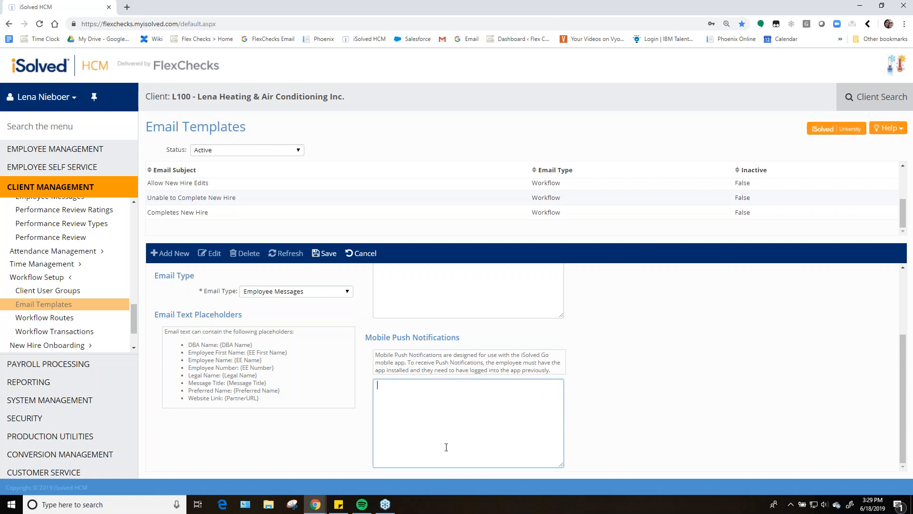
scroll(446, 448, "up", 2)
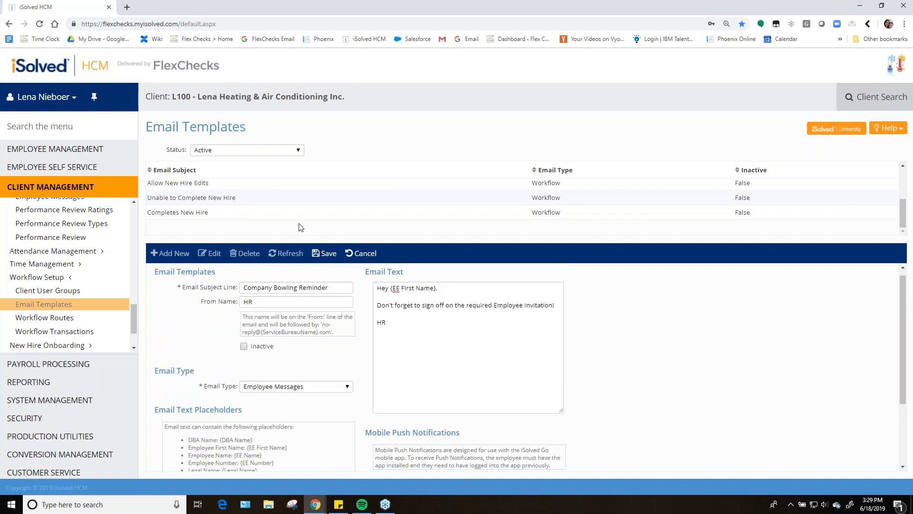
left_click(320, 254)
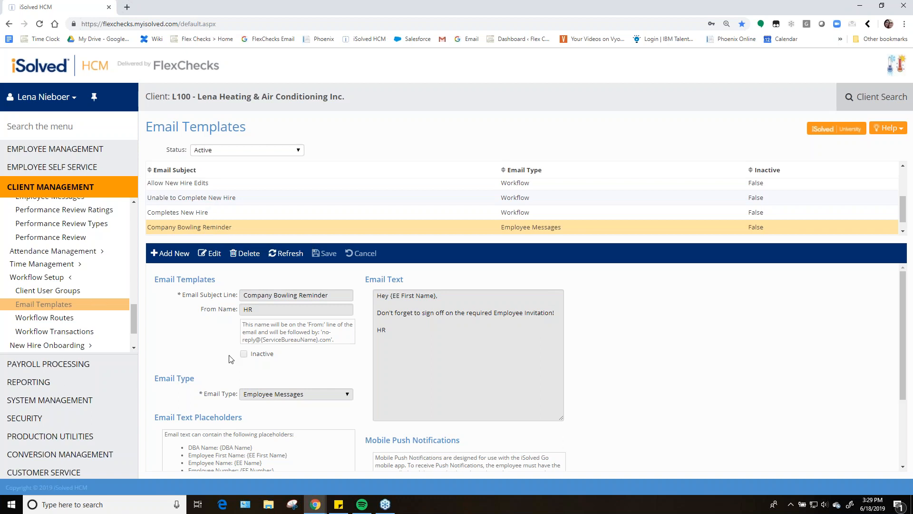
Return to the West group bowling party message and read the document acknowledgement email alert conditions
left_click(56, 127)
type("Employe")
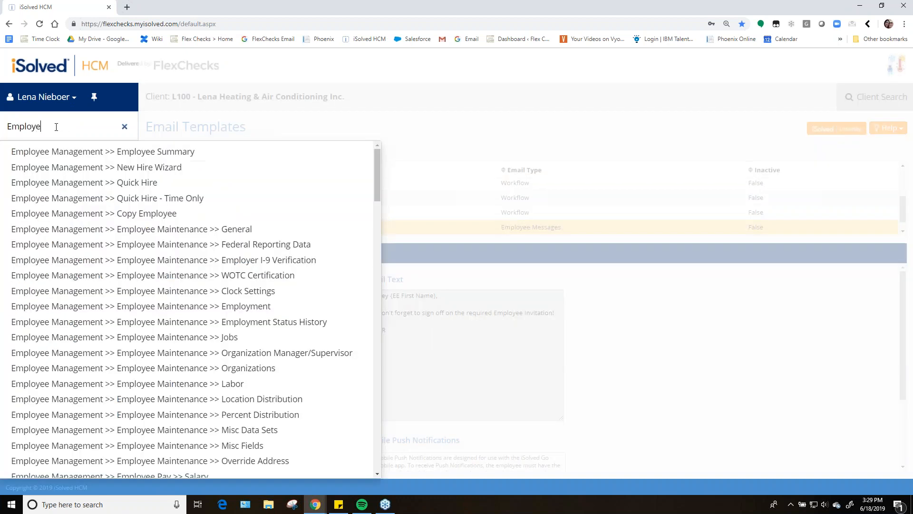
type("e Message")
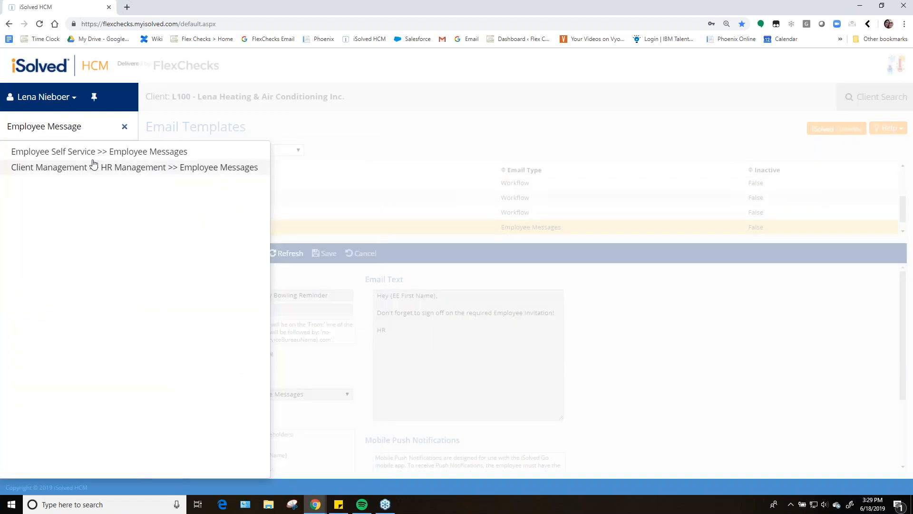
left_click(192, 169)
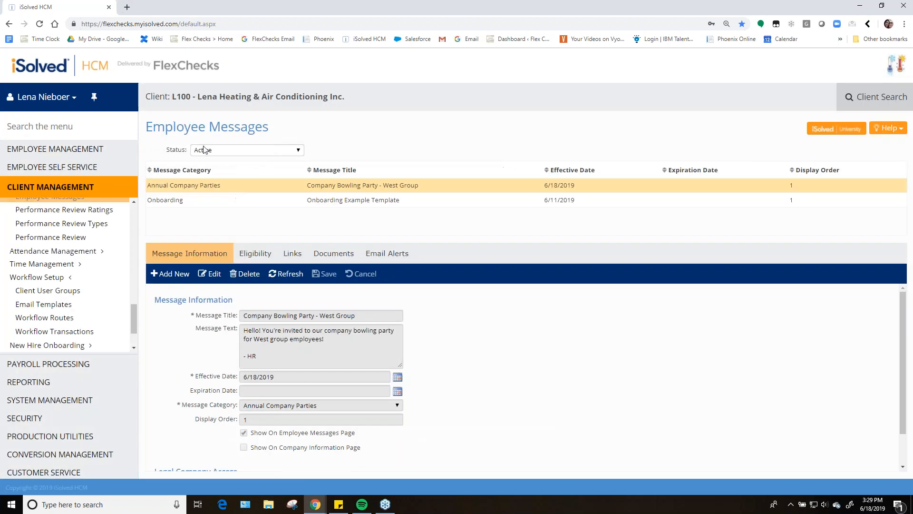
left_click(375, 255)
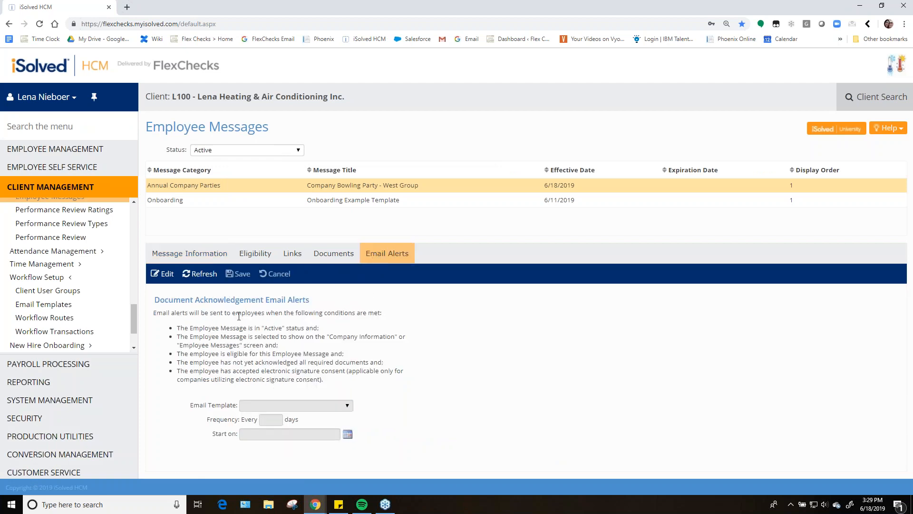
left_click_drag(153, 314, 354, 382)
left_click(307, 350)
left_click_drag(180, 372, 312, 379)
left_click(350, 380)
Edit the West group message's email alert and select the Company Bowling Reminder email template
left_click(164, 275)
left_click(318, 406)
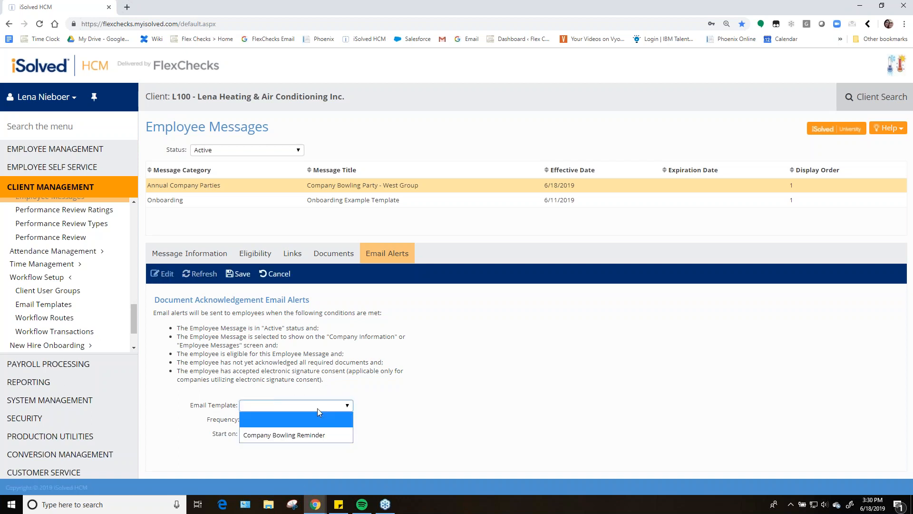
left_click(284, 435)
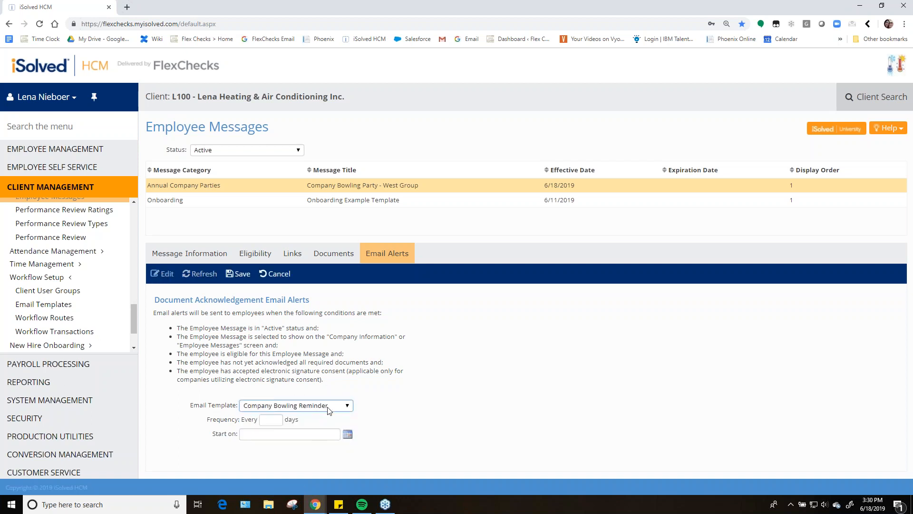
Set the alert frequency to every 2 days, the start date to 6/19/2019, and save the email alert
left_click(271, 420)
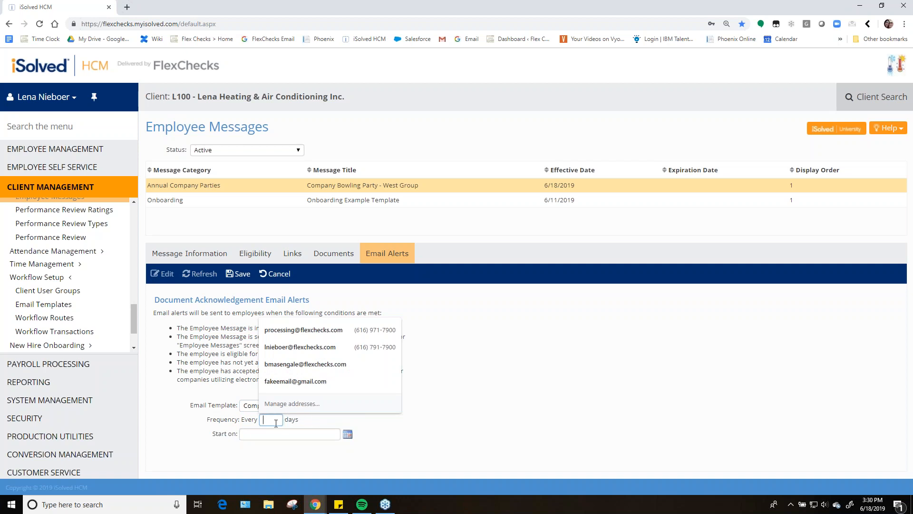
type("5")
key("BackSpace")
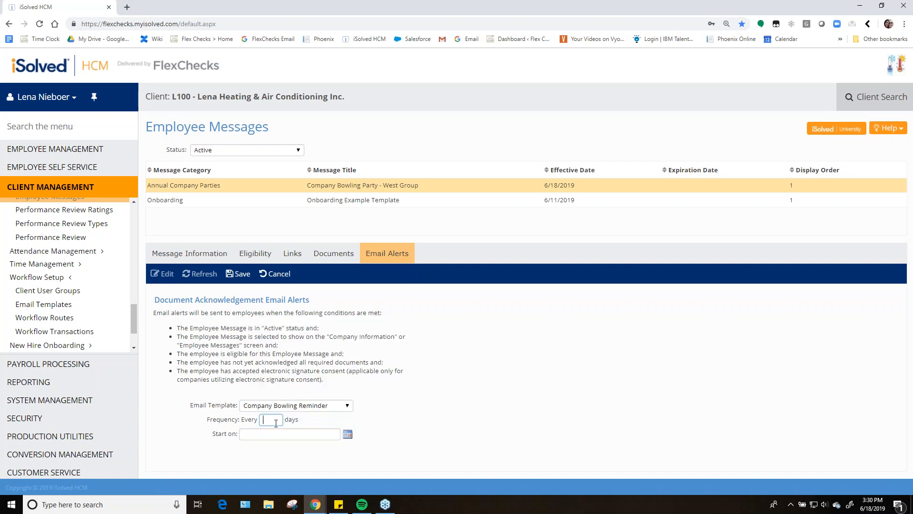
type("2")
left_click(291, 434)
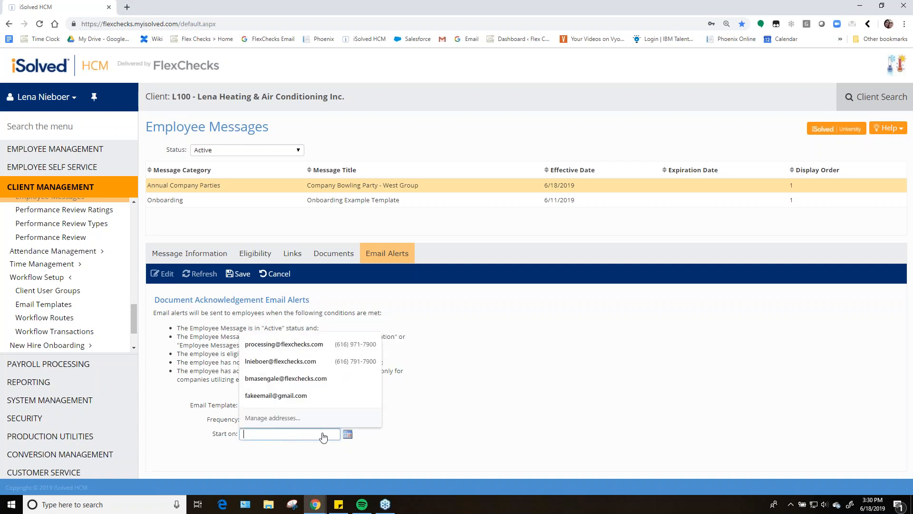
left_click(348, 435)
scroll(337, 437, "down", 2)
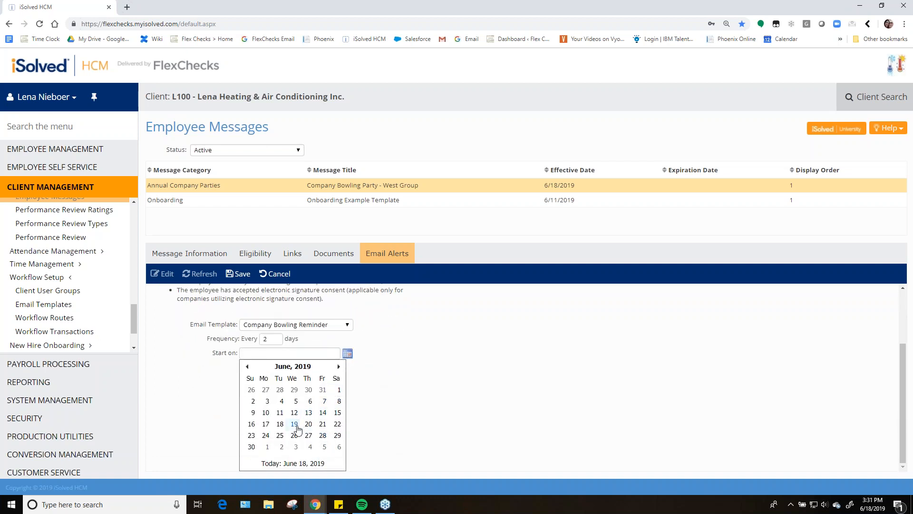
left_click(295, 427)
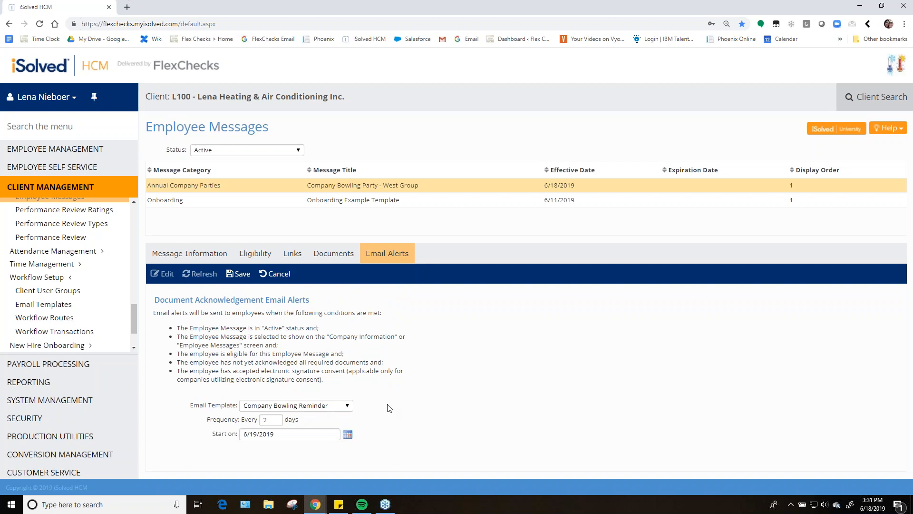
left_click(239, 273)
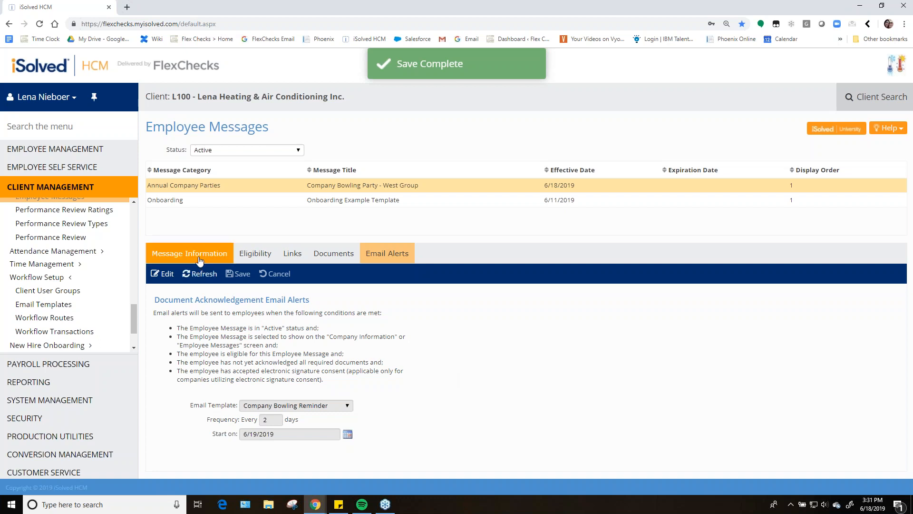
Open the Employee Summary list and open the first employee's summary
left_click_drag(134, 324, 140, 220)
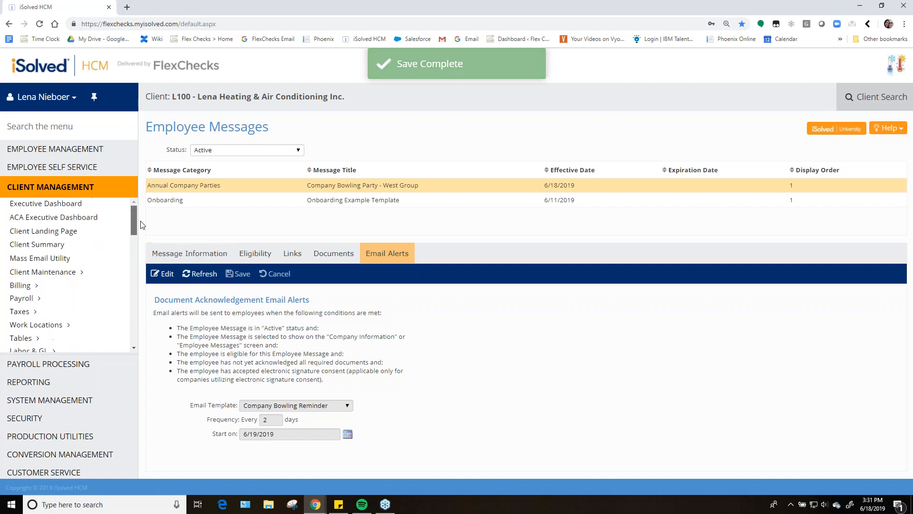
left_click(87, 150)
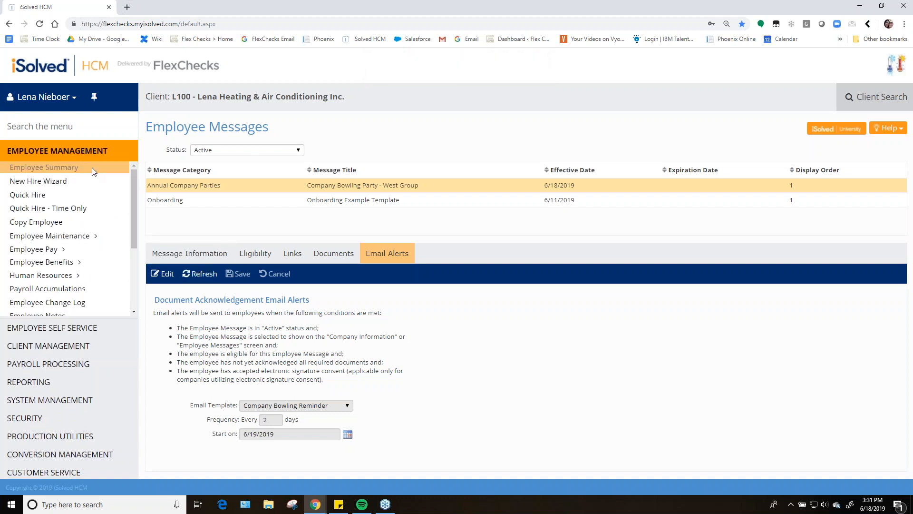
left_click(54, 171)
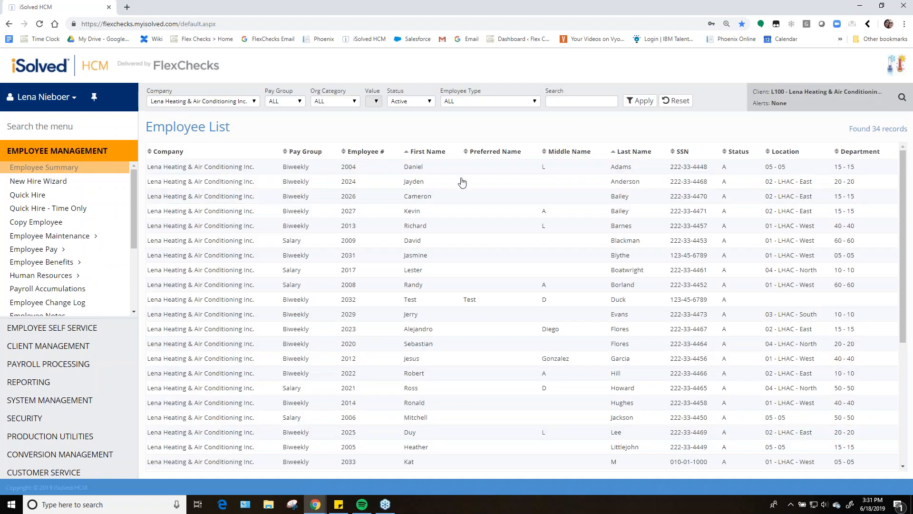
left_click(443, 172)
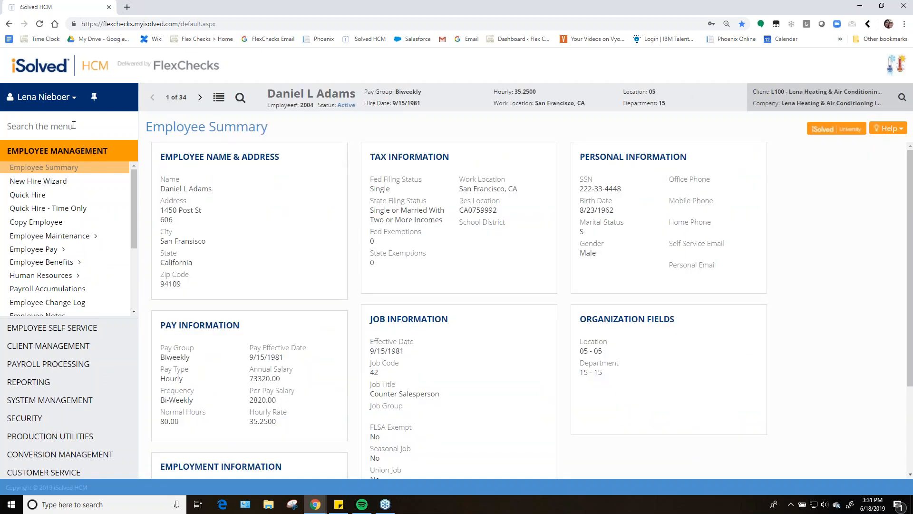
Search the menu for employee messages and open the Employee Self Service Employee Messages page
type("employee m")
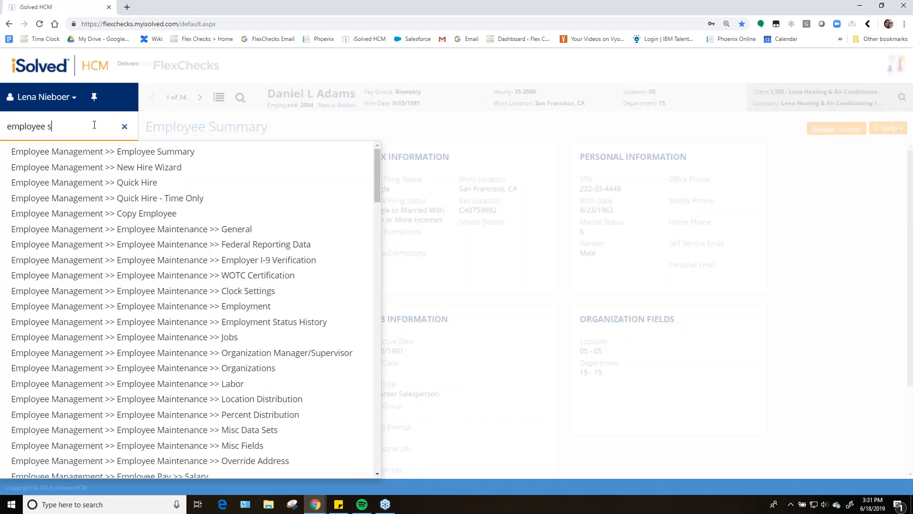
type("ess")
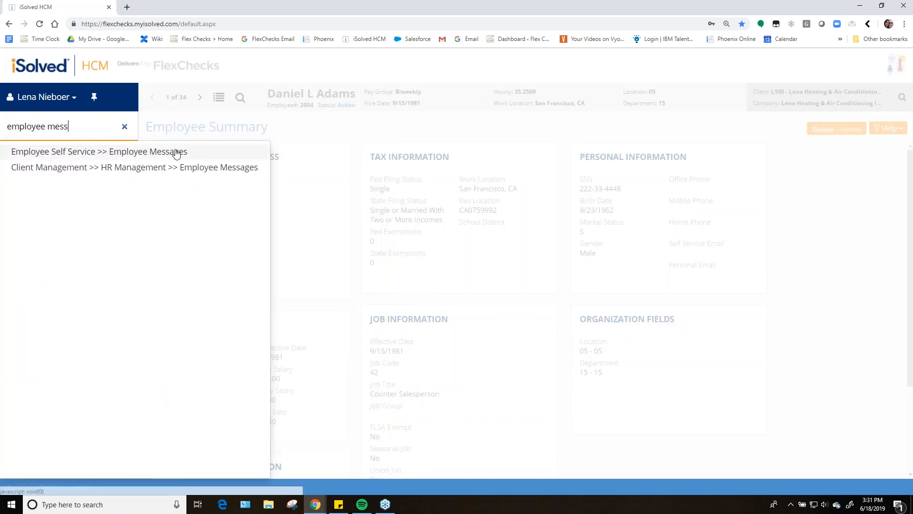
left_click(124, 153)
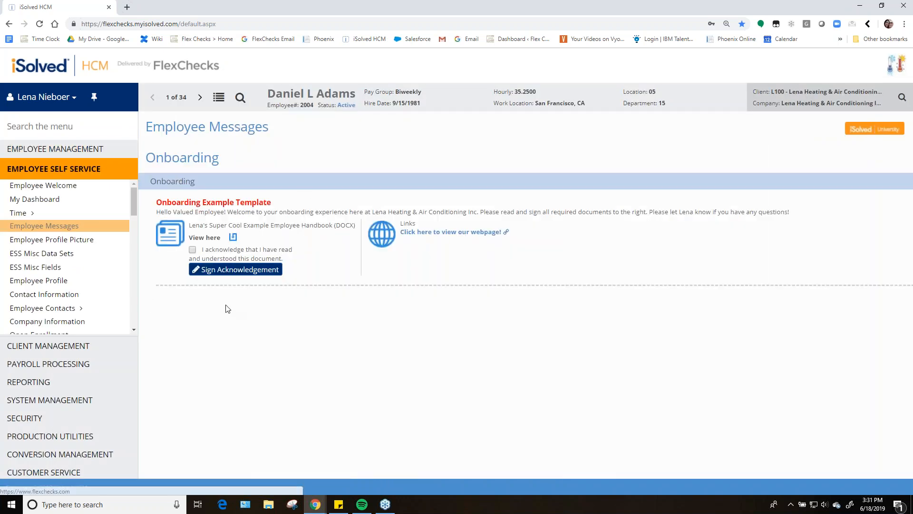
View the employee's Contact Information and Company Information pages, then go back to Employee Messages
left_click(62, 294)
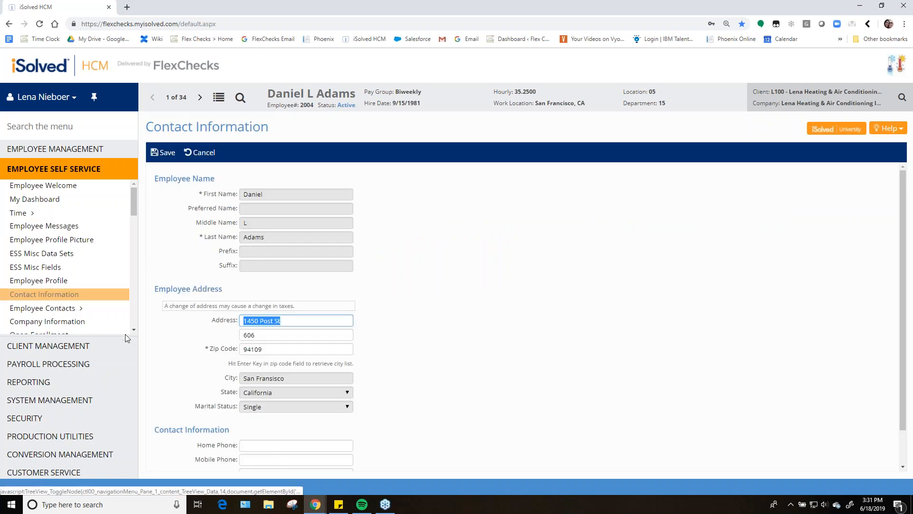
left_click(133, 330)
left_click(74, 302)
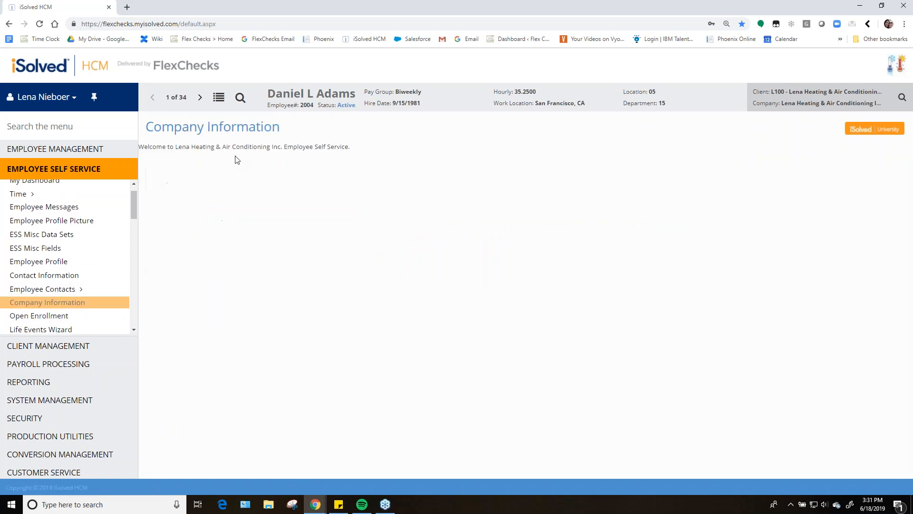
left_click(79, 208)
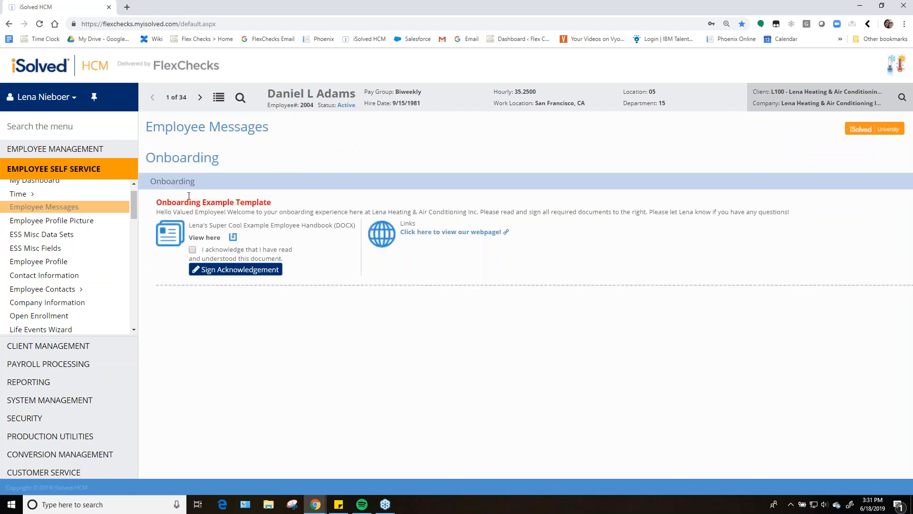
Step through the employees to a West location employee and review the West group bowling party message
left_click(201, 100)
left_click(201, 100)
left_click(200, 100)
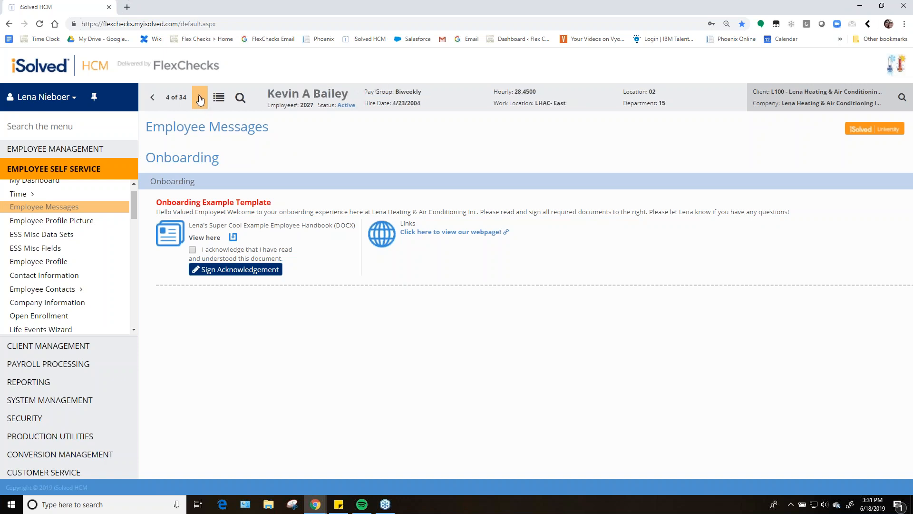
left_click(200, 100)
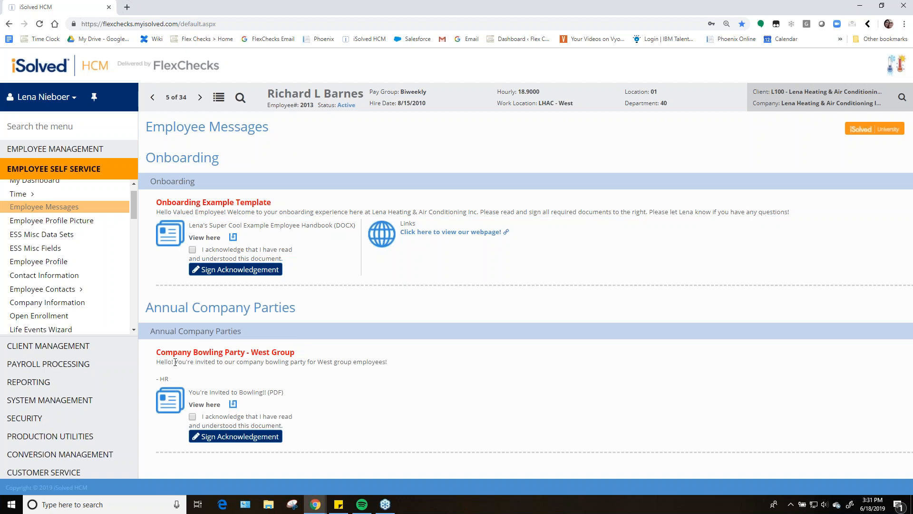
left_click_drag(157, 352, 393, 370)
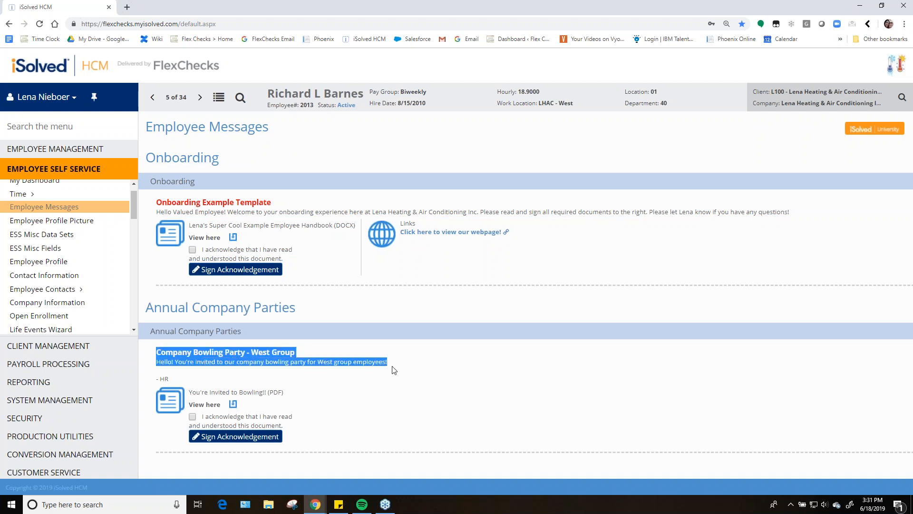
left_click(375, 410)
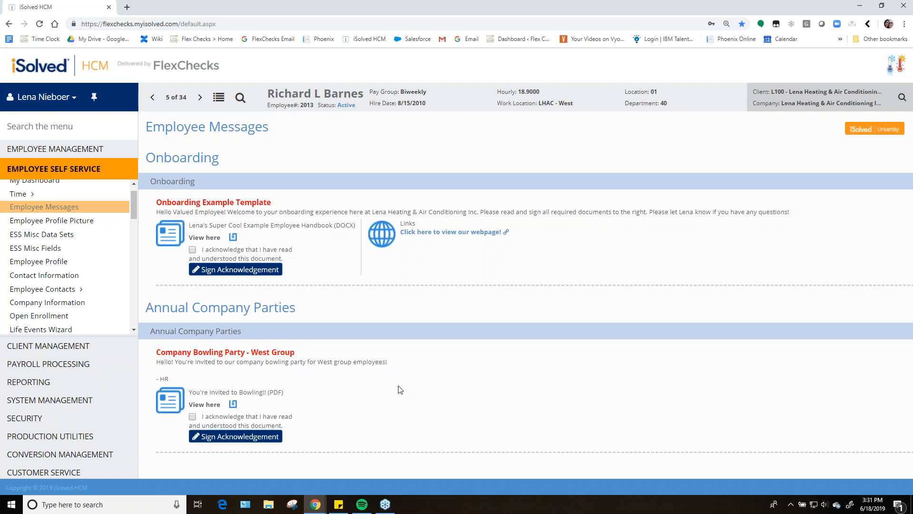